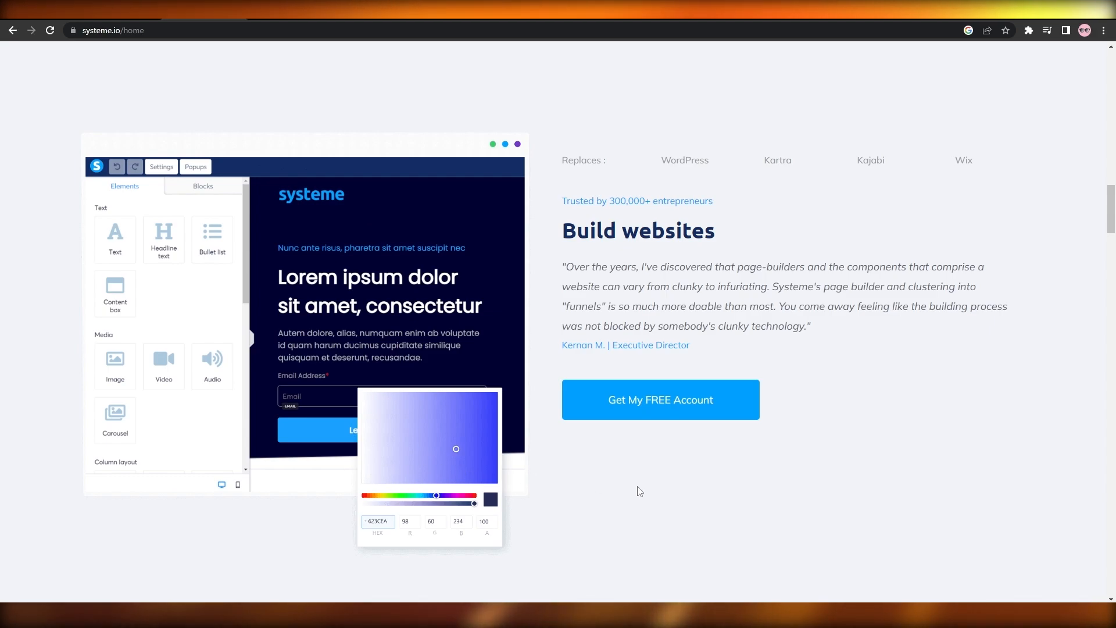
Look over the email marketing and website building sections on systeme.io's home page, plus Digistore24's overview.
{"action": "scroll", "coordinate": [730, 483], "scroll_direction": "up", "scroll_amount": 2}
{"action": "scroll", "coordinate": [732, 482], "scroll_direction": "up", "scroll_amount": 5}
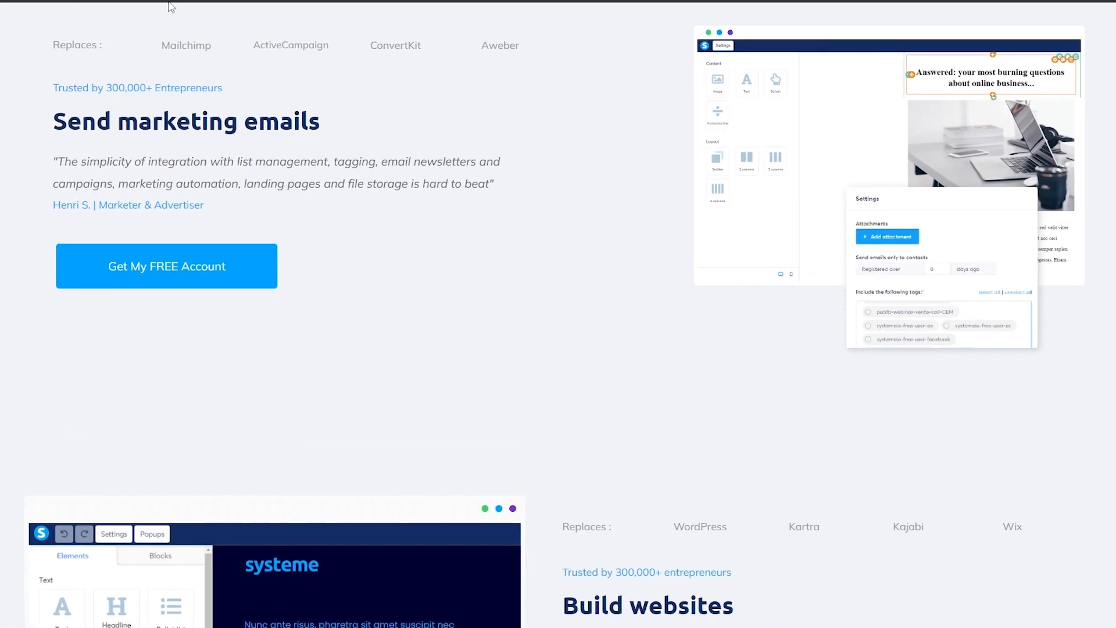
{"action": "scroll", "coordinate": [233, 172], "scroll_direction": "down", "scroll_amount": 6}
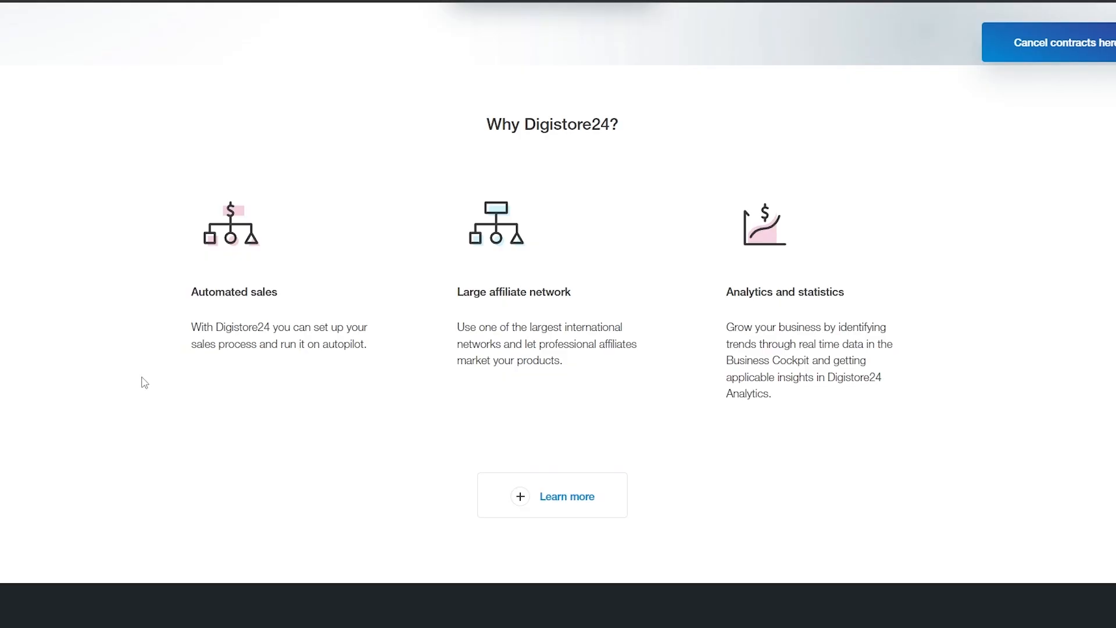
{"action": "scroll", "coordinate": [144, 384], "scroll_direction": "up", "scroll_amount": 20}
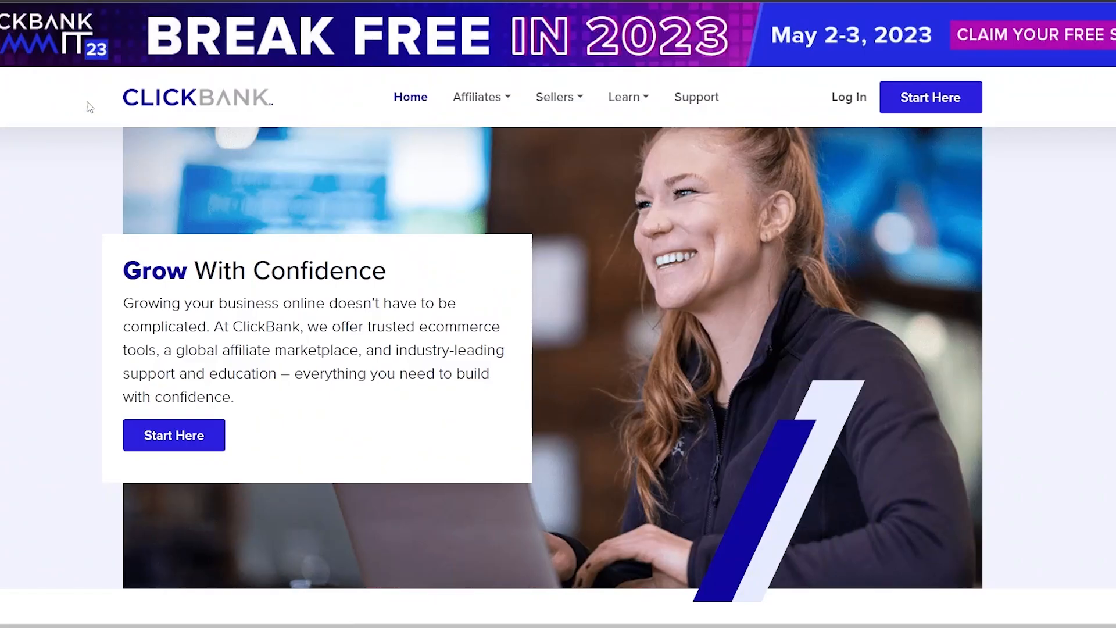
Examine ClickBank's affiliate and seller resources and its home page sections, dismissing the learn-more popup.
{"action": "scroll", "coordinate": [387, 80], "scroll_direction": "down", "scroll_amount": 1}
{"action": "left_click", "coordinate": [498, 108]}
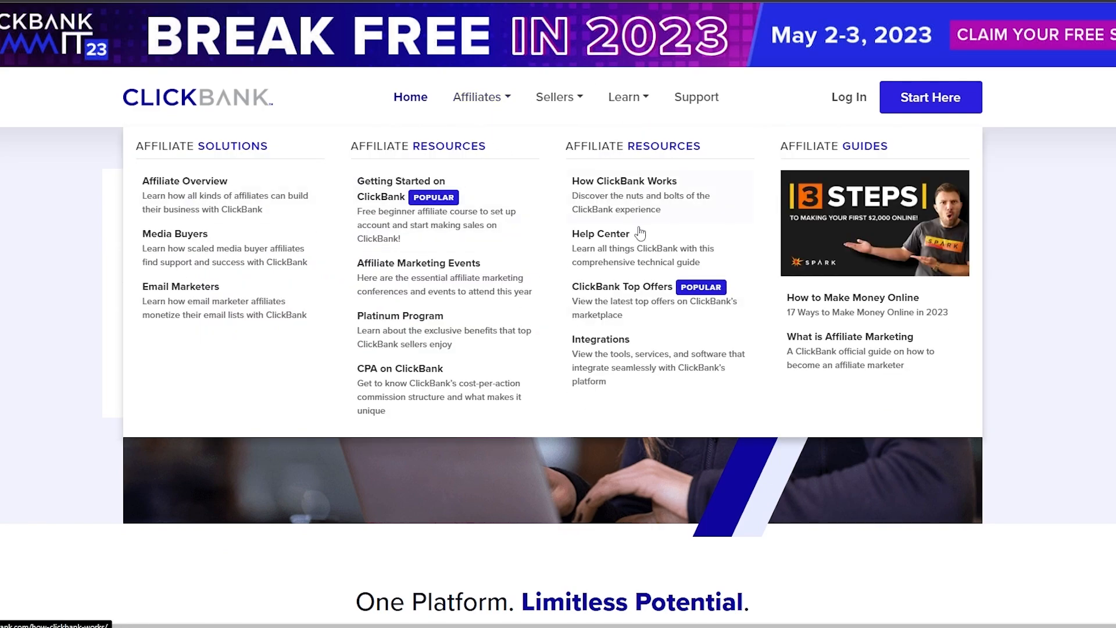
{"action": "left_click", "coordinate": [582, 98]}
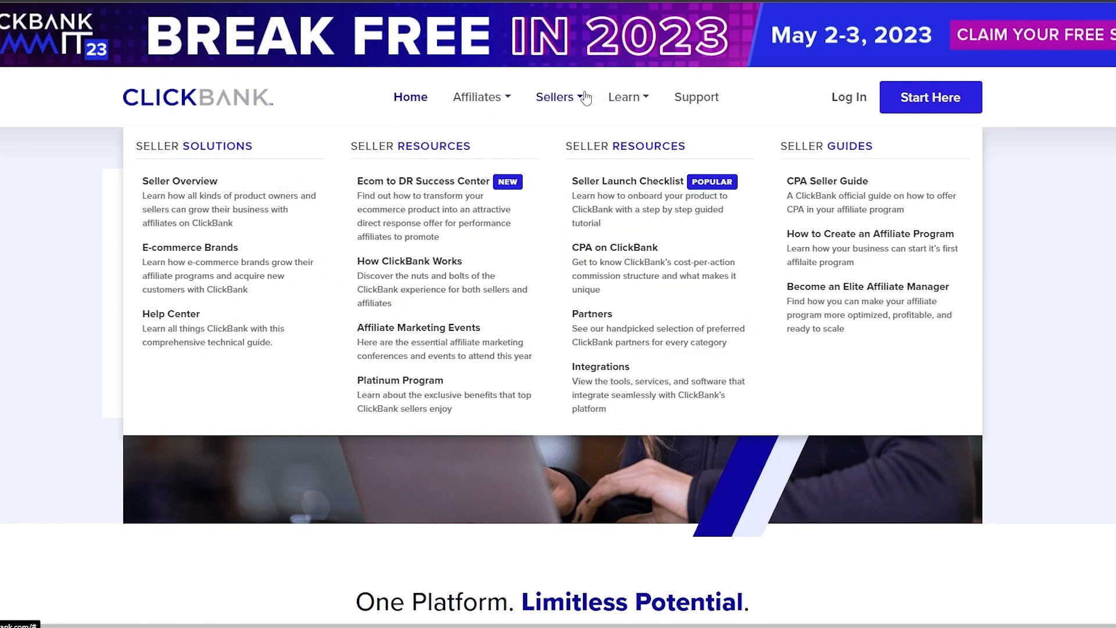
{"action": "left_click", "coordinate": [65, 181]}
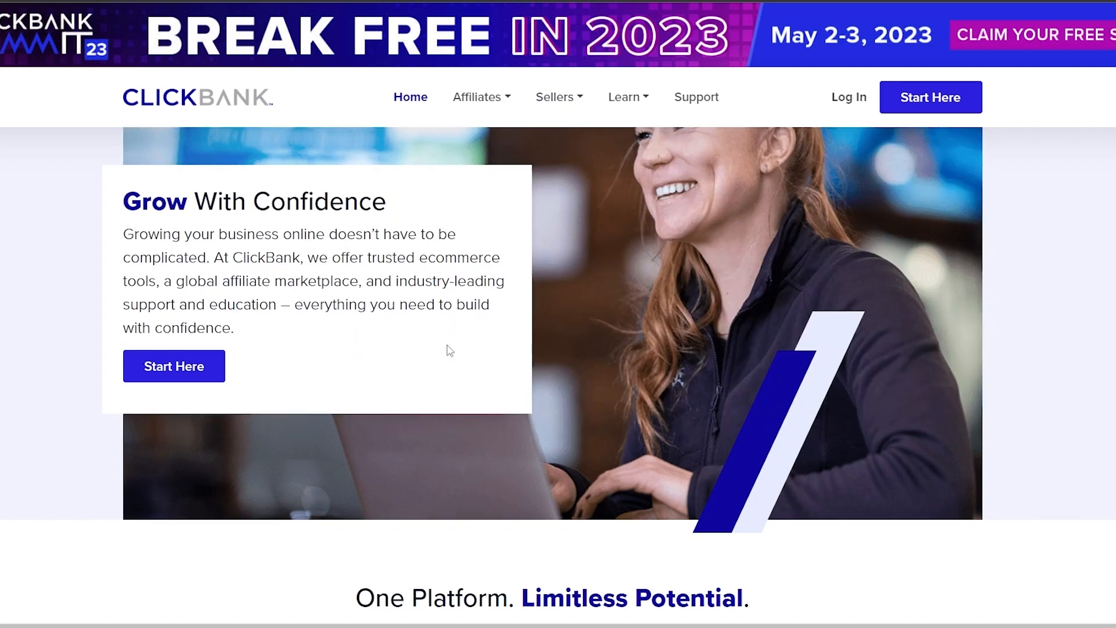
{"action": "scroll", "coordinate": [468, 364], "scroll_direction": "down", "scroll_amount": 5}
{"action": "scroll", "coordinate": [448, 353], "scroll_direction": "down", "scroll_amount": 15}
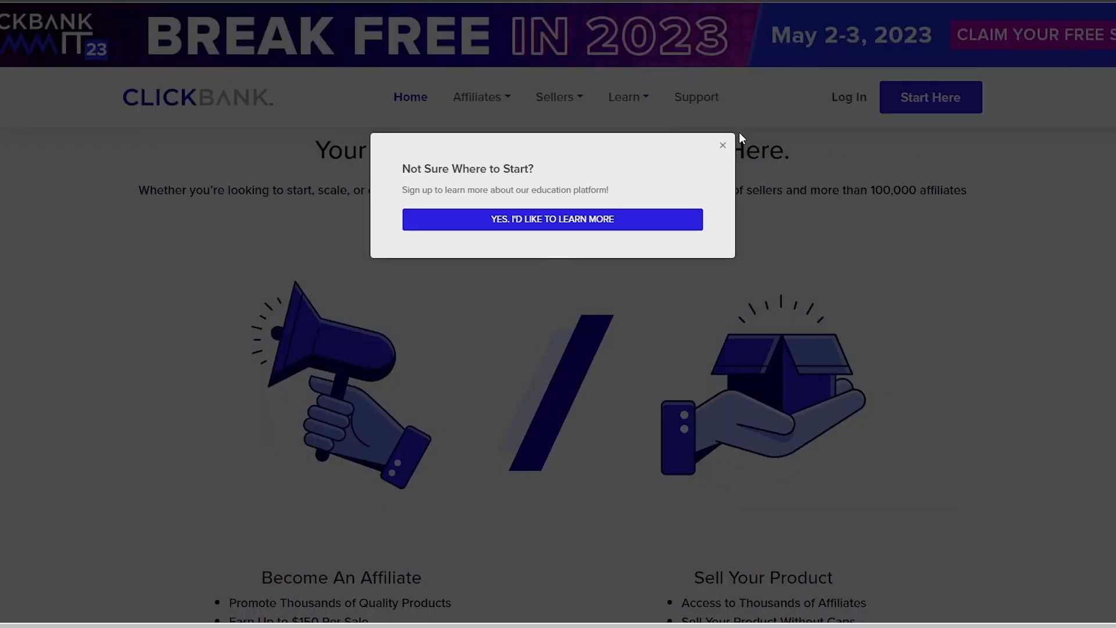
{"action": "scroll", "coordinate": [587, 152], "scroll_direction": "down", "scroll_amount": 3}
{"action": "left_click", "coordinate": [722, 145]}
{"action": "scroll", "coordinate": [605, 296], "scroll_direction": "down", "scroll_amount": 4}
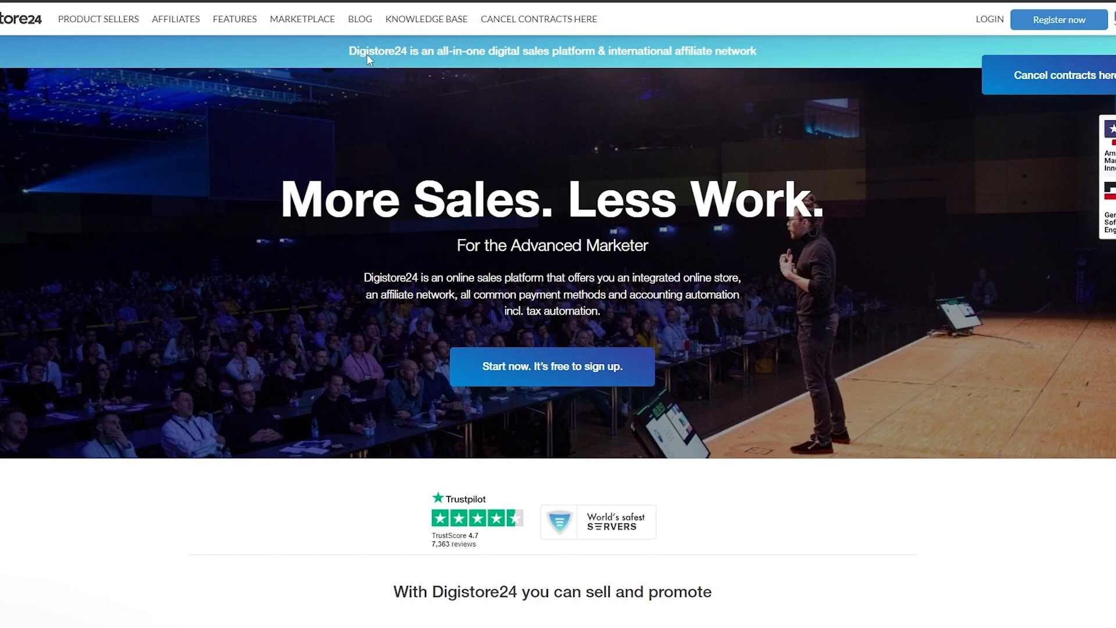
Review Digistore24's home page for its sellable product types and its offers for product sellers and sales partners.
{"action": "scroll", "coordinate": [158, 391], "scroll_direction": "down", "scroll_amount": 2}
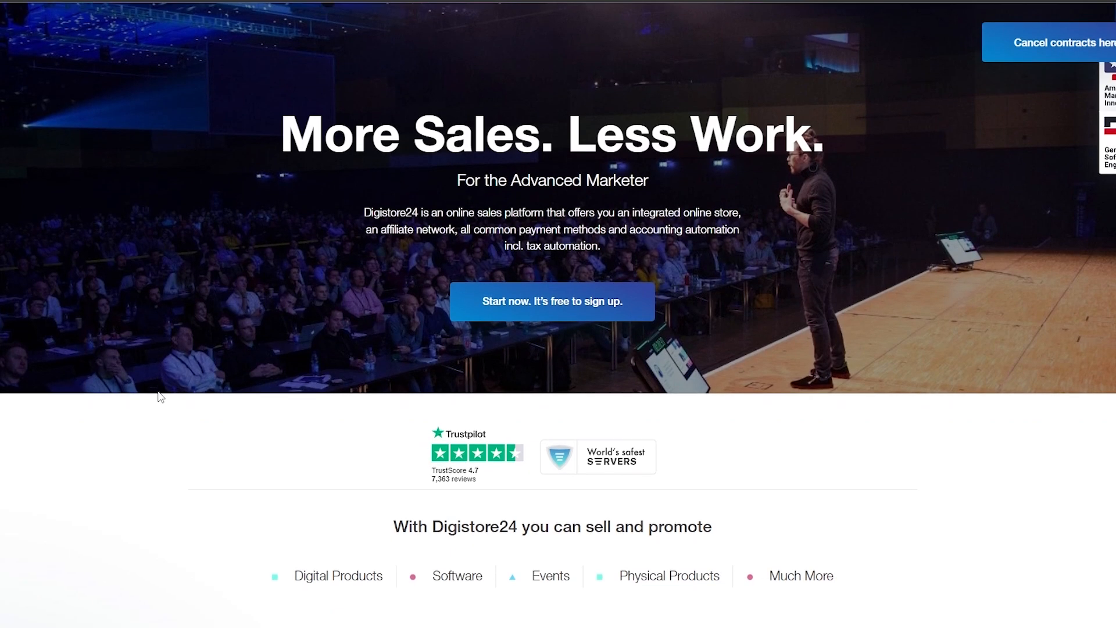
{"action": "scroll", "coordinate": [160, 397], "scroll_direction": "down", "scroll_amount": 15}
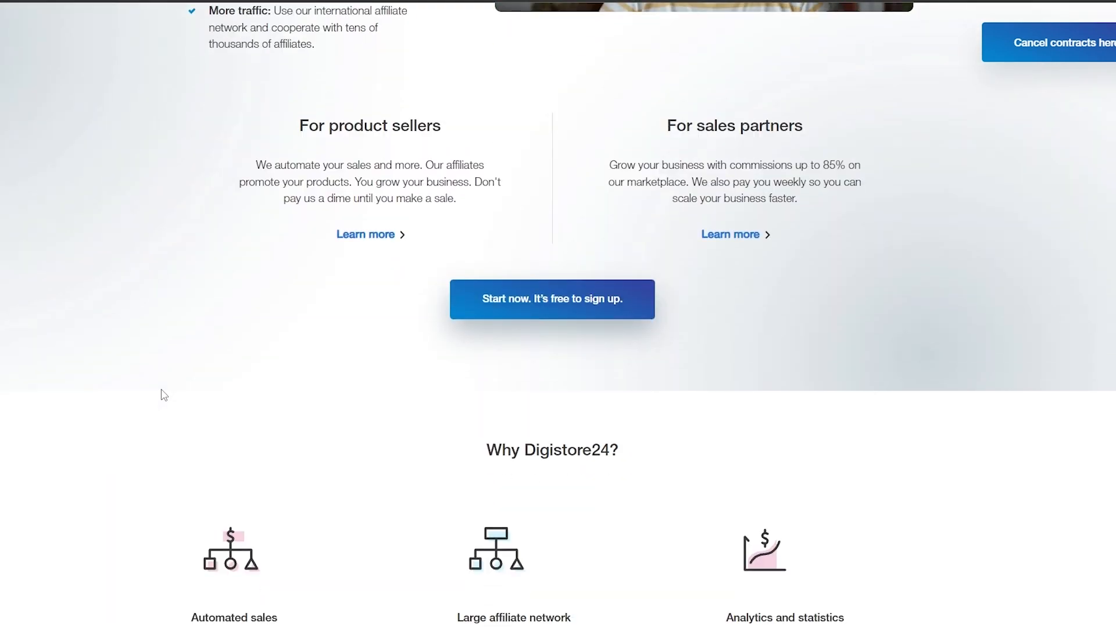
{"action": "scroll", "coordinate": [169, 393], "scroll_direction": "up", "scroll_amount": 15}
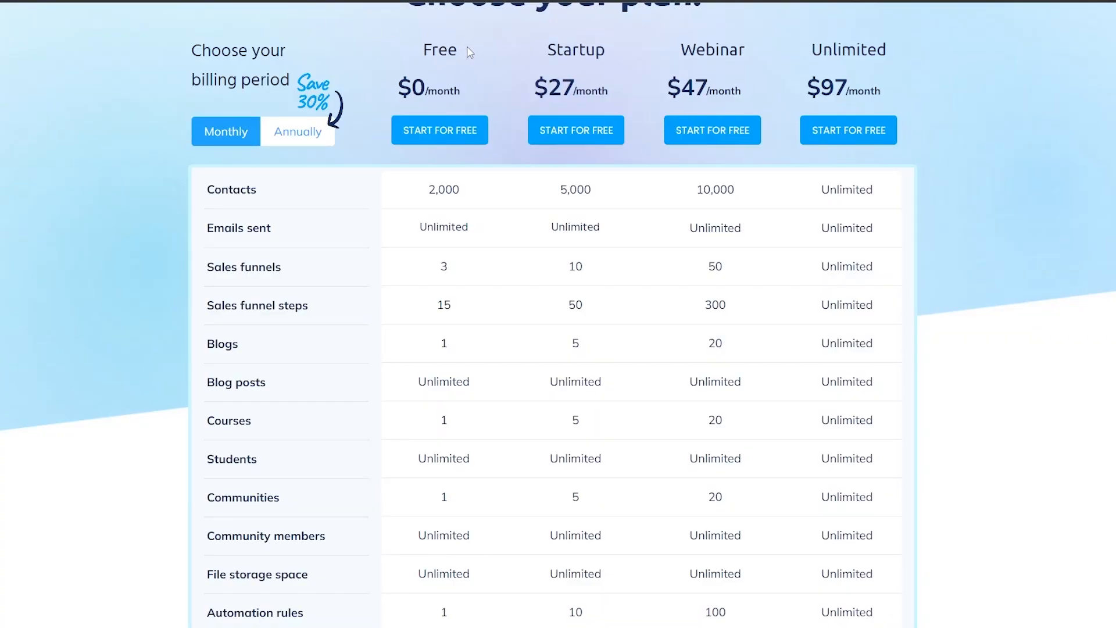
Compare the prices and feature limits of the Free, Startup, Webinar and Unlimited plans on systeme.io's pricing page.
{"action": "scroll", "coordinate": [493, 123], "scroll_direction": "up", "scroll_amount": 3}
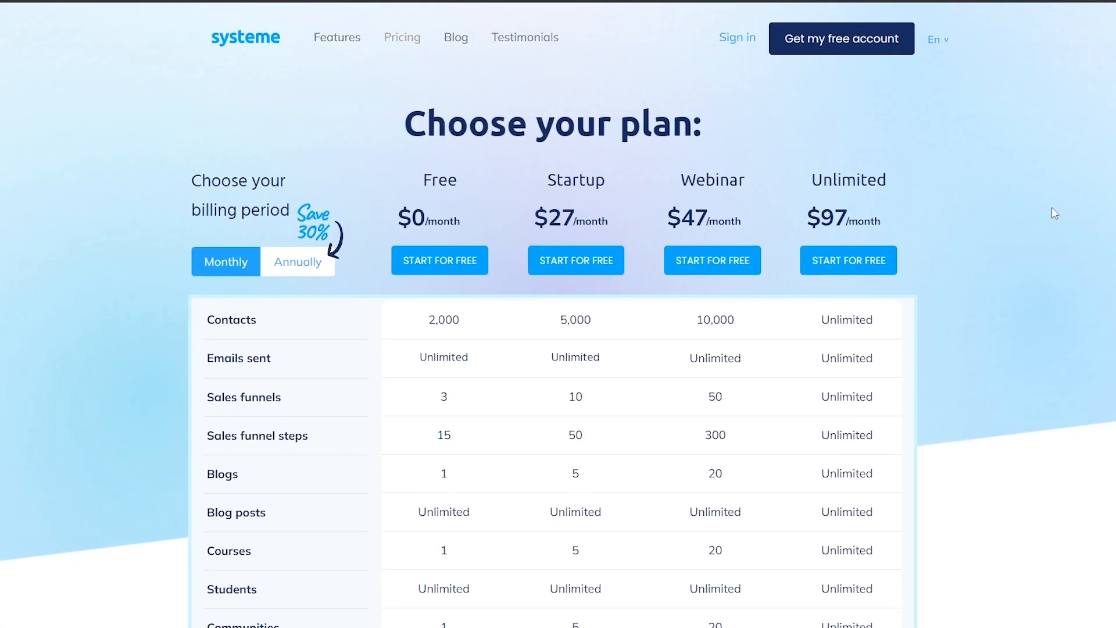
{"action": "scroll", "coordinate": [409, 242], "scroll_direction": "down", "scroll_amount": 3}
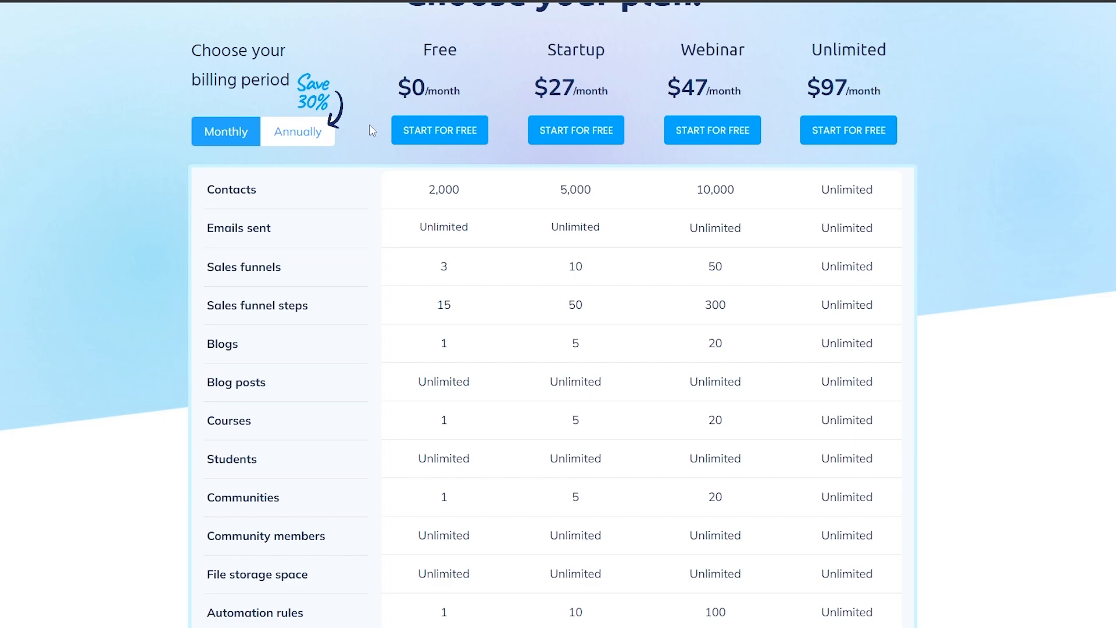
{"action": "scroll", "coordinate": [366, 130], "scroll_direction": "down", "scroll_amount": 2}
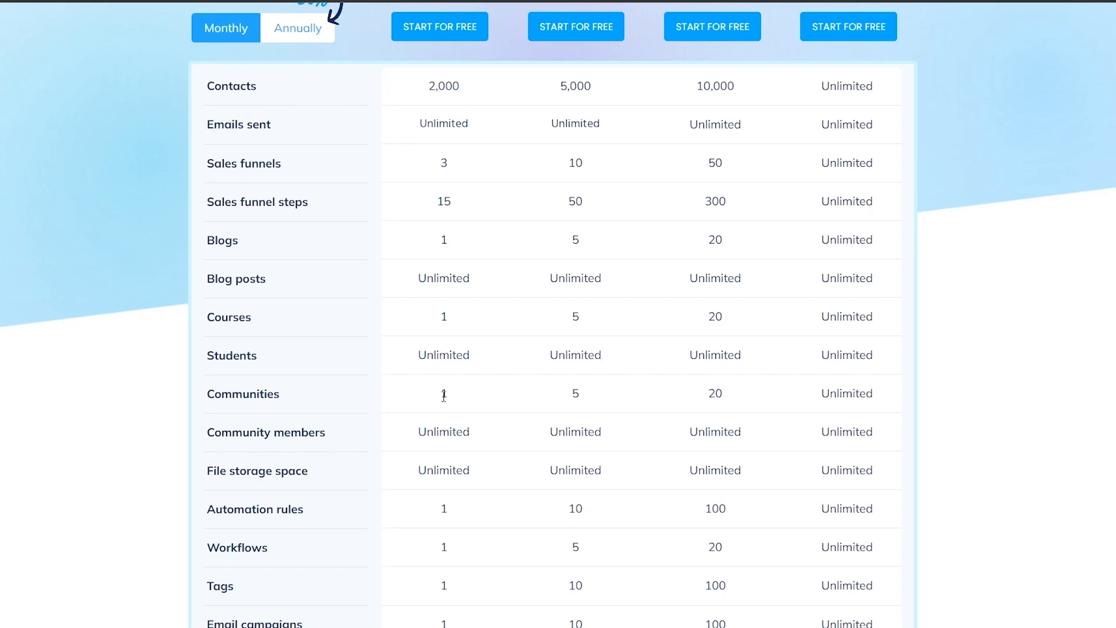
{"action": "scroll", "coordinate": [445, 477], "scroll_direction": "down", "scroll_amount": 10}
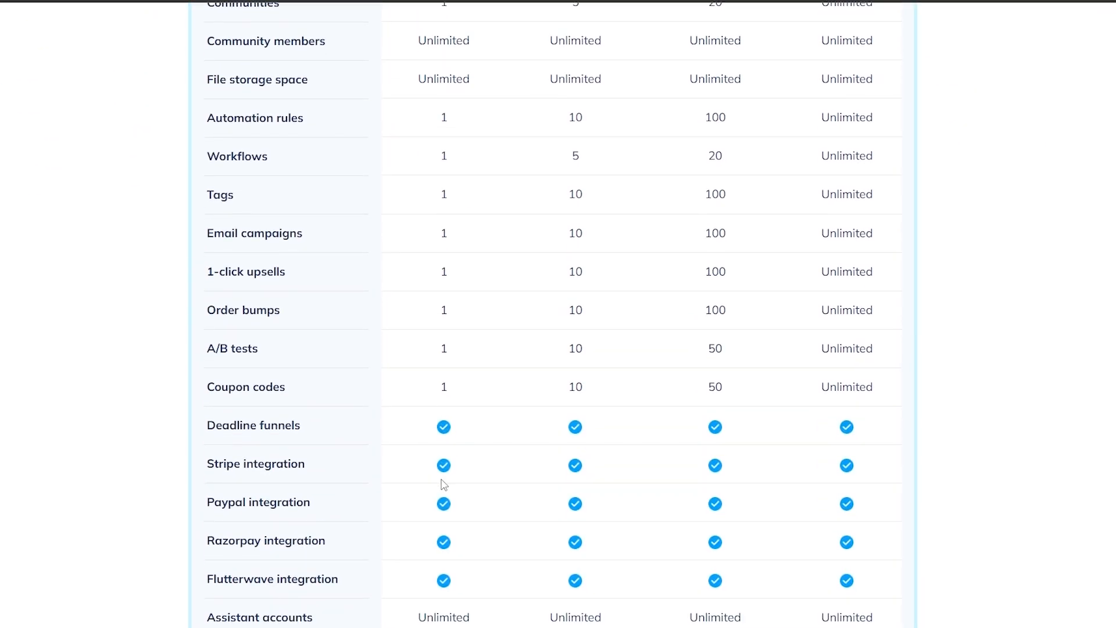
{"action": "scroll", "coordinate": [325, 267], "scroll_direction": "up", "scroll_amount": 1}
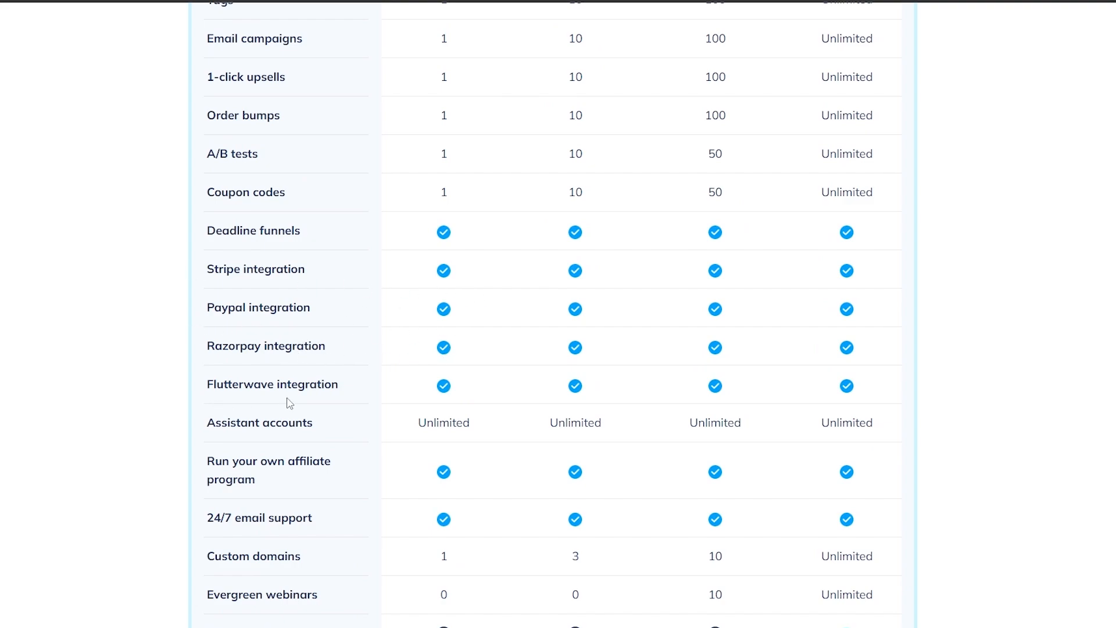
{"action": "scroll", "coordinate": [438, 383], "scroll_direction": "down", "scroll_amount": 5}
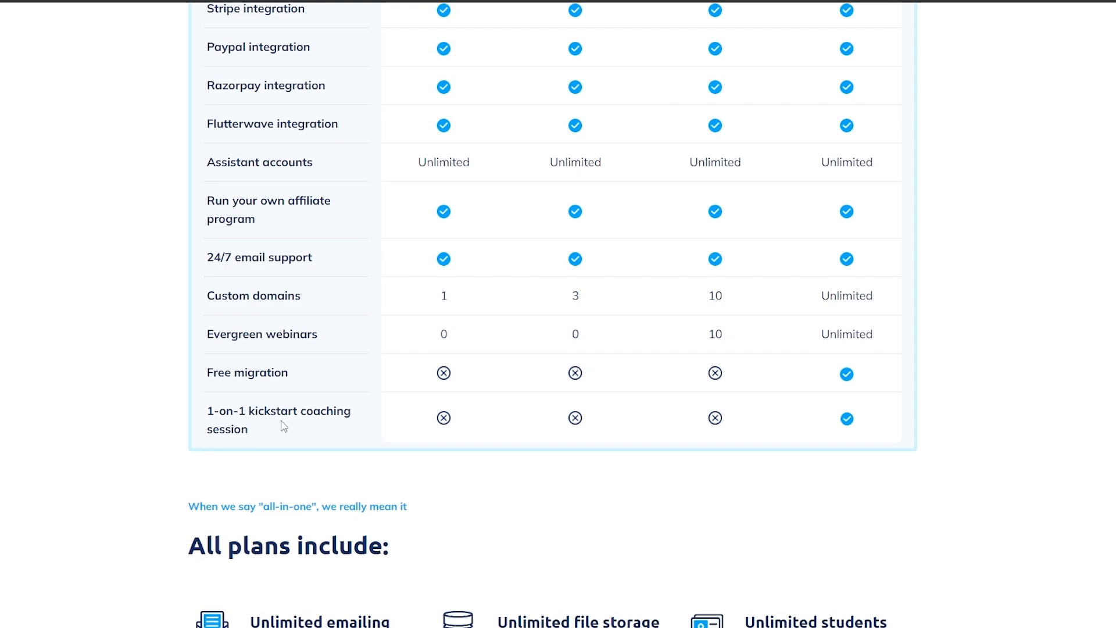
{"action": "scroll", "coordinate": [418, 430], "scroll_direction": "up", "scroll_amount": 15}
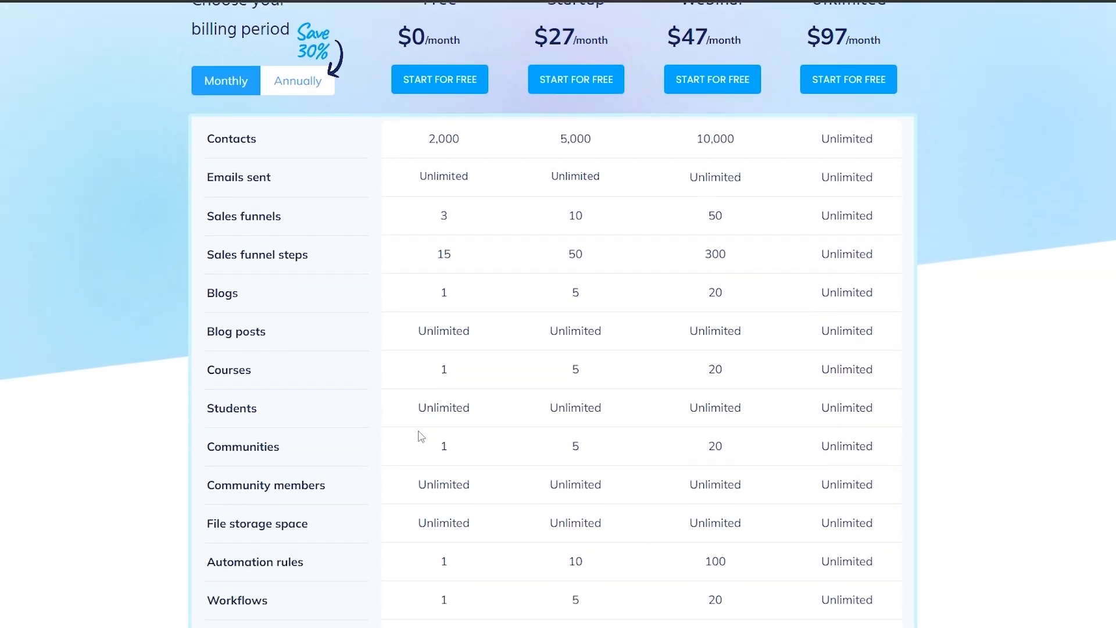
{"action": "scroll", "coordinate": [421, 436], "scroll_direction": "down", "scroll_amount": 3}
{"action": "scroll", "coordinate": [398, 263], "scroll_direction": "down", "scroll_amount": 3}
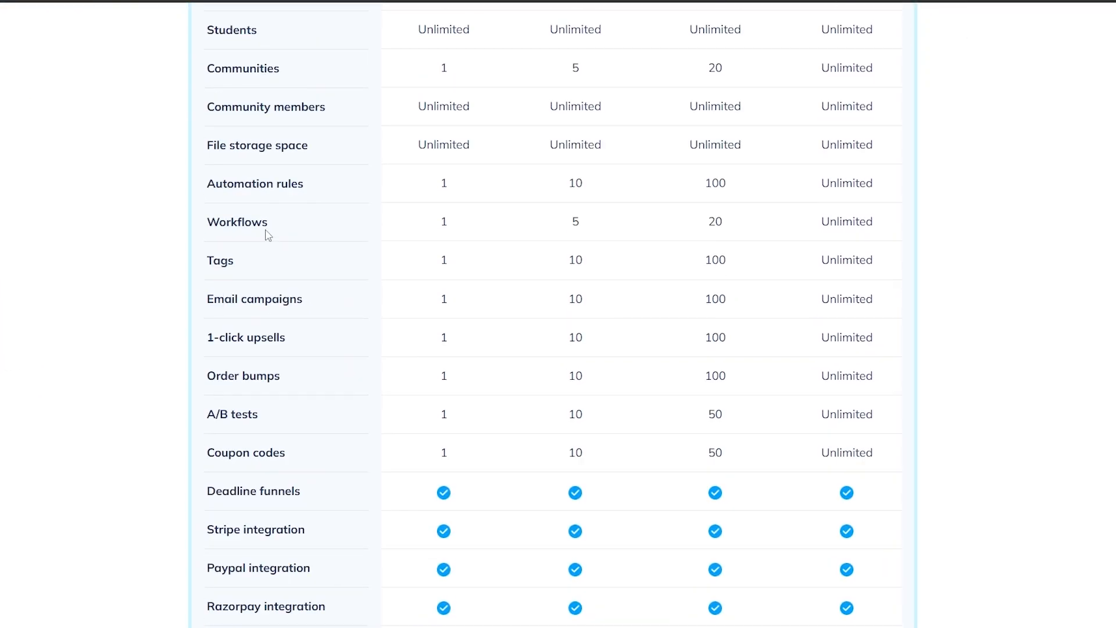
{"action": "scroll", "coordinate": [707, 424], "scroll_direction": "up", "scroll_amount": 2}
{"action": "scroll", "coordinate": [707, 424], "scroll_direction": "up", "scroll_amount": 7}
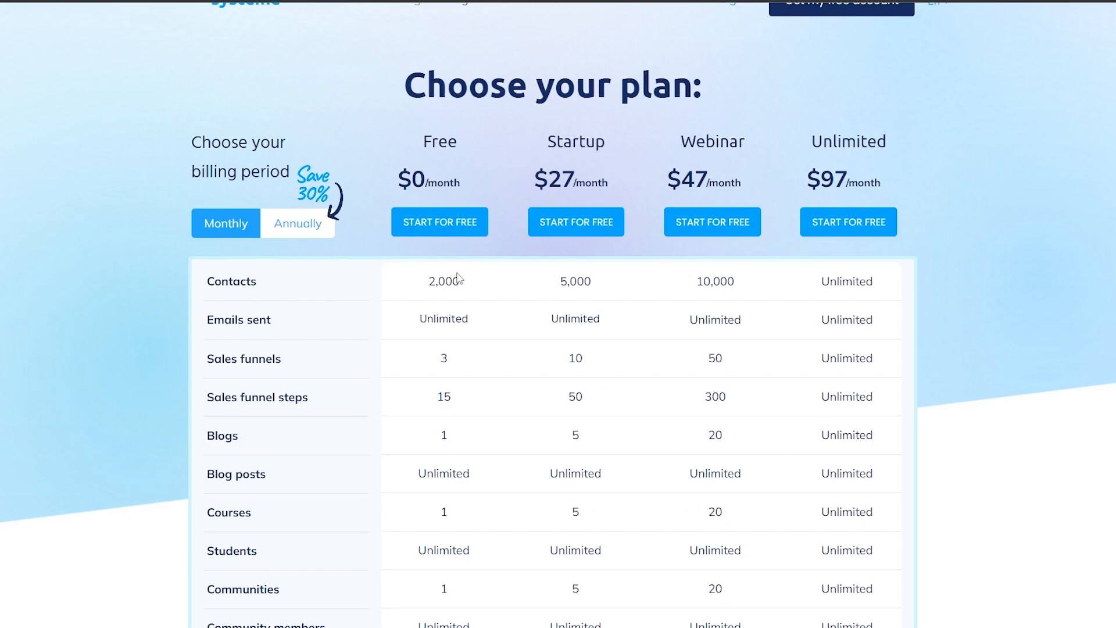
{"action": "scroll", "coordinate": [462, 284], "scroll_direction": "up", "scroll_amount": 1}
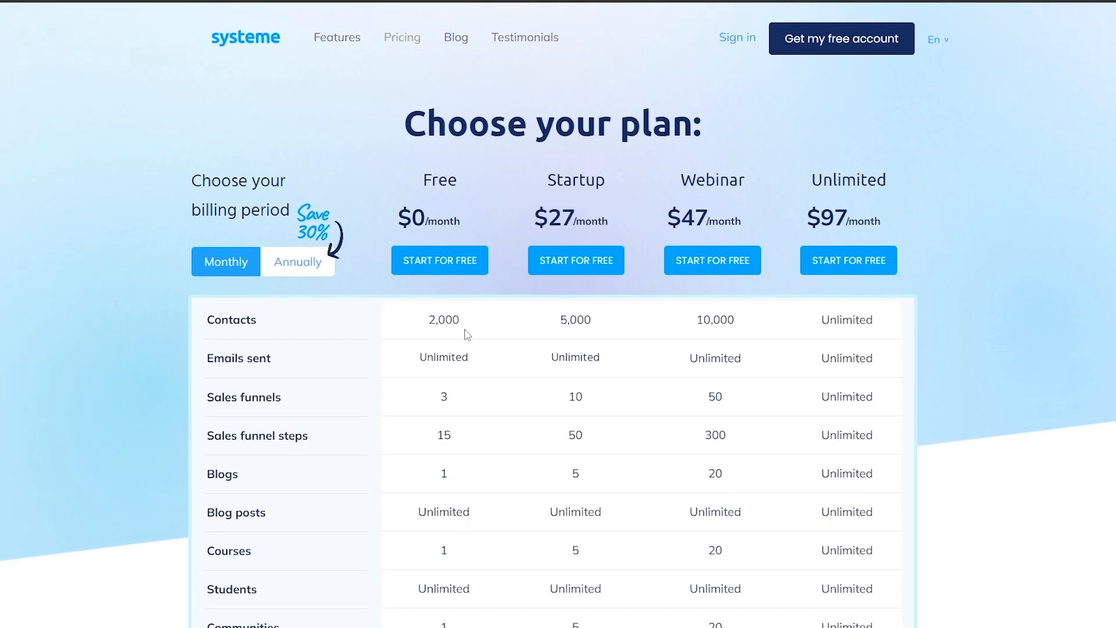
{"action": "left_click", "coordinate": [437, 264]}
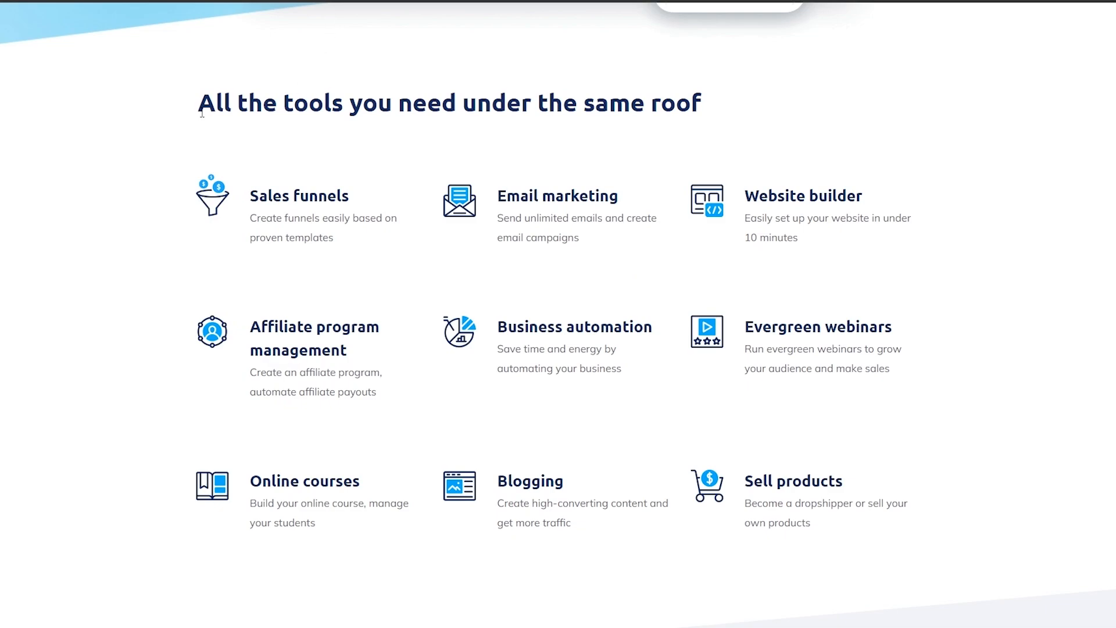
Review the all-in-one tools and the sales funnel section on systeme.io's features page.
{"action": "scroll", "coordinate": [881, 292], "scroll_direction": "up", "scroll_amount": 10}
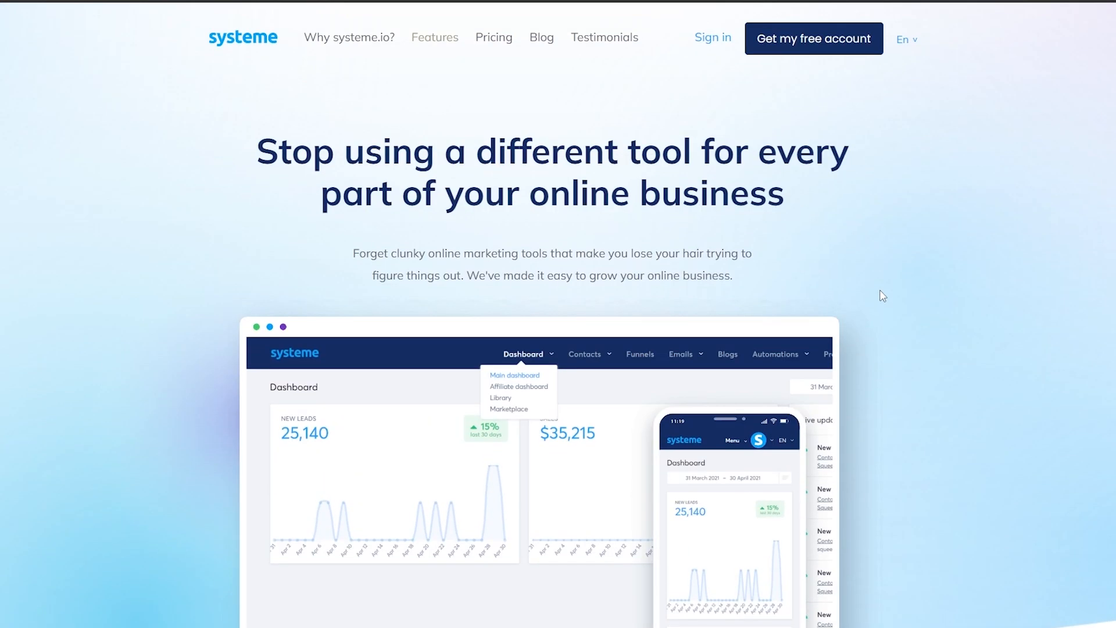
{"action": "scroll", "coordinate": [881, 296], "scroll_direction": "down", "scroll_amount": 8}
{"action": "scroll", "coordinate": [875, 295], "scroll_direction": "down", "scroll_amount": 6}
{"action": "scroll", "coordinate": [814, 285], "scroll_direction": "up", "scroll_amount": 1}
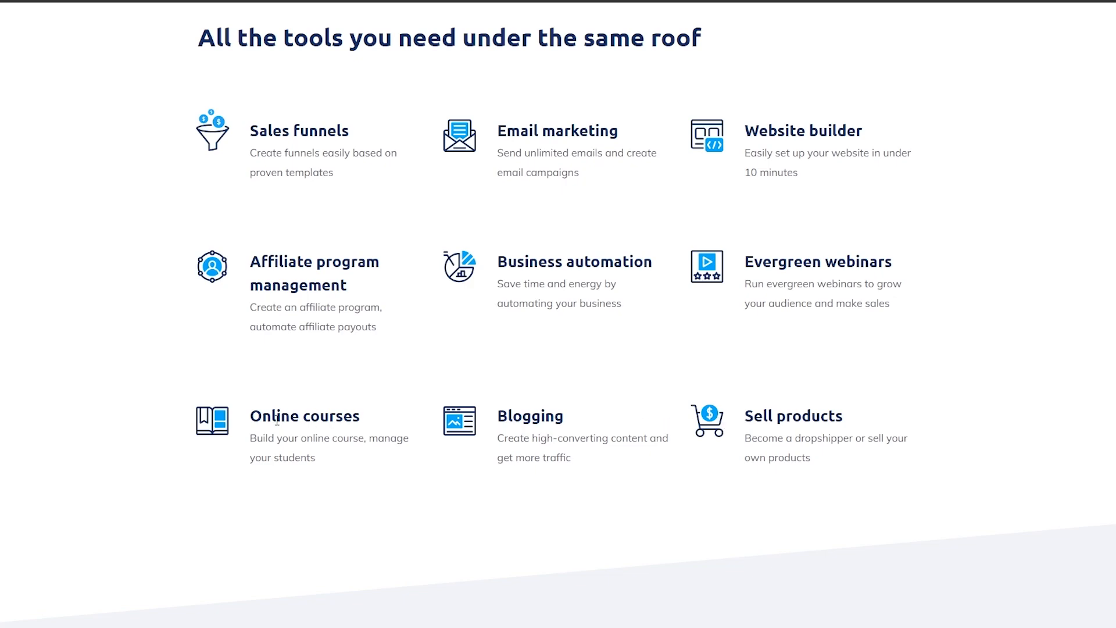
{"action": "scroll", "coordinate": [277, 421], "scroll_direction": "down", "scroll_amount": 8}
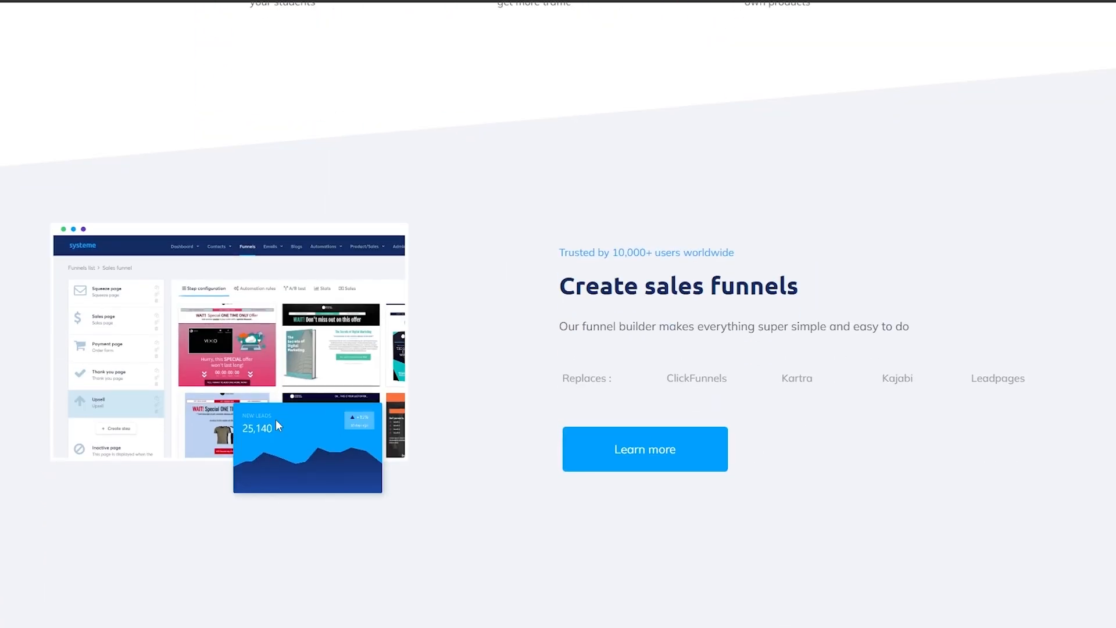
{"action": "scroll", "coordinate": [341, 444], "scroll_direction": "up", "scroll_amount": 20}
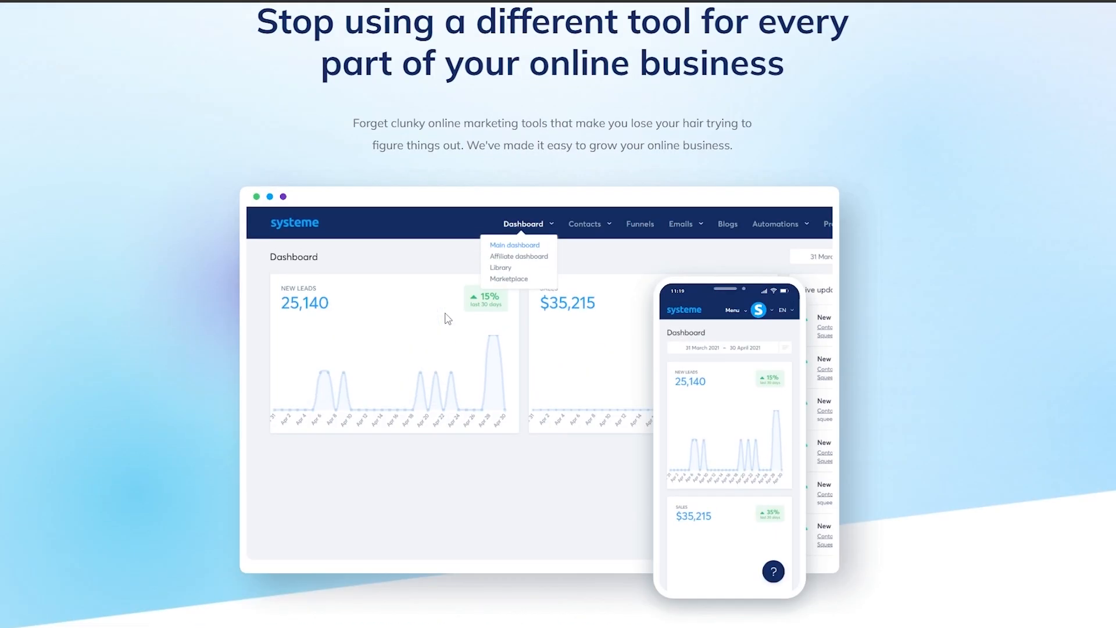
{"action": "scroll", "coordinate": [448, 319], "scroll_direction": "up", "scroll_amount": 3}
{"action": "left_click", "coordinate": [395, 38]}
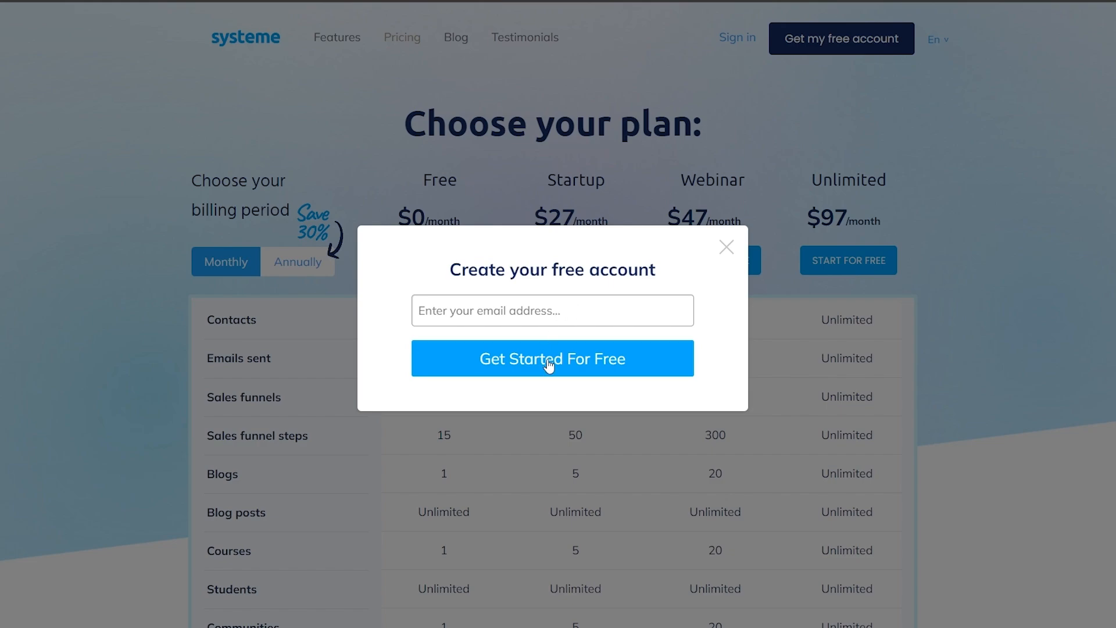
{"action": "left_click", "coordinate": [726, 247]}
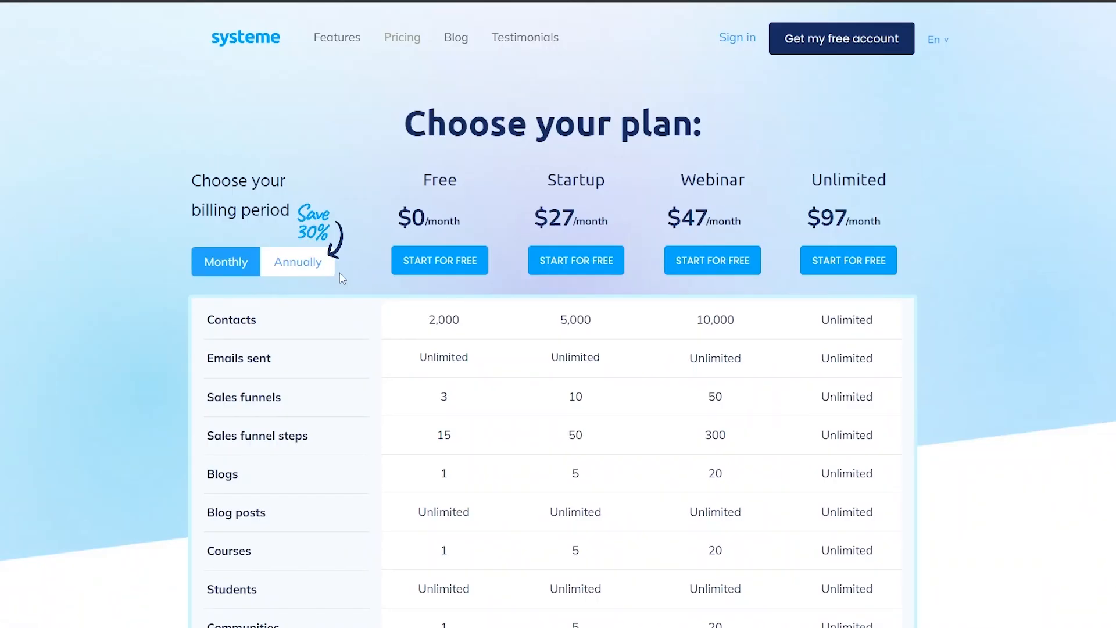
{"action": "left_click", "coordinate": [469, 269]}
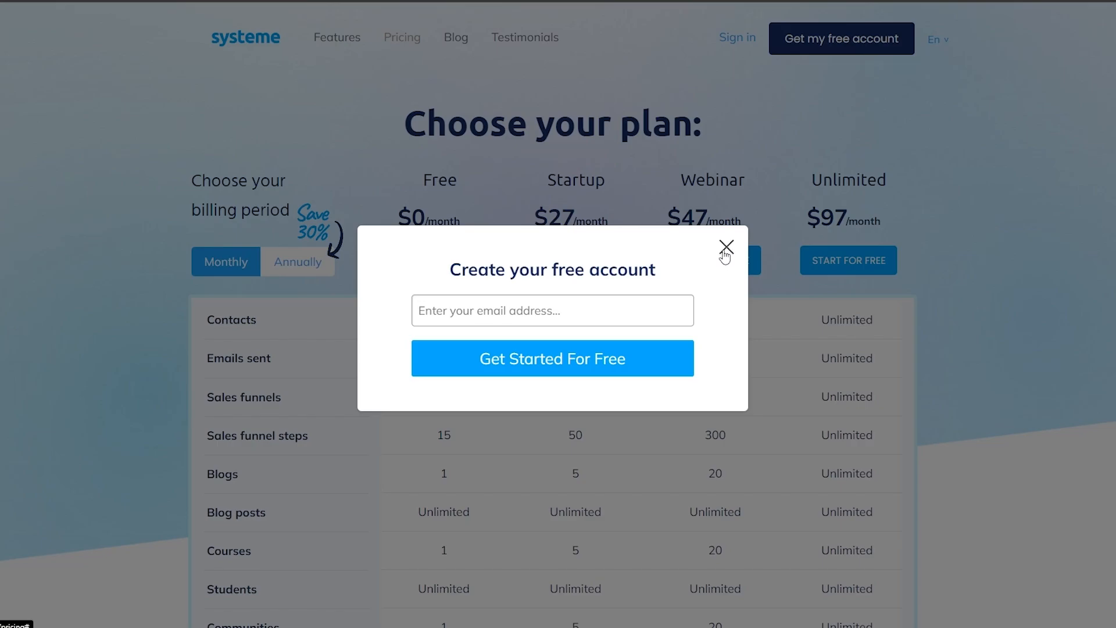
{"action": "left_click", "coordinate": [726, 247]}
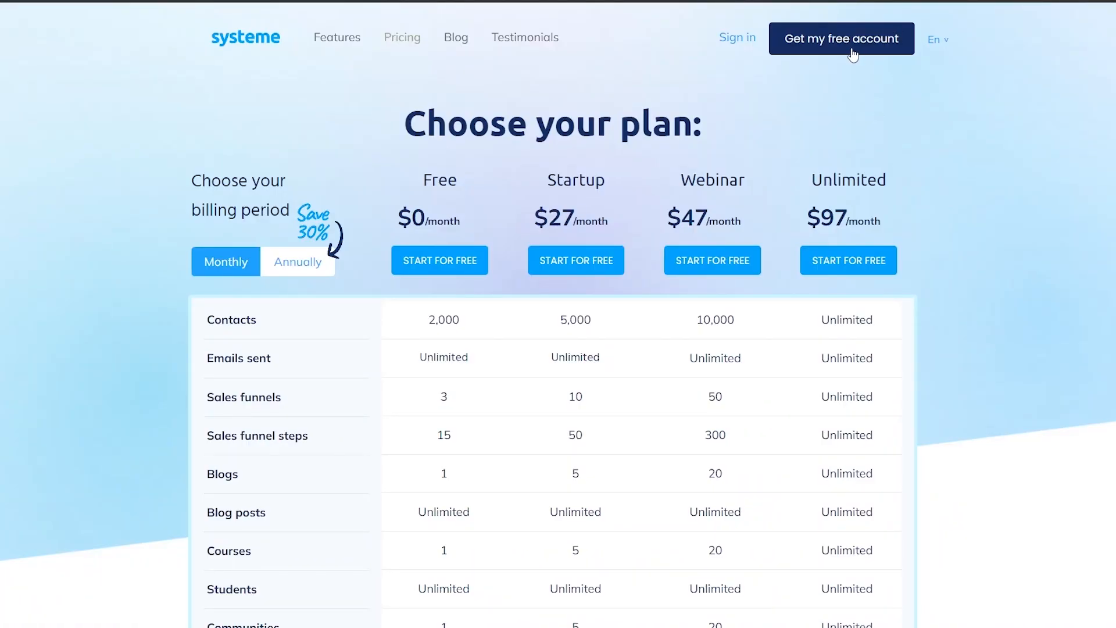
Begin the free account sign-up and highlight the instruction to confirm the email address.
{"action": "left_click", "coordinate": [852, 53]}
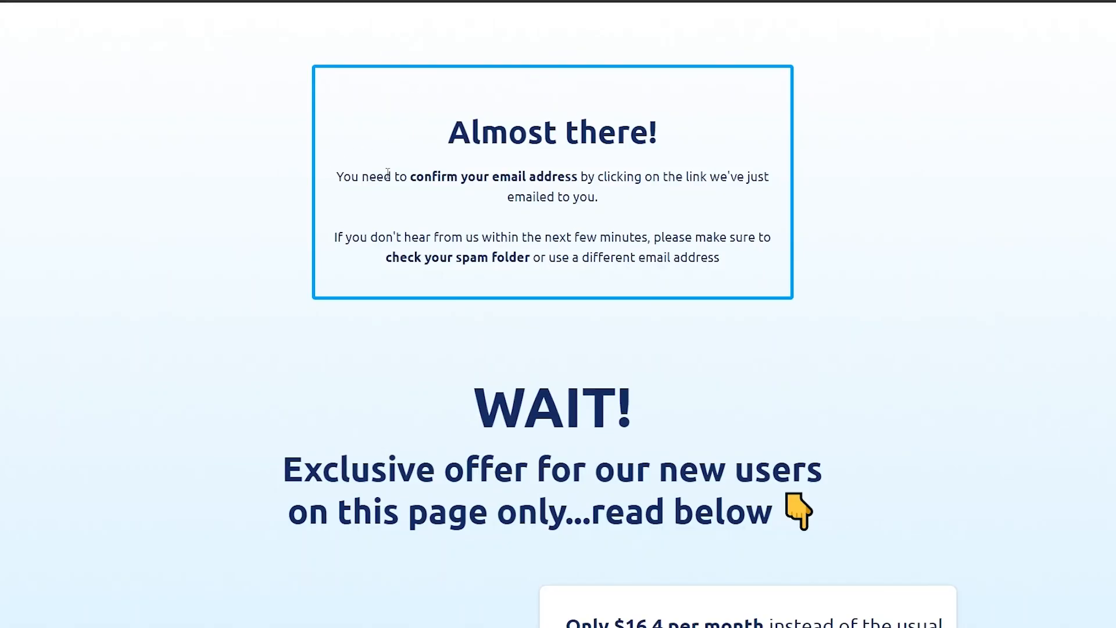
{"action": "left_click_drag", "start_coordinate": [421, 182], "coordinate": [587, 177]}
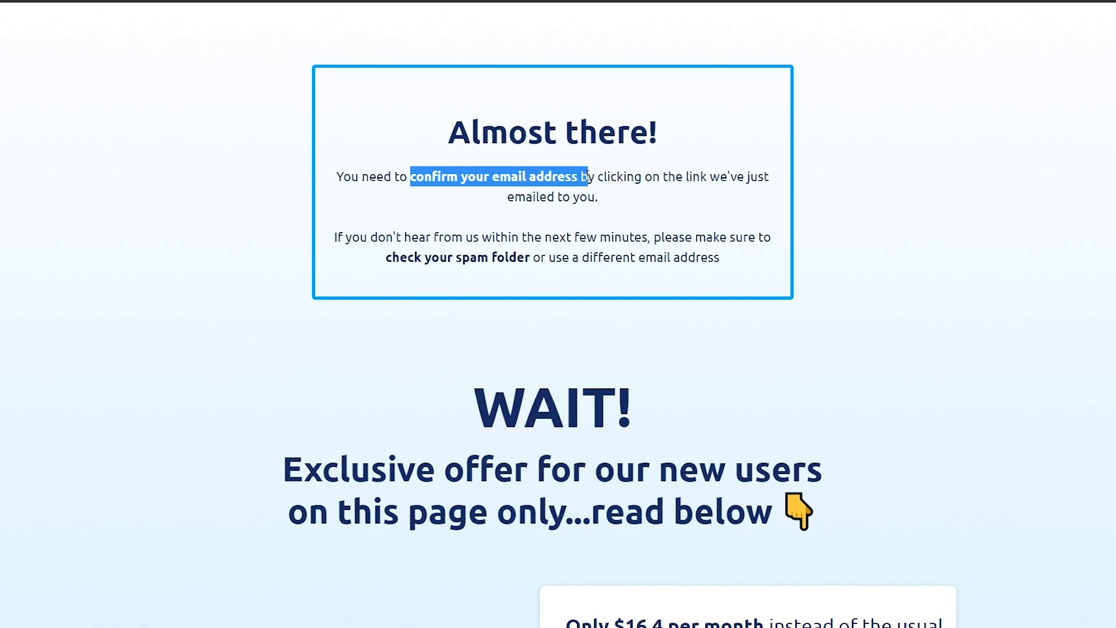
{"action": "left_click", "coordinate": [705, 192]}
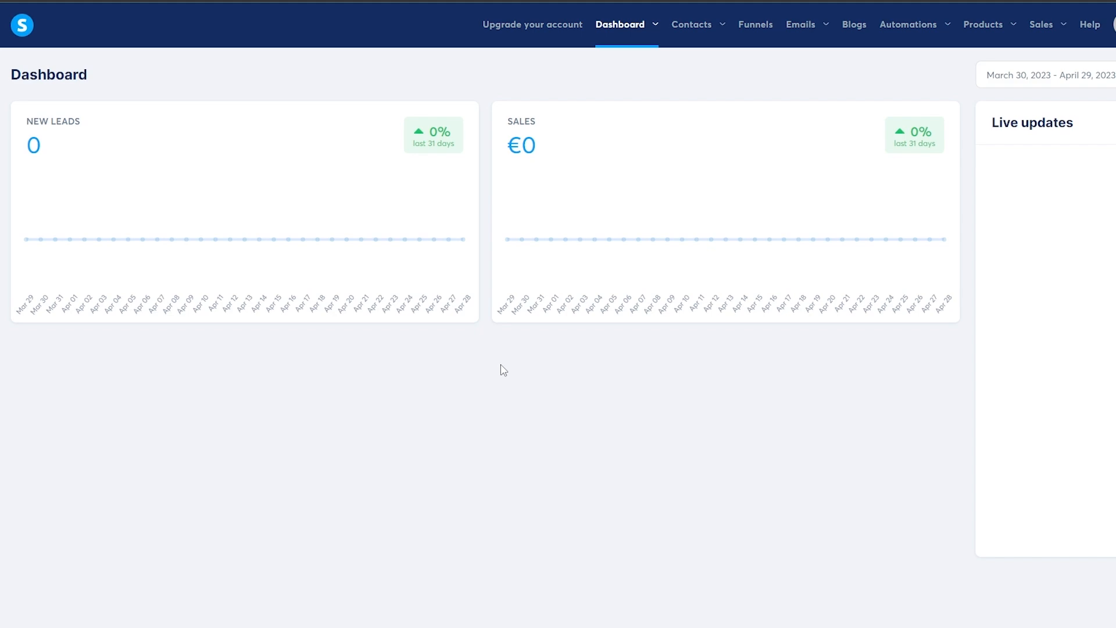
Start a new funnel from the Funnels section, look through the available currencies and try the Sell goal.
{"action": "left_click", "coordinate": [765, 33]}
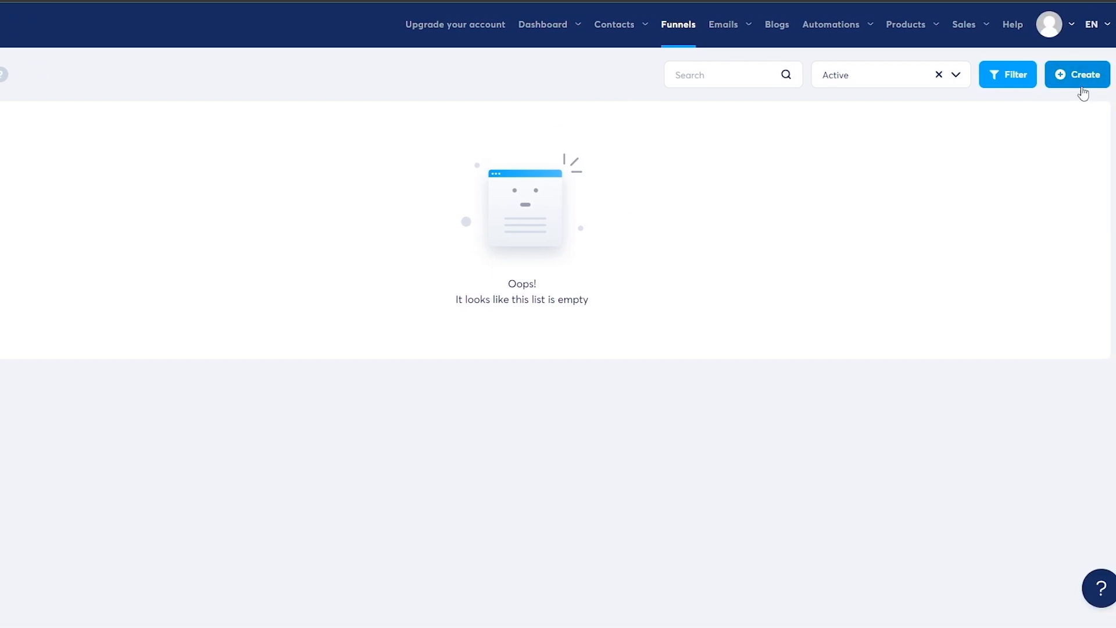
{"action": "left_click", "coordinate": [1082, 84]}
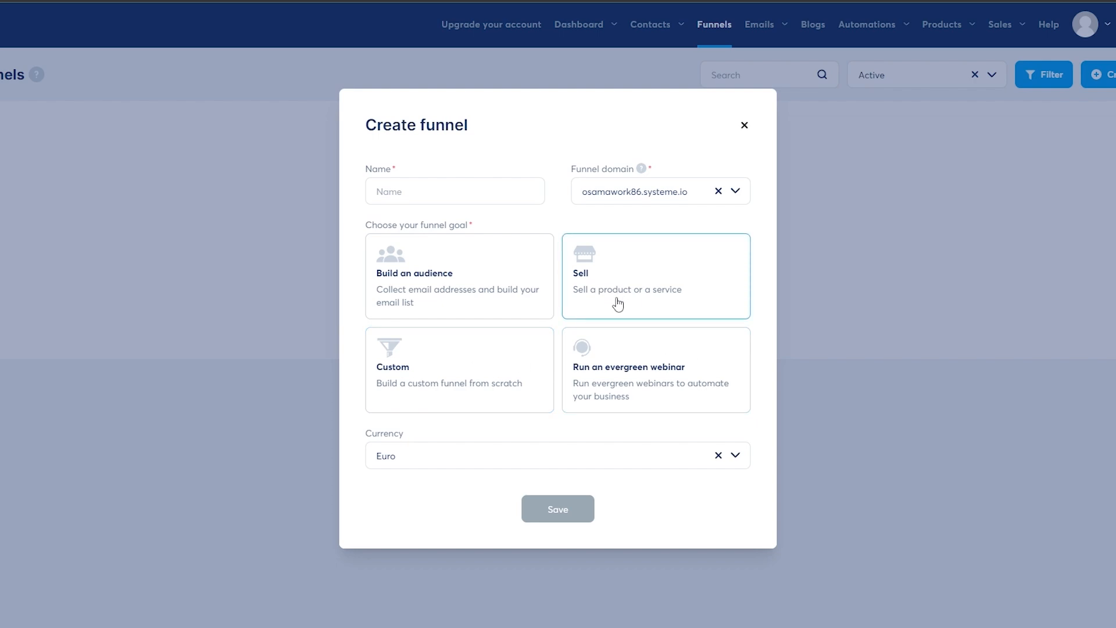
{"action": "left_click", "coordinate": [738, 457]}
{"action": "scroll", "coordinate": [429, 529], "scroll_direction": "down", "scroll_amount": 1}
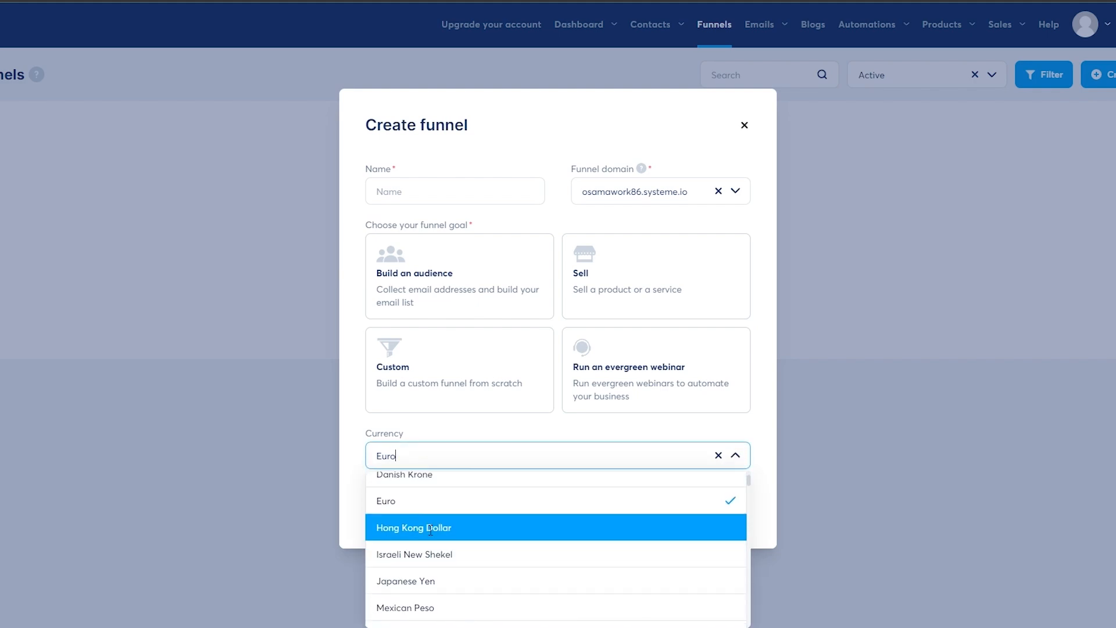
{"action": "scroll", "coordinate": [430, 526], "scroll_direction": "up", "scroll_amount": 1}
{"action": "scroll", "coordinate": [439, 520], "scroll_direction": "down", "scroll_amount": 5}
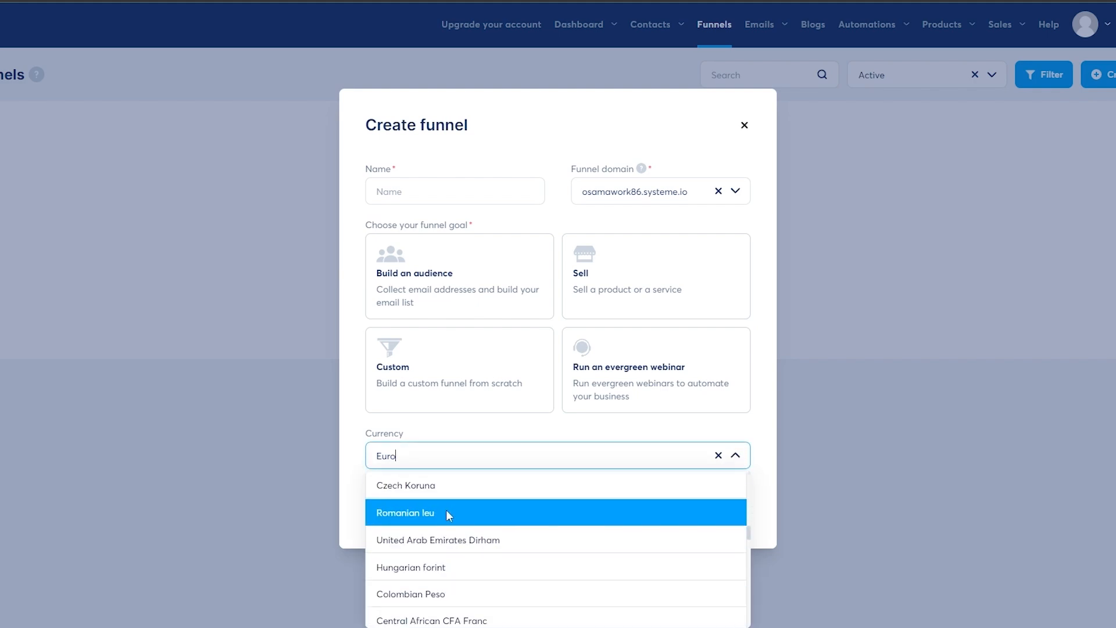
{"action": "scroll", "coordinate": [447, 515], "scroll_direction": "up", "scroll_amount": 2}
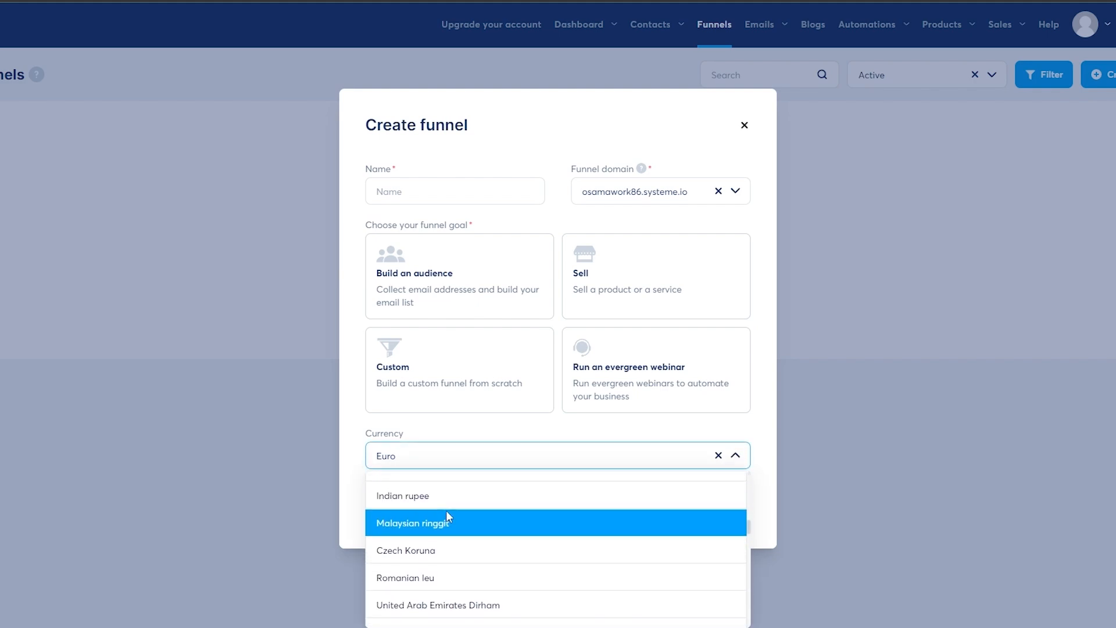
{"action": "left_click", "coordinate": [657, 310]}
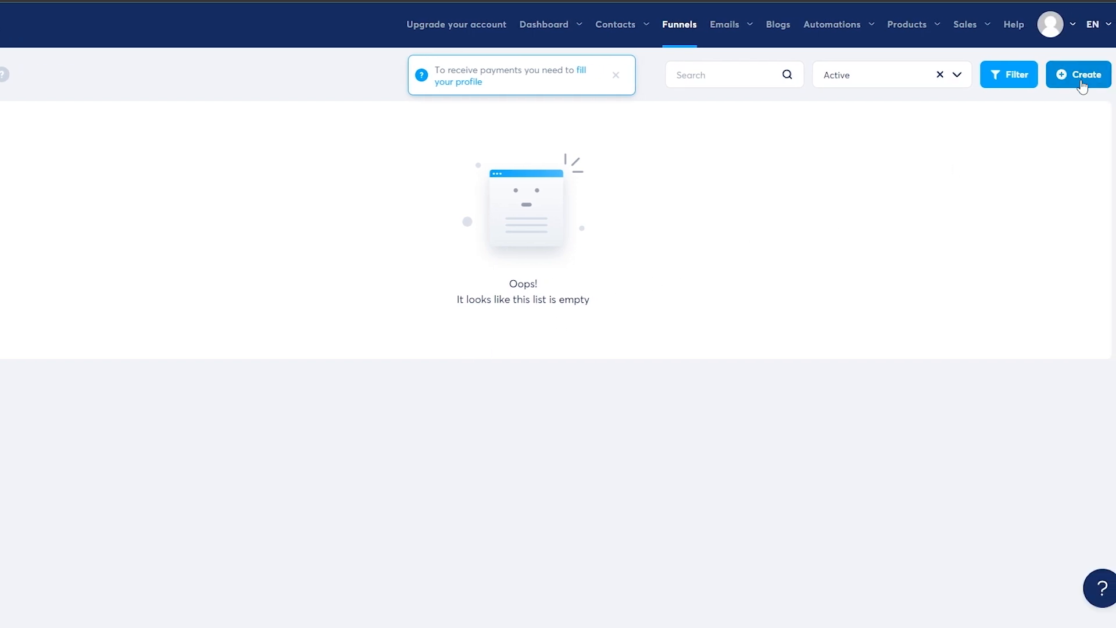
Create a new funnel named ProductName with Build an audience as its goal, checking the domain help and currency options.
{"action": "left_click", "coordinate": [1082, 86]}
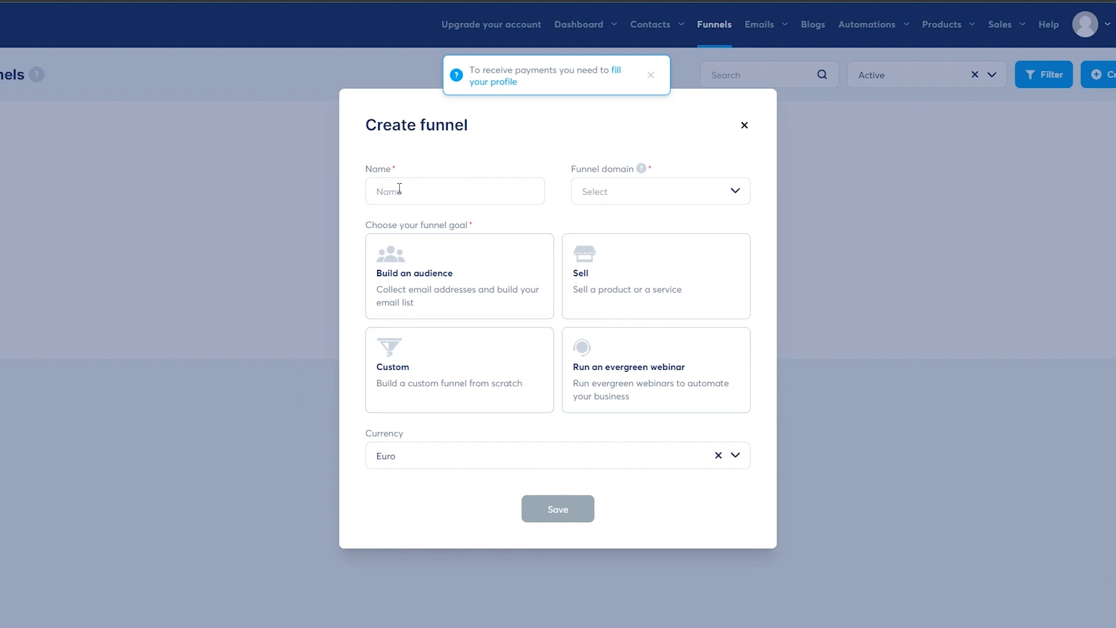
{"action": "left_click_drag", "start_coordinate": [361, 184], "coordinate": [637, 170]}
{"action": "left_click", "coordinate": [641, 168]}
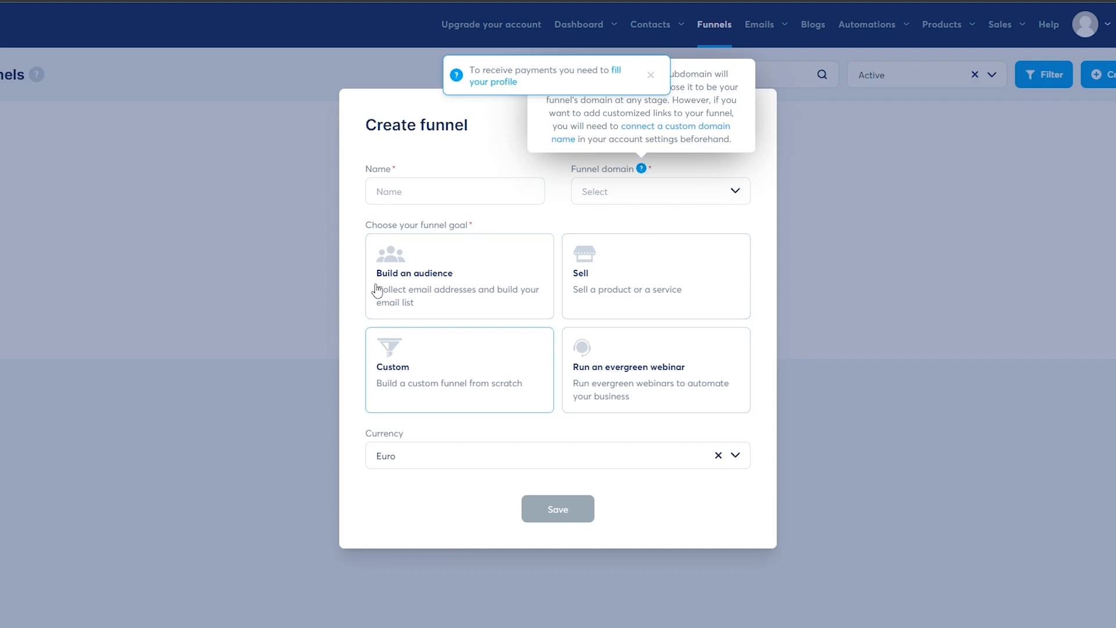
{"action": "left_click", "coordinate": [433, 288]}
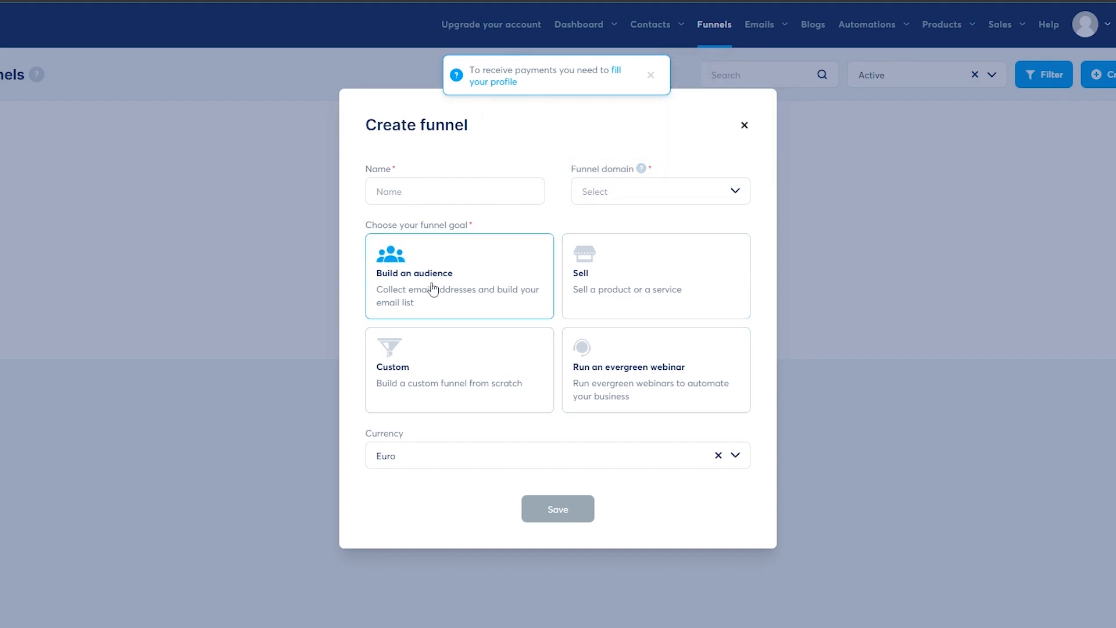
{"action": "left_click", "coordinate": [429, 188]}
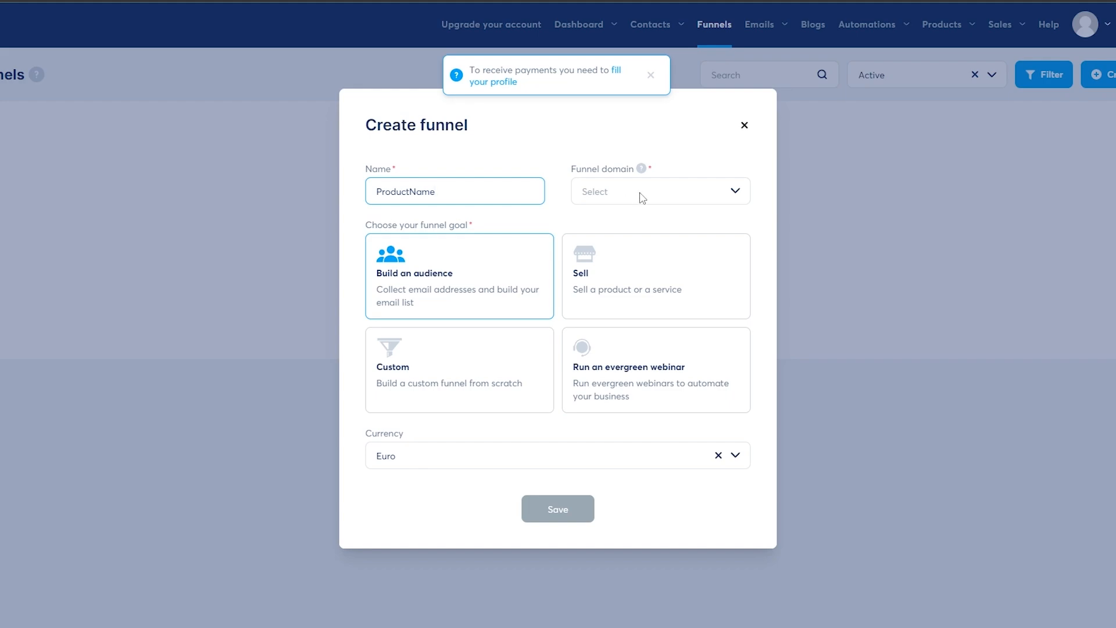
{"action": "left_click", "coordinate": [736, 462]}
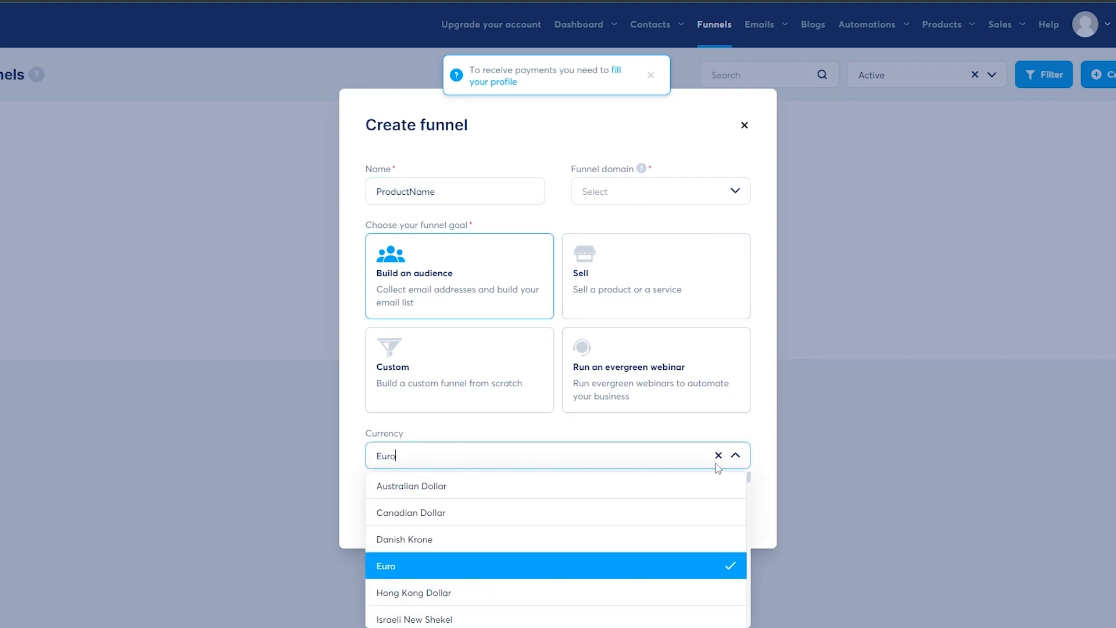
{"action": "scroll", "coordinate": [451, 492], "scroll_direction": "down", "scroll_amount": 3}
{"action": "scroll", "coordinate": [449, 526], "scroll_direction": "down", "scroll_amount": 5}
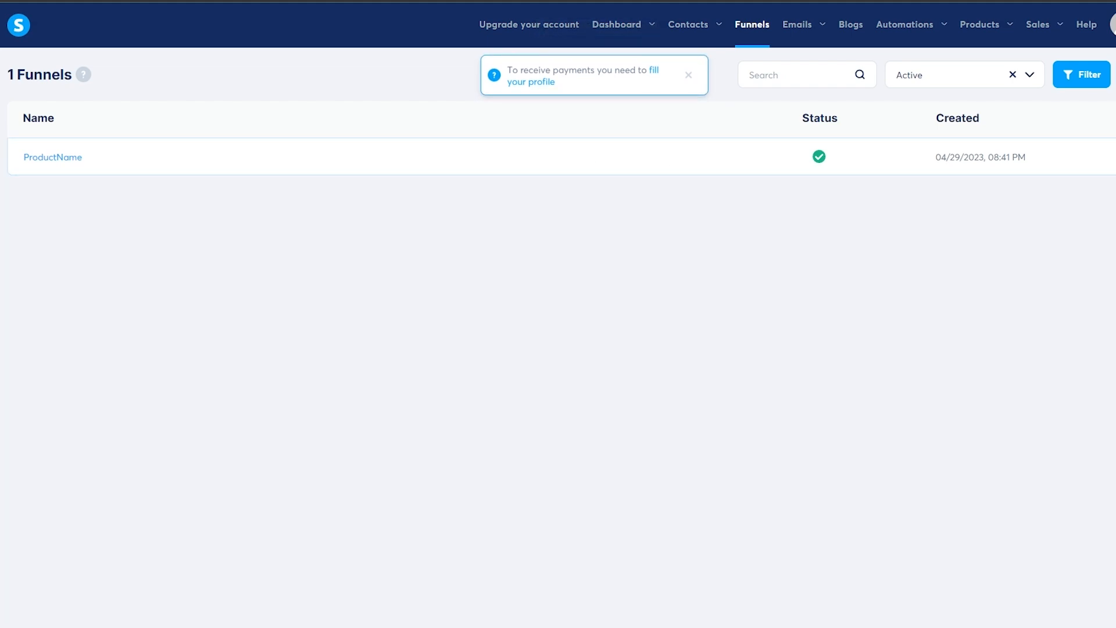
Open the ProductName funnel on its Squeeze page step, showing the page templates offered in the step configuration.
{"action": "left_click", "coordinate": [29, 162]}
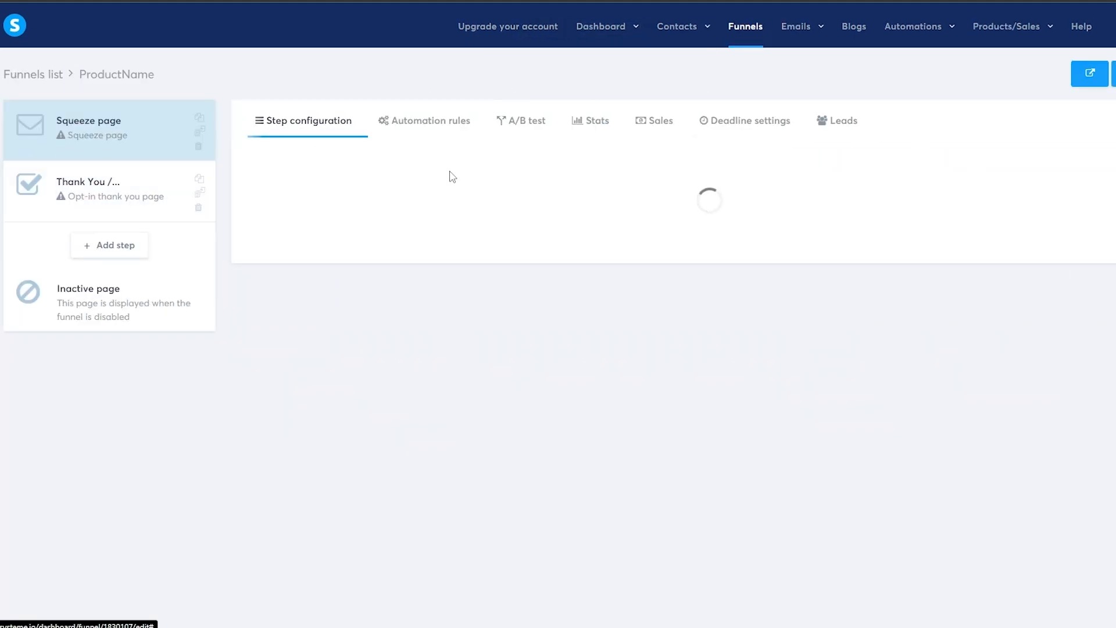
{"action": "scroll", "coordinate": [948, 233], "scroll_direction": "down", "scroll_amount": 3}
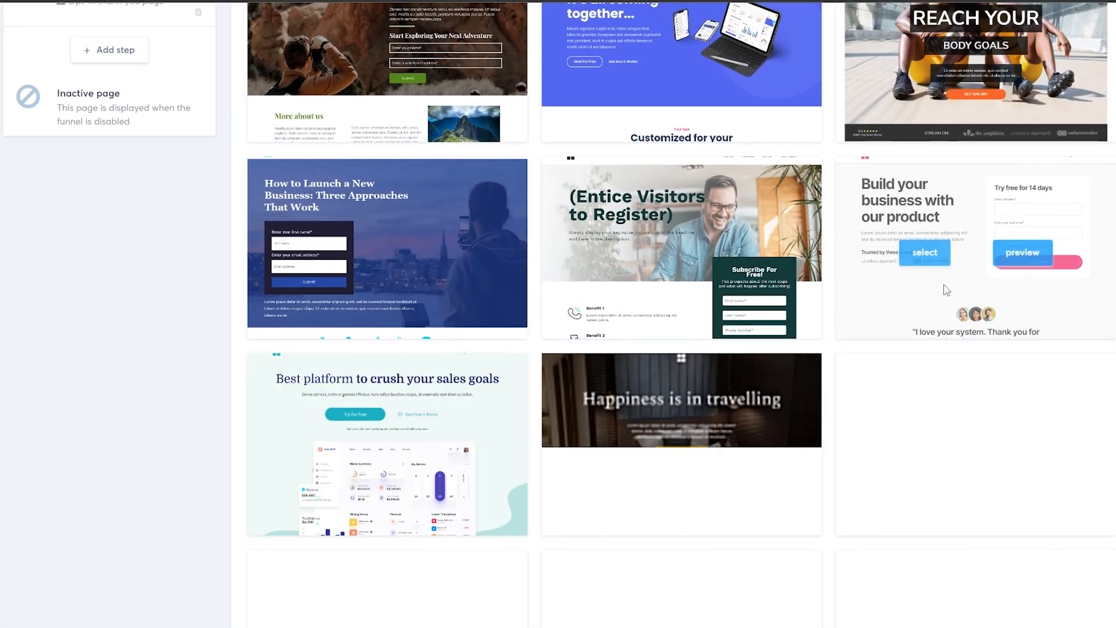
{"action": "scroll", "coordinate": [869, 381], "scroll_direction": "up", "scroll_amount": 3}
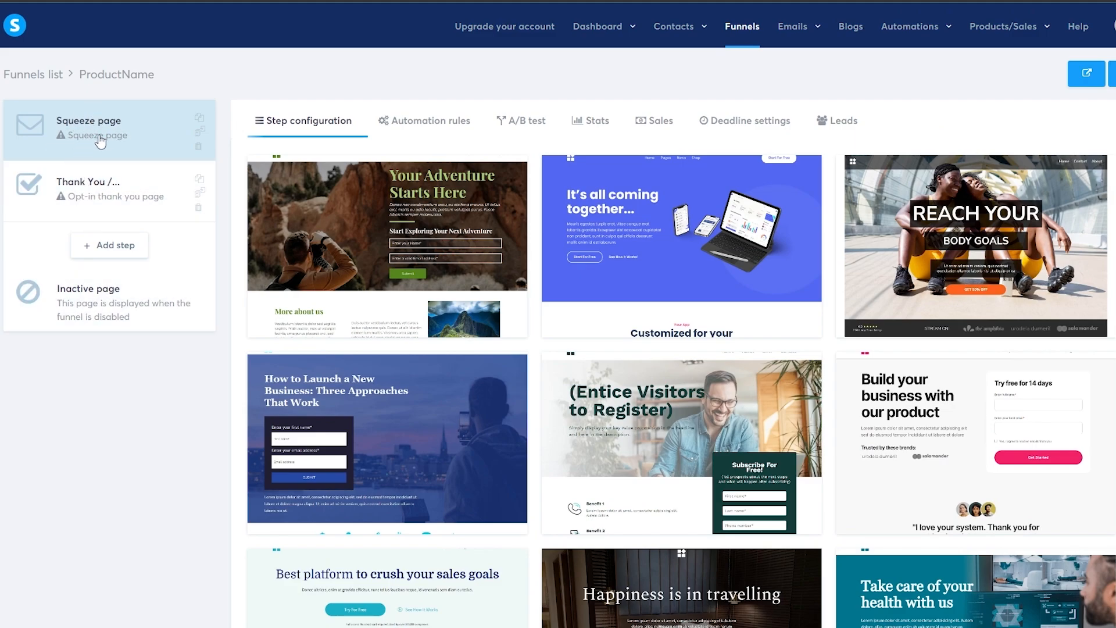
Browse the template gallery for the Squeeze page step and compare the available designs.
{"action": "mouse_move", "coordinate": [671, 196]}
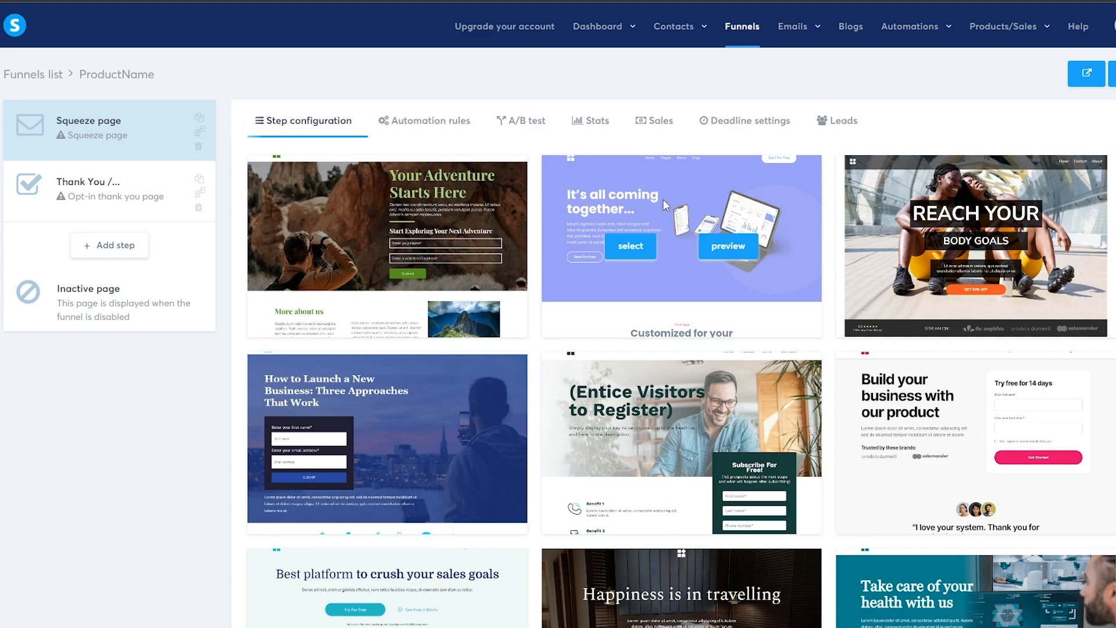
{"action": "scroll", "coordinate": [378, 250], "scroll_direction": "down", "scroll_amount": 5}
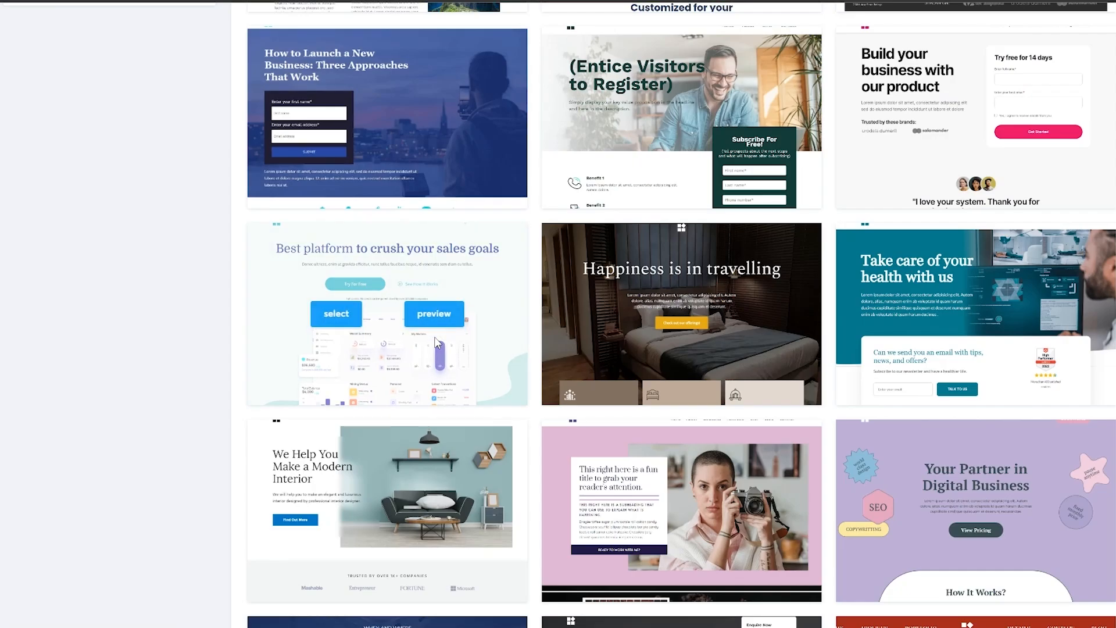
{"action": "scroll", "coordinate": [428, 349], "scroll_direction": "down", "scroll_amount": 4}
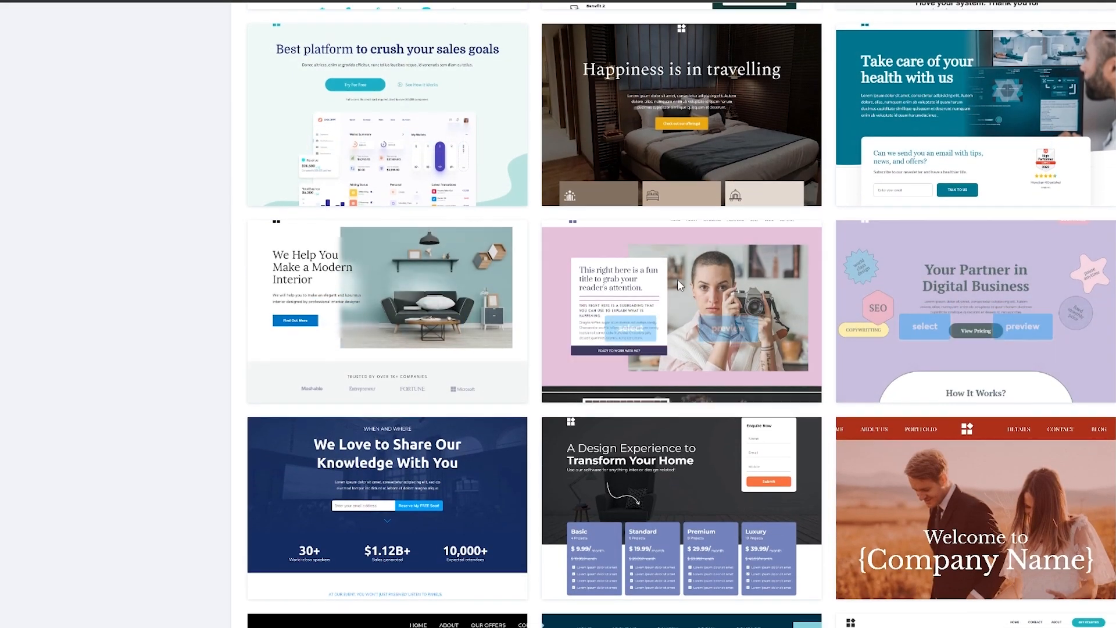
{"action": "scroll", "coordinate": [503, 323], "scroll_direction": "down", "scroll_amount": 6}
{"action": "scroll", "coordinate": [588, 445], "scroll_direction": "down", "scroll_amount": 5}
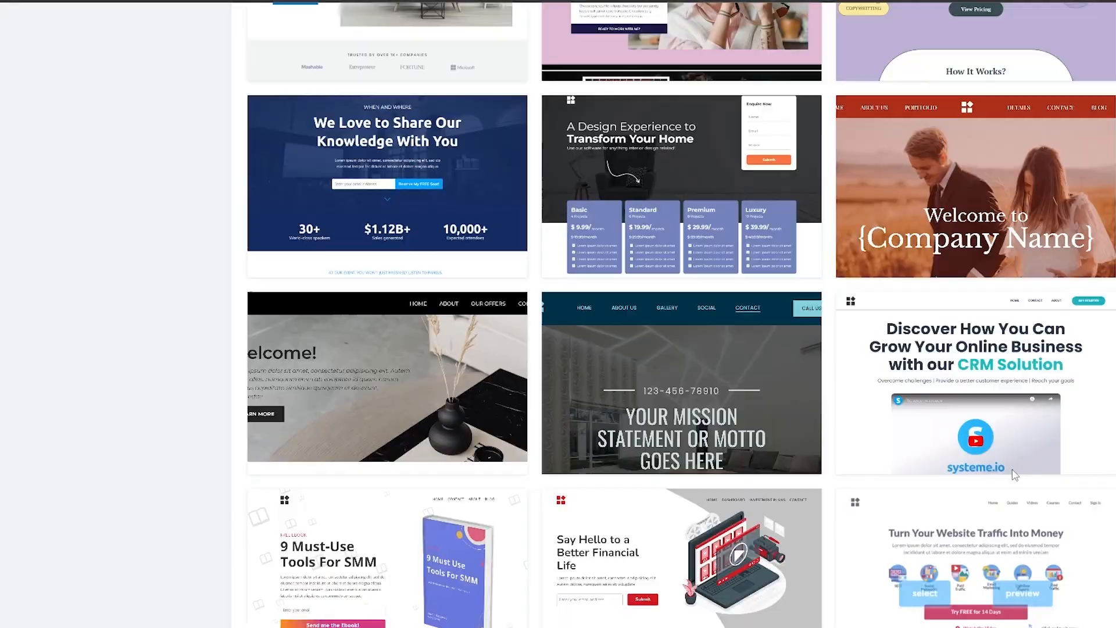
{"action": "scroll", "coordinate": [1002, 472], "scroll_direction": "up", "scroll_amount": 8}
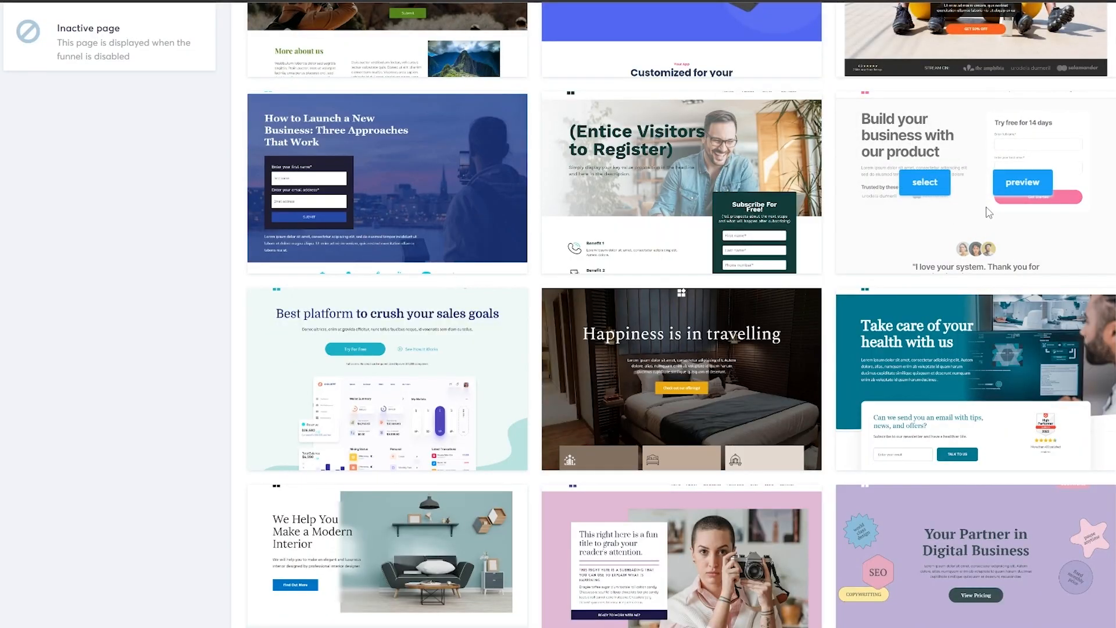
{"action": "scroll", "coordinate": [944, 223], "scroll_direction": "down", "scroll_amount": 1}
{"action": "scroll", "coordinate": [944, 223], "scroll_direction": "down", "scroll_amount": 7}
{"action": "scroll", "coordinate": [548, 207], "scroll_direction": "up", "scroll_amount": 12}
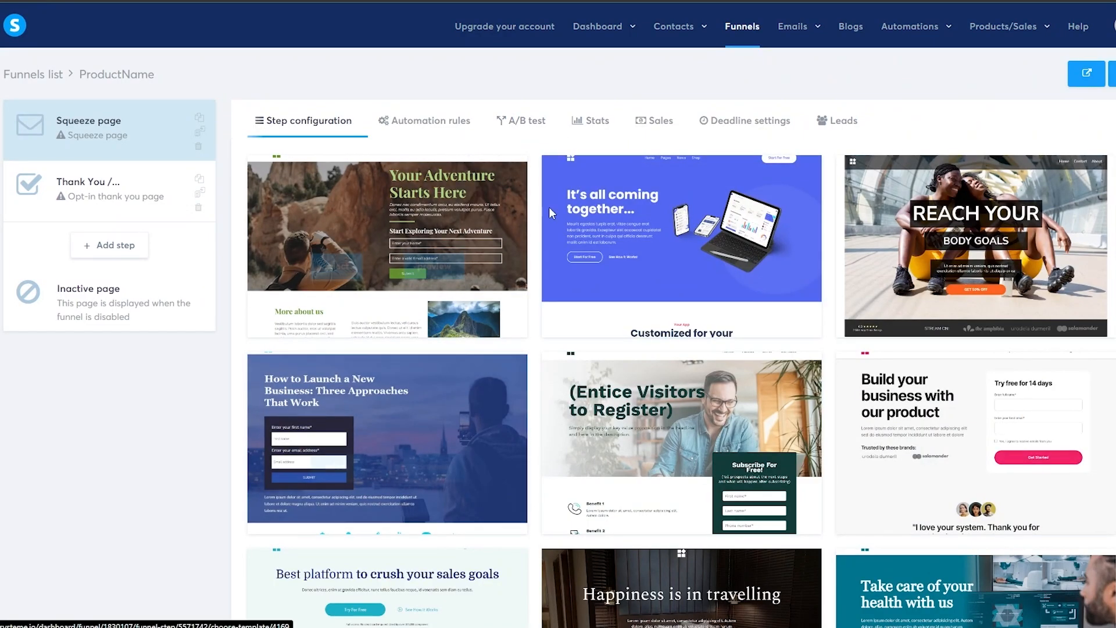
{"action": "mouse_move", "coordinate": [583, 390]}
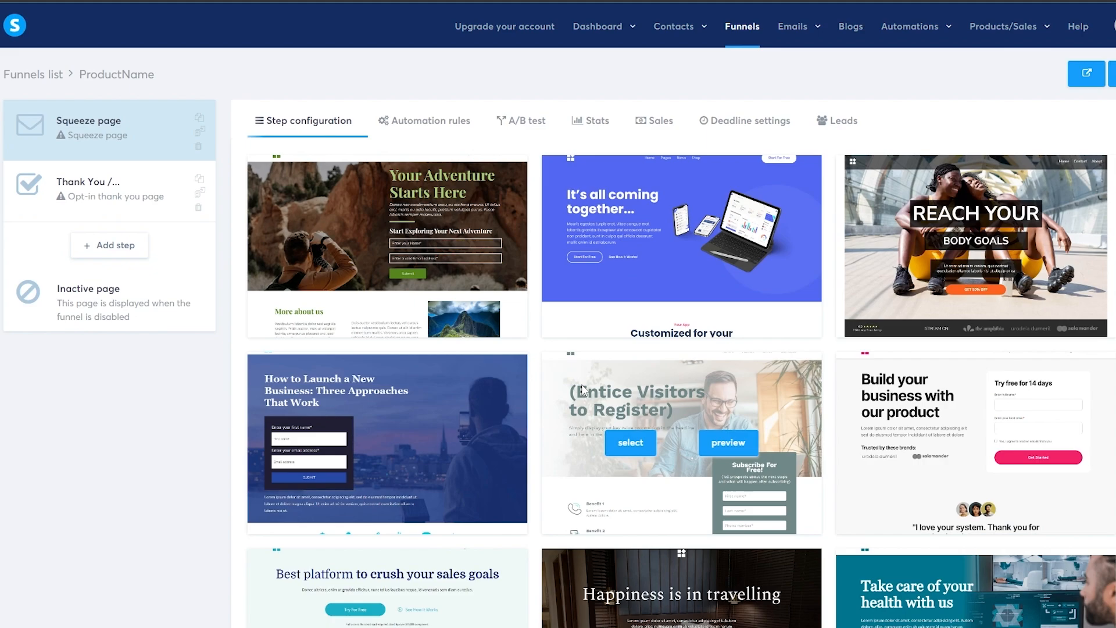
Preview the "Build your business with our product" template and review its headline, sign-up form and sections down to the footer.
{"action": "scroll", "coordinate": [583, 390], "scroll_direction": "down", "scroll_amount": 2}
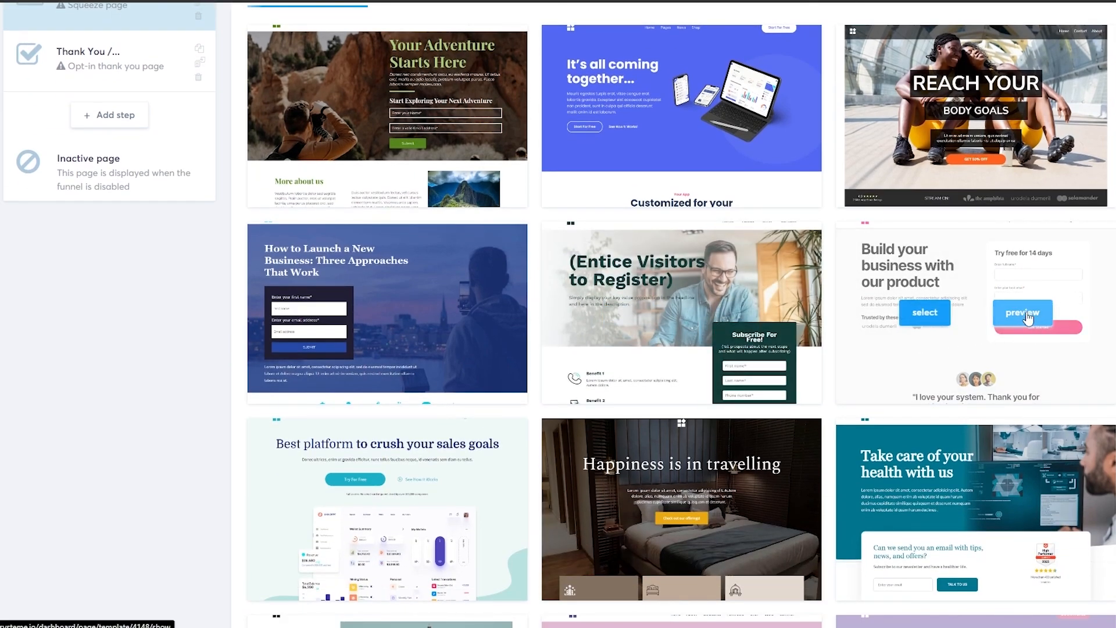
{"action": "left_click", "coordinate": [1024, 311]}
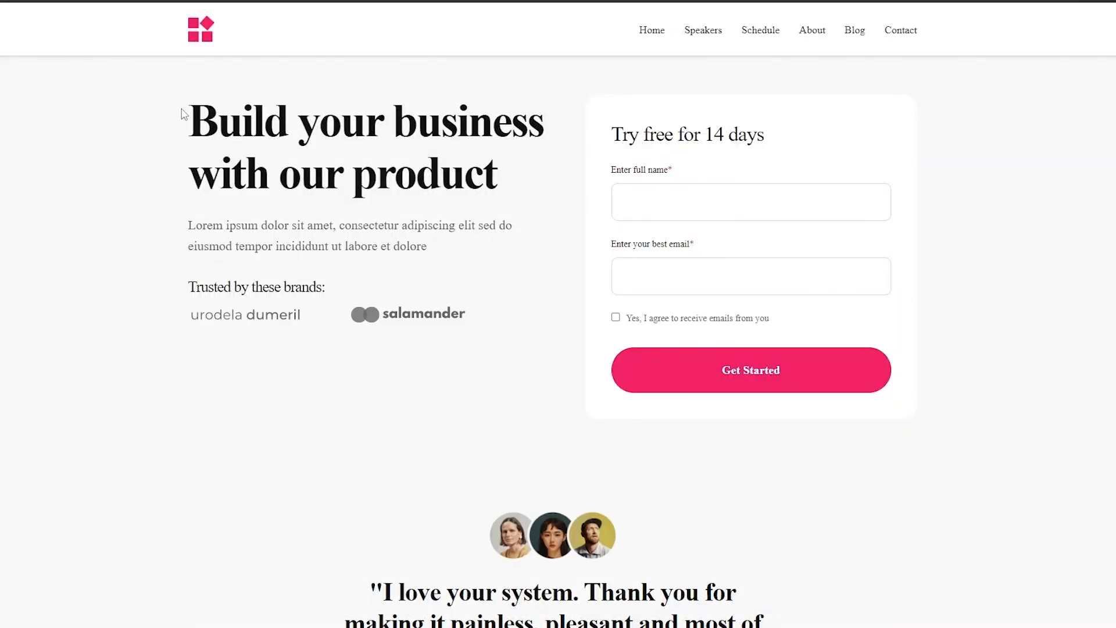
{"action": "left_click_drag", "start_coordinate": [183, 113], "coordinate": [459, 227]}
{"action": "left_click", "coordinate": [470, 227]}
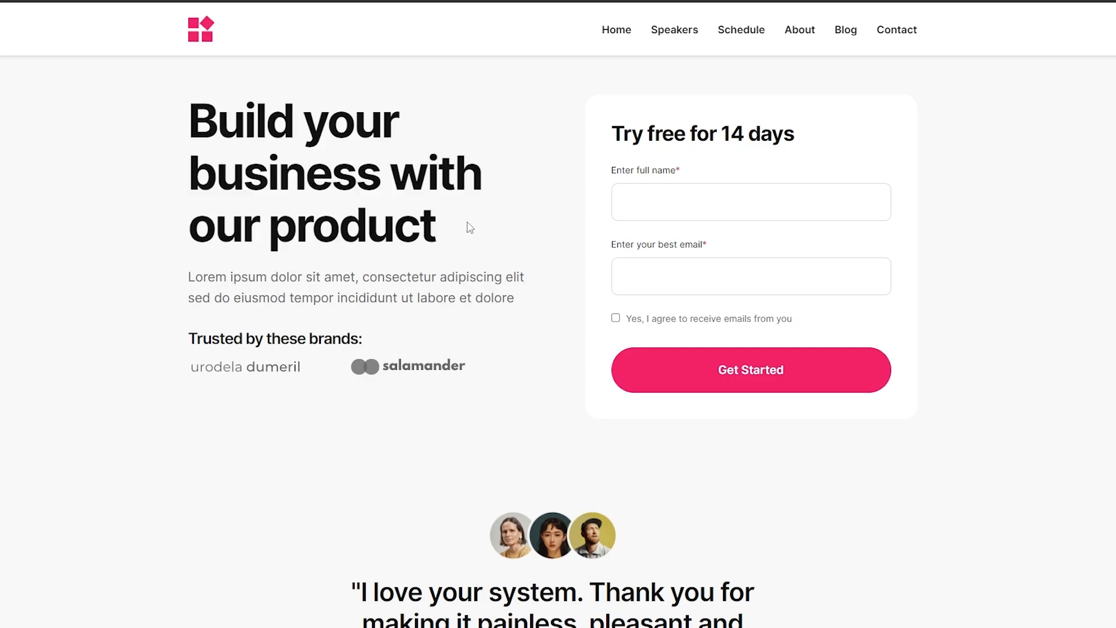
{"action": "scroll", "coordinate": [563, 302], "scroll_direction": "down", "scroll_amount": 1}
{"action": "scroll", "coordinate": [563, 301], "scroll_direction": "up", "scroll_amount": 1}
{"action": "left_click_drag", "start_coordinate": [215, 97], "coordinate": [383, 110]}
{"action": "left_click", "coordinate": [77, 235]}
{"action": "scroll", "coordinate": [376, 297], "scroll_direction": "down", "scroll_amount": 12}
{"action": "scroll", "coordinate": [407, 303], "scroll_direction": "down", "scroll_amount": 20}
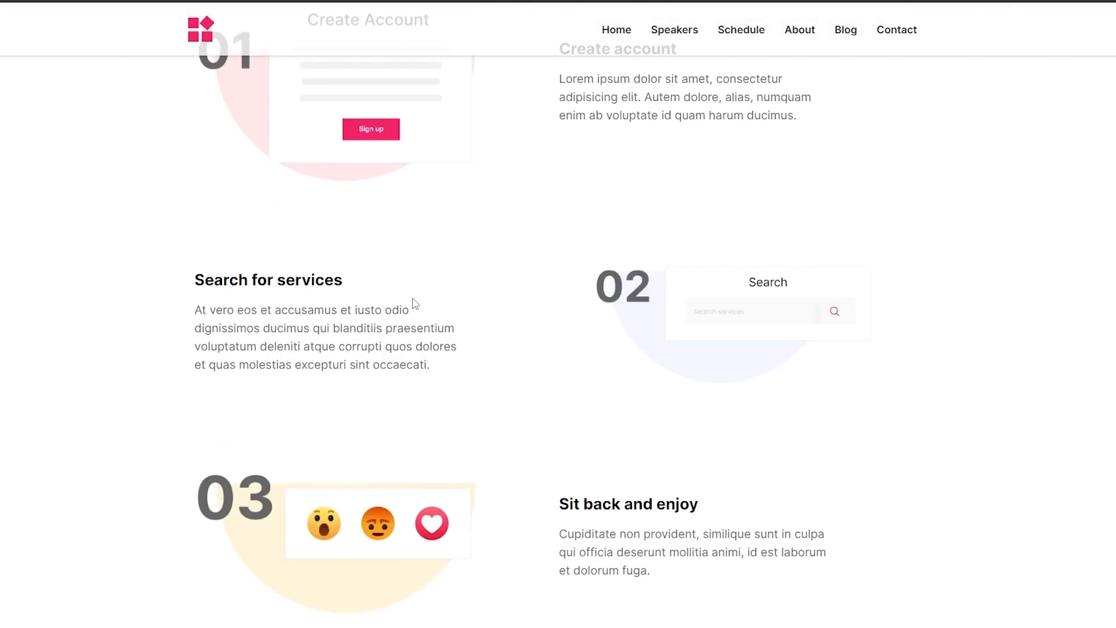
{"action": "scroll", "coordinate": [412, 313], "scroll_direction": "down", "scroll_amount": 6}
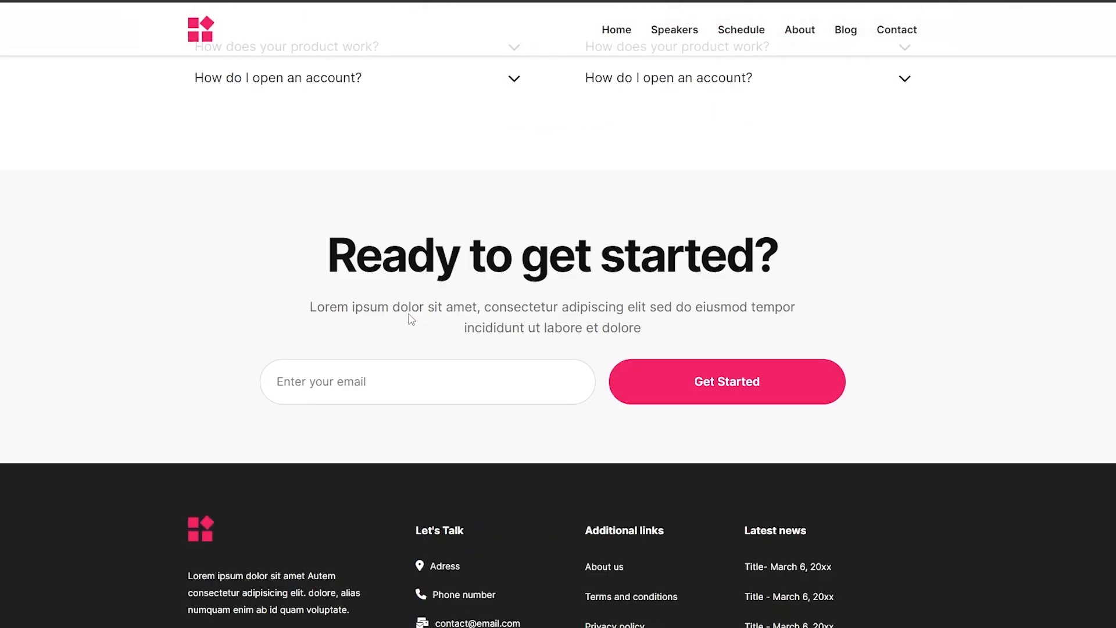
{"action": "scroll", "coordinate": [411, 317], "scroll_direction": "up", "scroll_amount": 15}
{"action": "scroll", "coordinate": [558, 349], "scroll_direction": "up", "scroll_amount": 15}
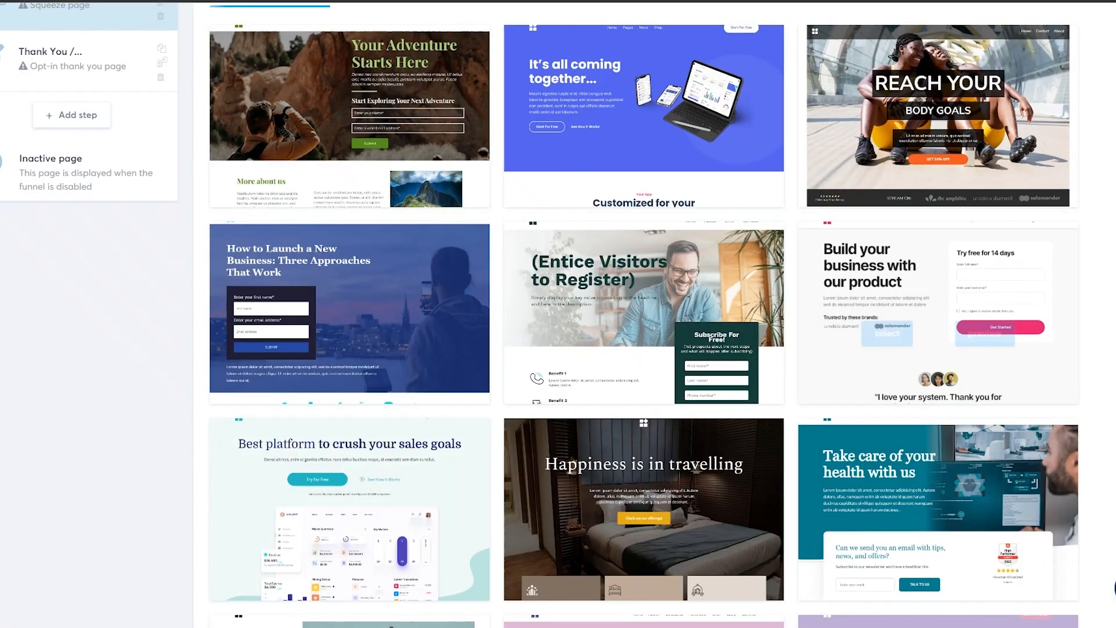
Find the "9 Must-Use Tools For SMM" ebook template further down the gallery and preview its opt-in form, video and testimonial sections.
{"action": "scroll", "coordinate": [573, 237], "scroll_direction": "down", "scroll_amount": 8}
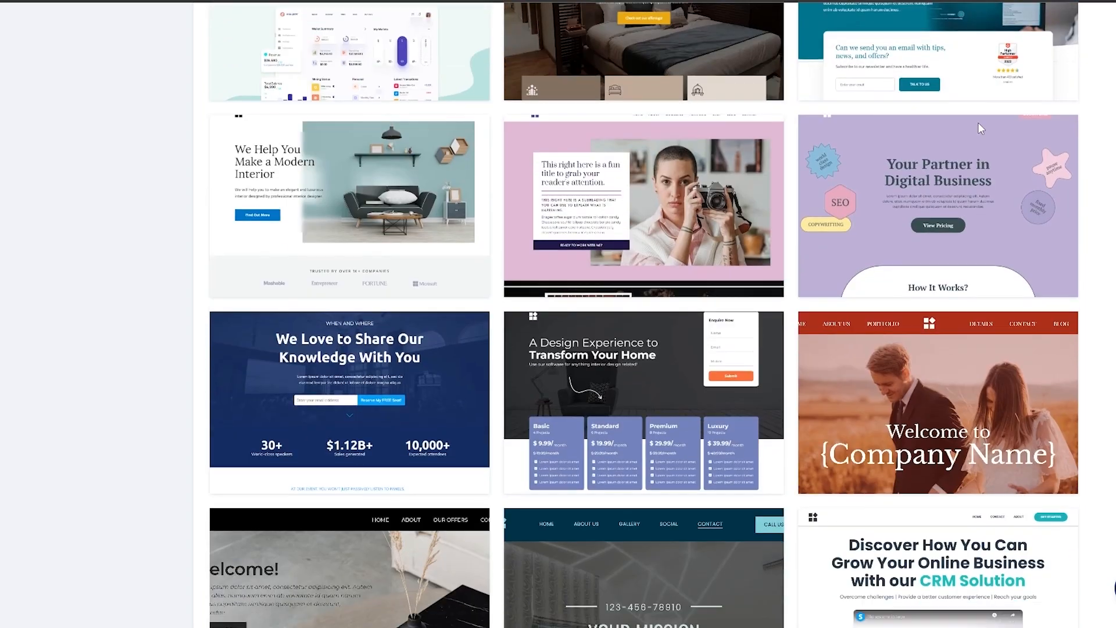
{"action": "mouse_move", "coordinate": [987, 163]}
{"action": "scroll", "coordinate": [943, 82], "scroll_direction": "down", "scroll_amount": 1}
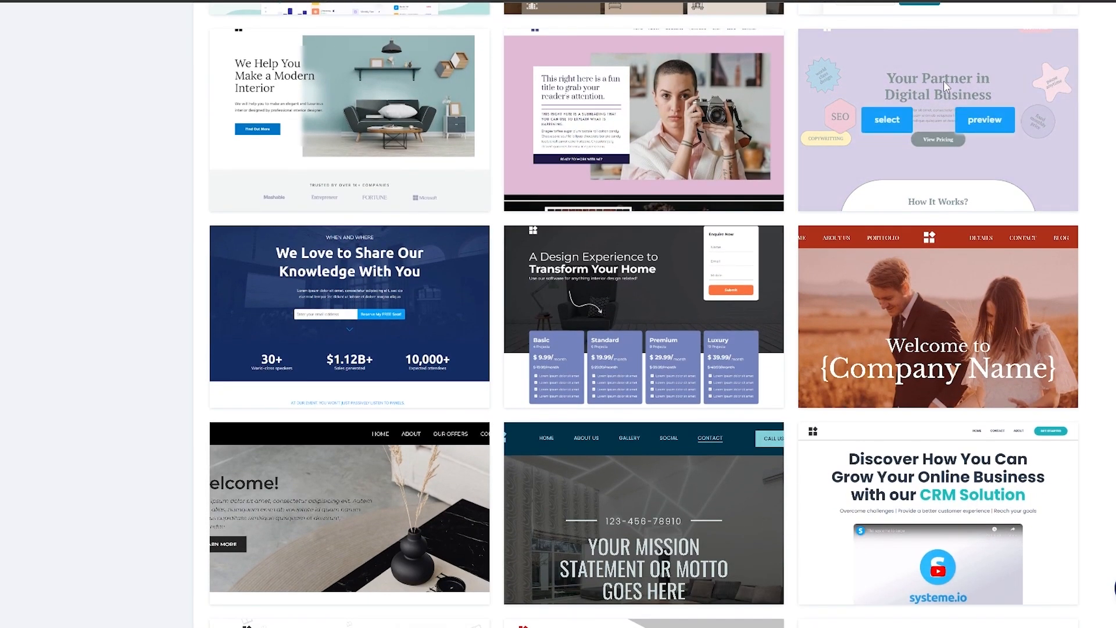
{"action": "scroll", "coordinate": [944, 81], "scroll_direction": "down", "scroll_amount": 5}
{"action": "mouse_move", "coordinate": [335, 291]}
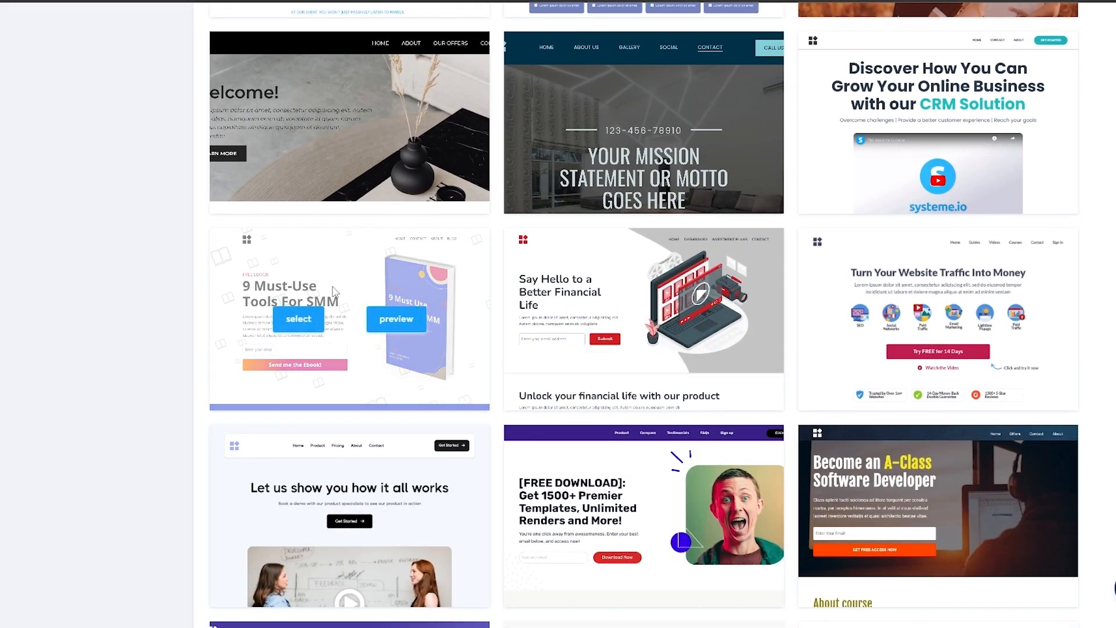
{"action": "left_click", "coordinate": [400, 324]}
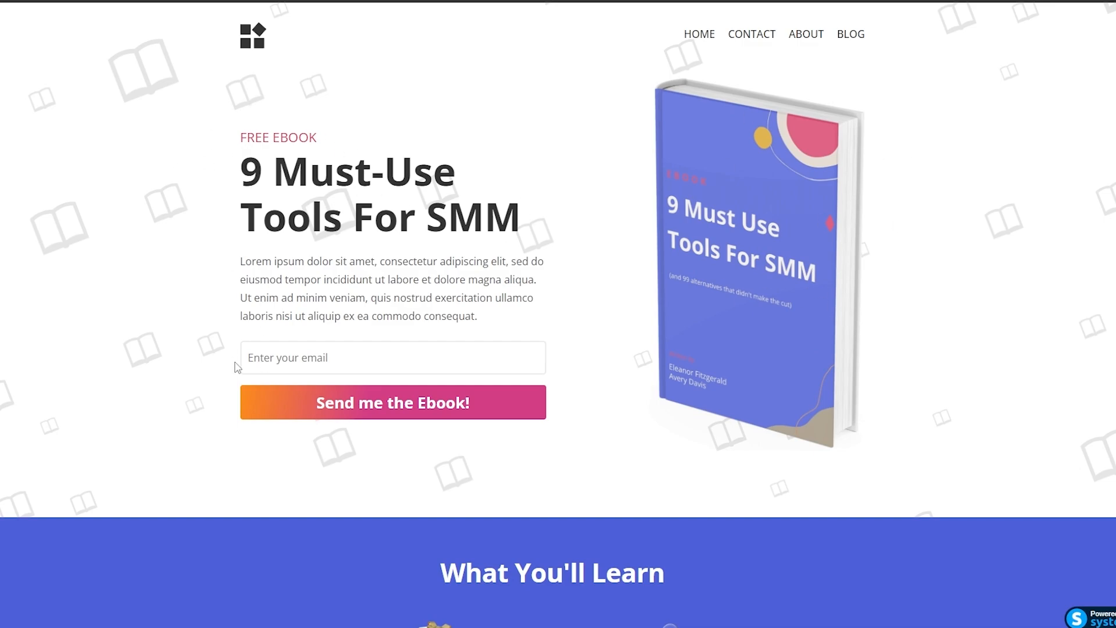
{"action": "scroll", "coordinate": [394, 368], "scroll_direction": "down", "scroll_amount": 2}
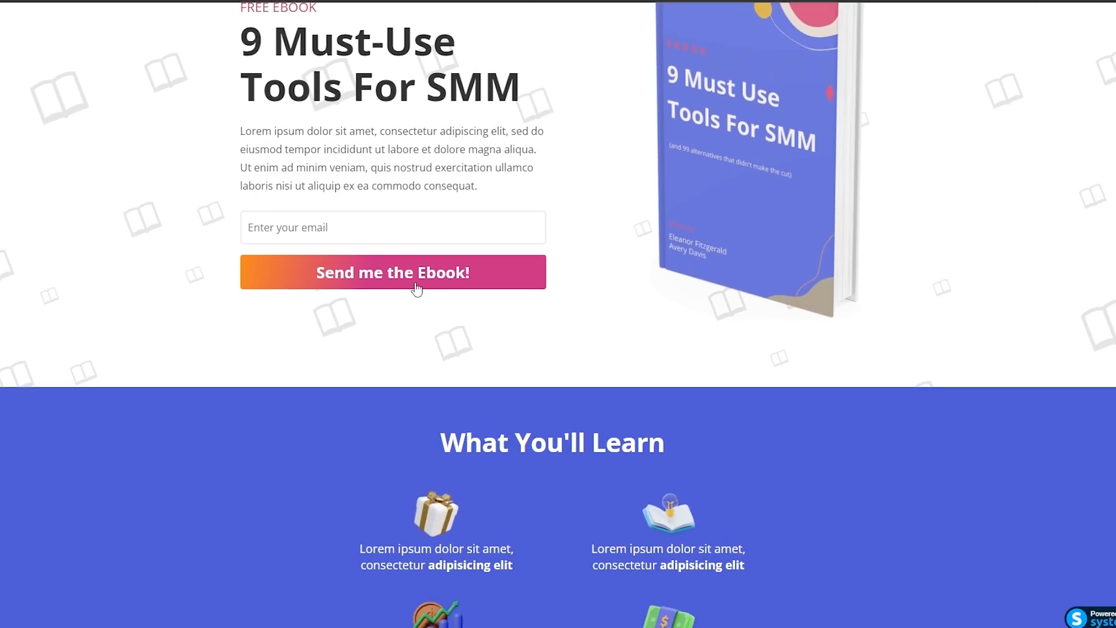
{"action": "scroll", "coordinate": [416, 287], "scroll_direction": "down", "scroll_amount": 15}
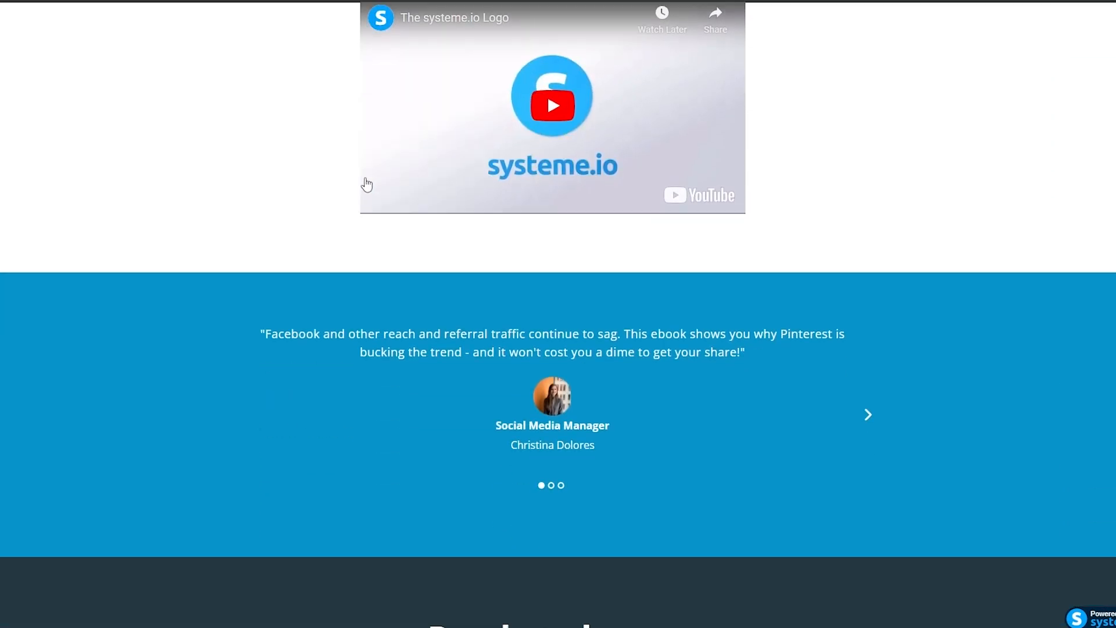
{"action": "scroll", "coordinate": [765, 229], "scroll_direction": "down", "scroll_amount": 3}
{"action": "scroll", "coordinate": [765, 230], "scroll_direction": "up", "scroll_amount": 20}
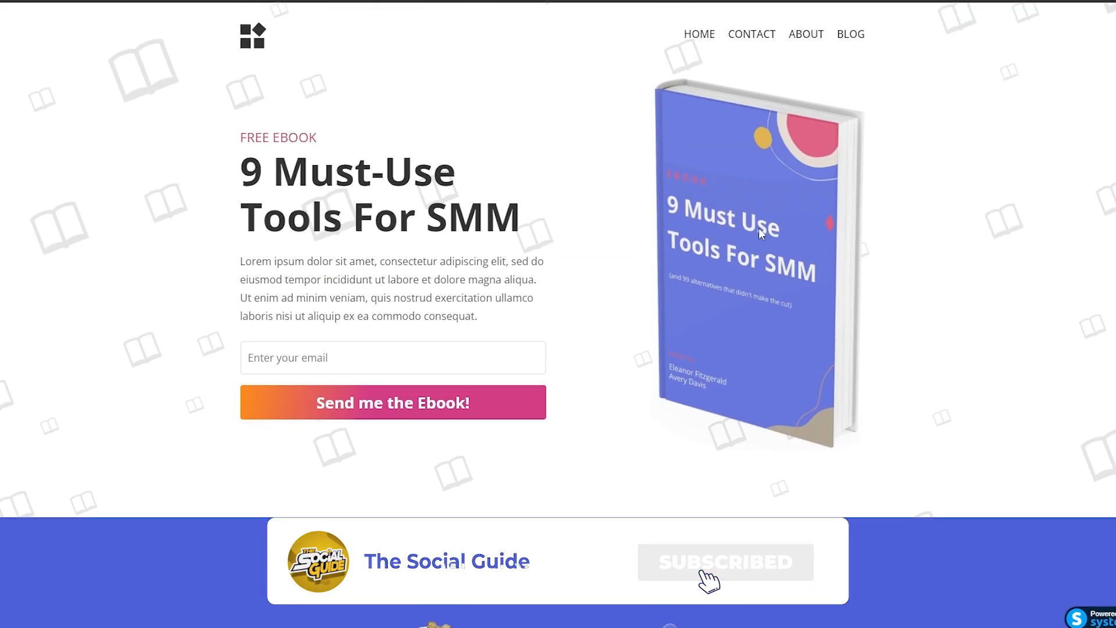
Leave the preview and choose the "9 Must-Use Tools For SMM" ebook template for the Squeeze page step.
{"action": "left_click", "coordinate": [857, 1]}
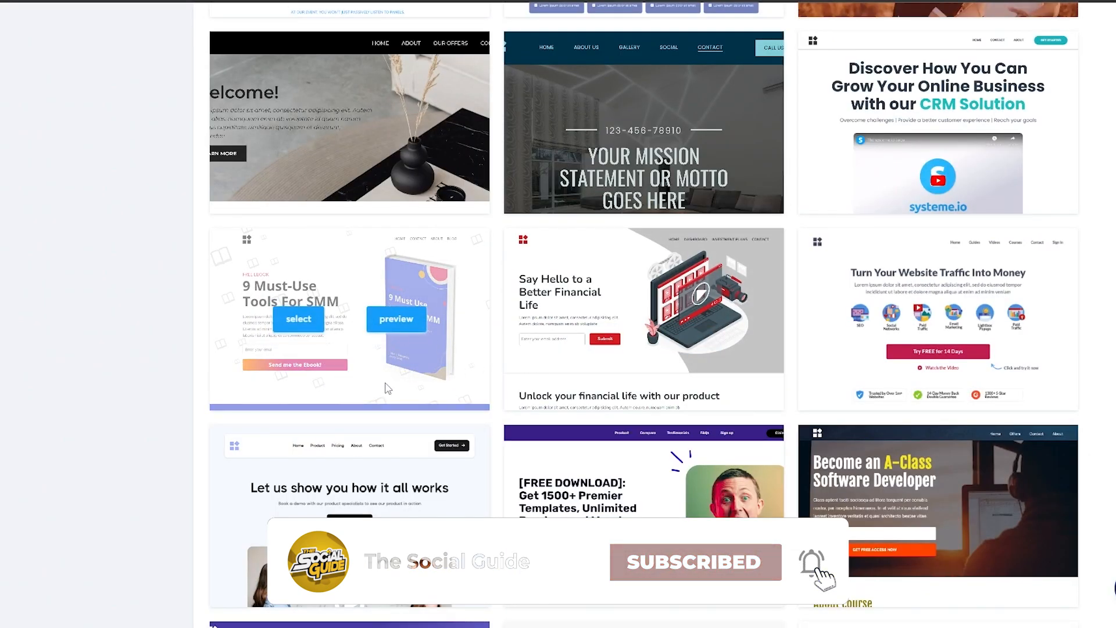
{"action": "scroll", "coordinate": [388, 388], "scroll_direction": "down", "scroll_amount": 2}
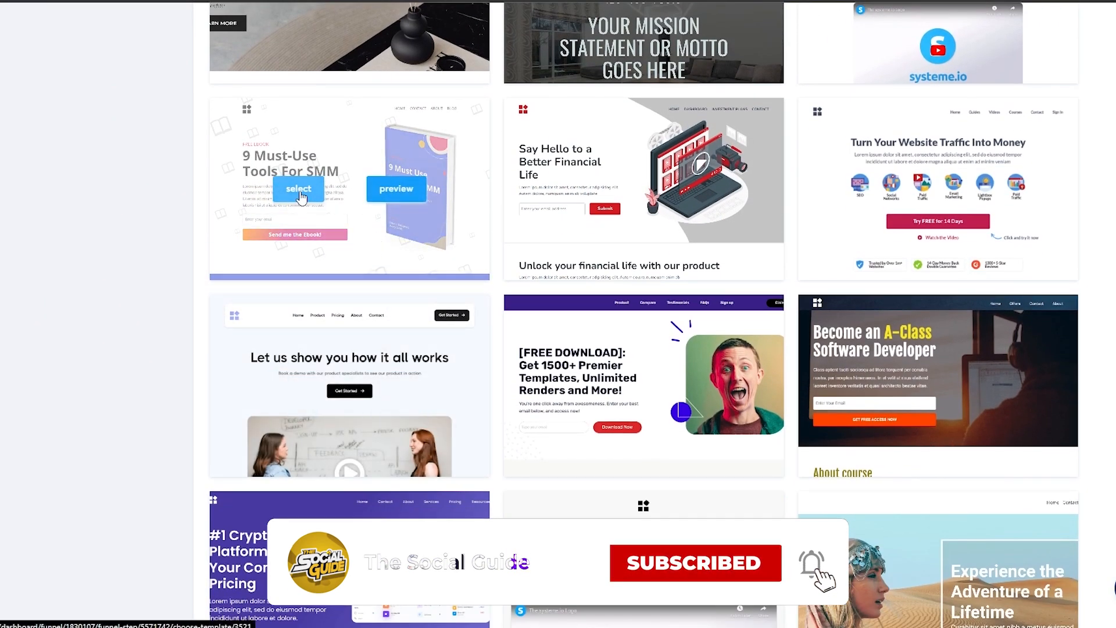
{"action": "left_click", "coordinate": [299, 191]}
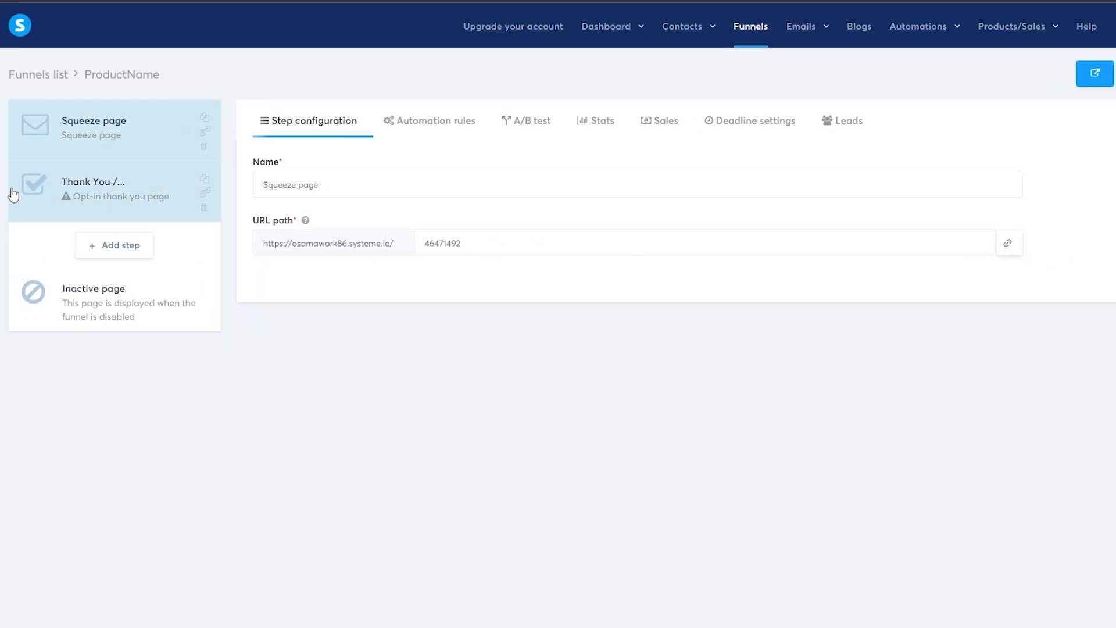
Open the Thank You step and choose the blue "Thanks, friend!" ebook download template for it.
{"action": "left_click", "coordinate": [123, 184]}
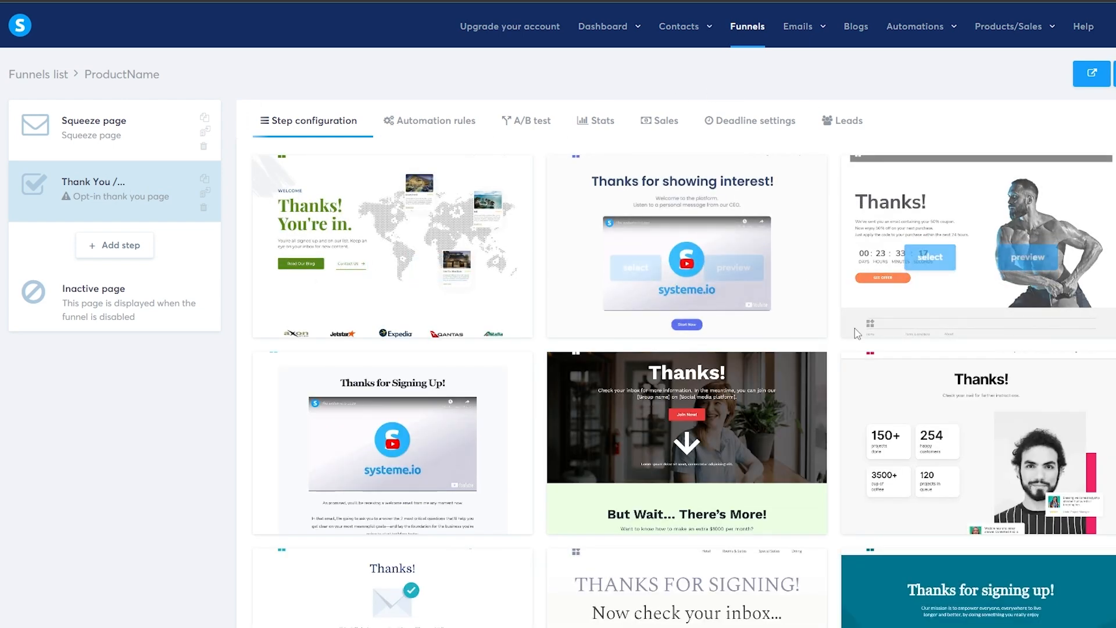
{"action": "scroll", "coordinate": [686, 337], "scroll_direction": "down", "scroll_amount": 5}
{"action": "scroll", "coordinate": [516, 342], "scroll_direction": "up", "scroll_amount": 2}
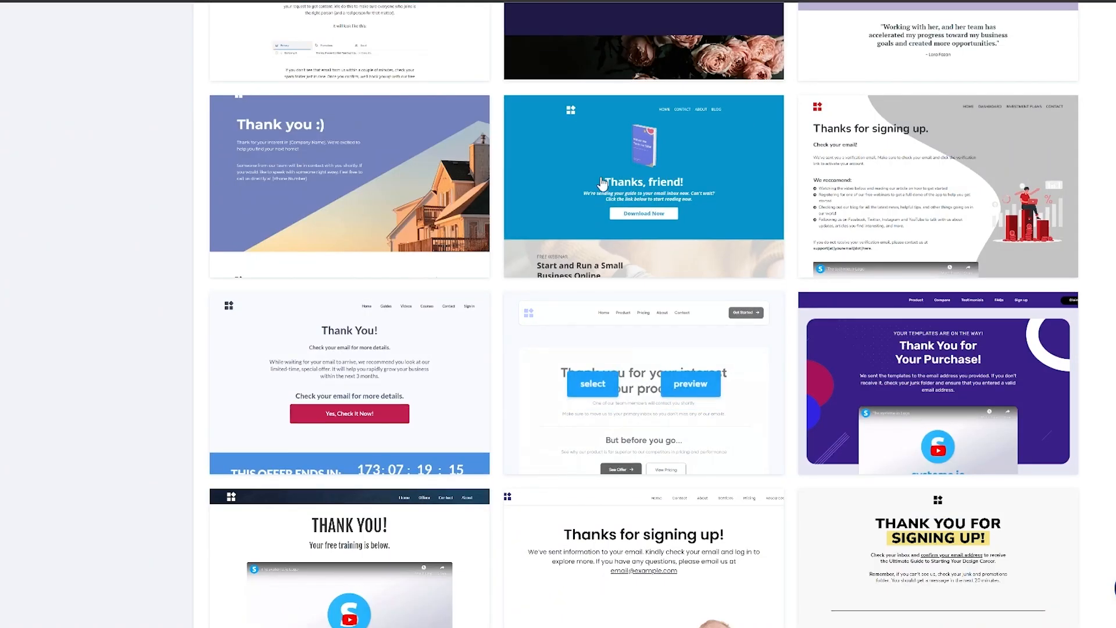
{"action": "mouse_move", "coordinate": [599, 193]}
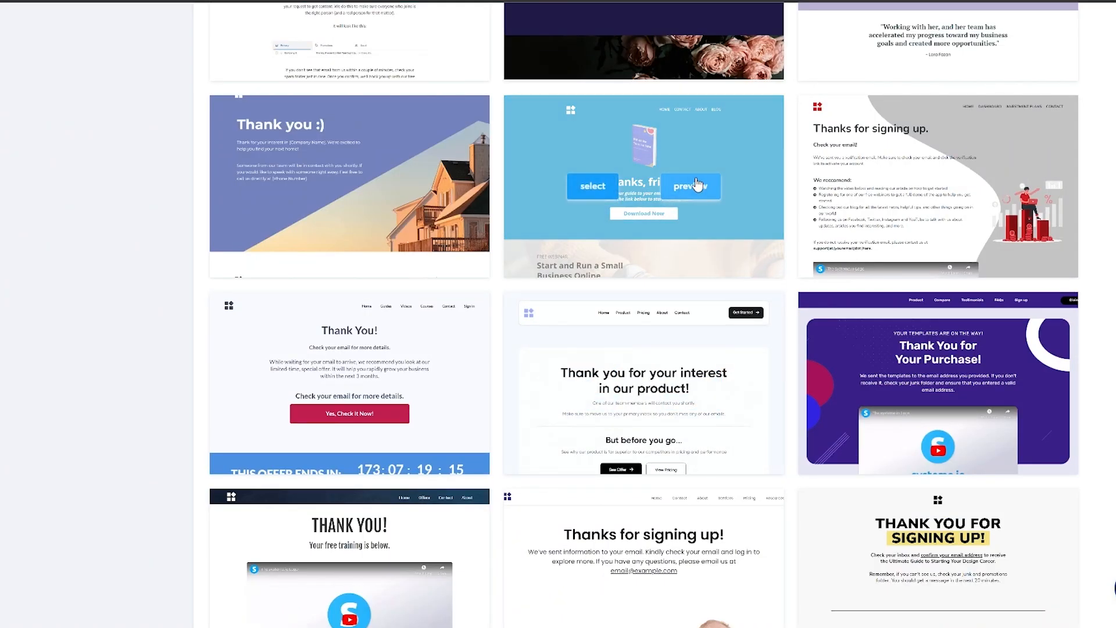
{"action": "left_click", "coordinate": [594, 192]}
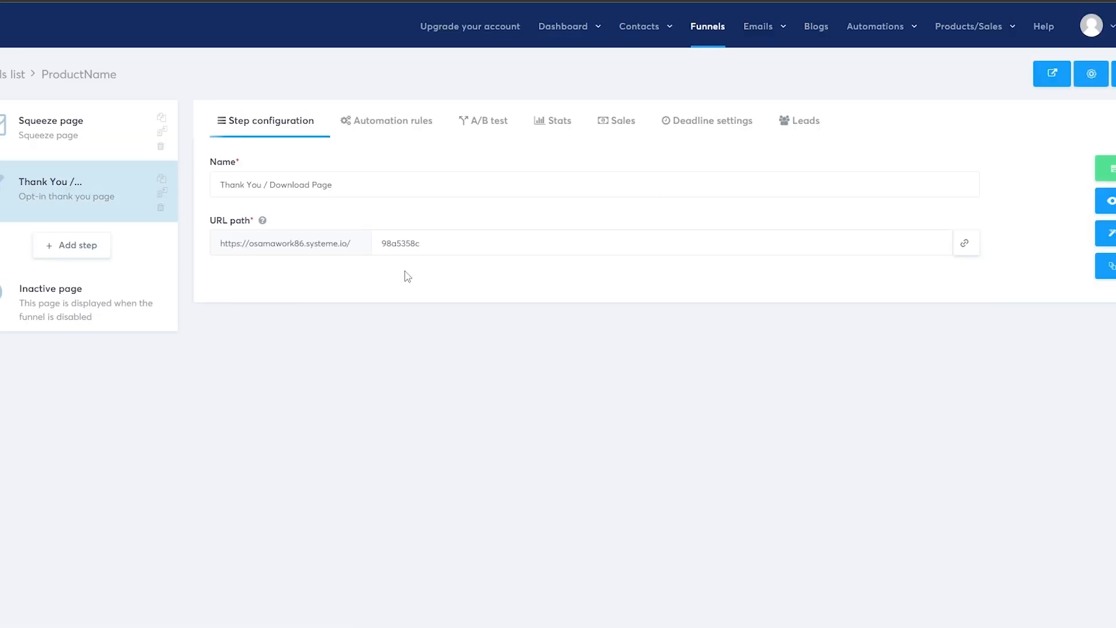
View the funnel's live squeeze page and examine its sections, email field and "Send me the Ebook!" button.
{"action": "left_click", "coordinate": [1053, 74]}
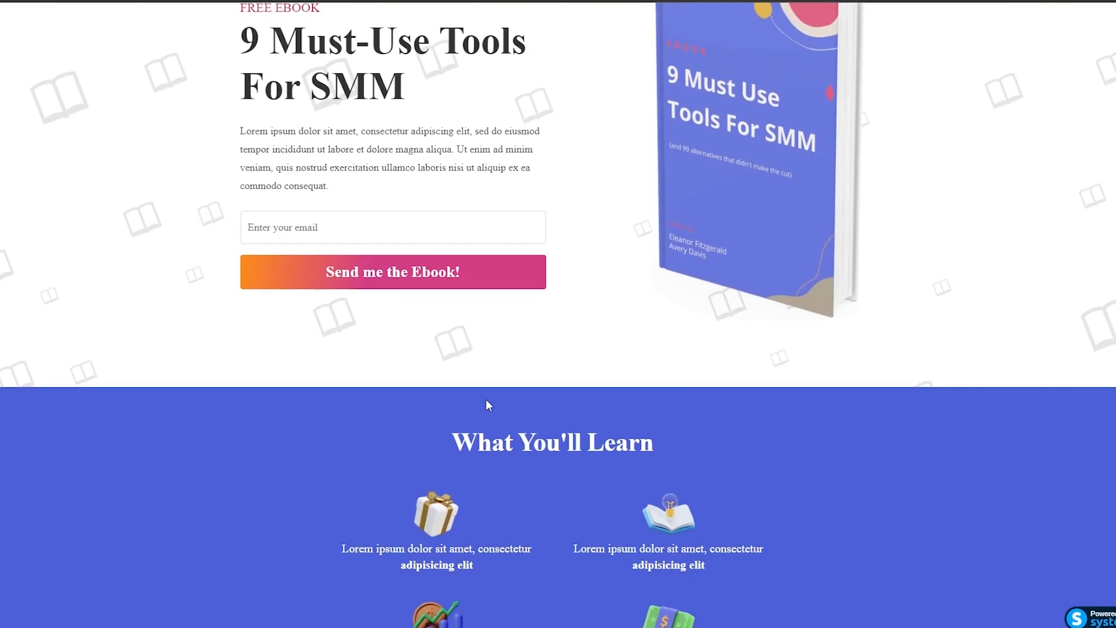
{"action": "scroll", "coordinate": [689, 272], "scroll_direction": "down", "scroll_amount": 8}
{"action": "scroll", "coordinate": [688, 271], "scroll_direction": "up", "scroll_amount": 7}
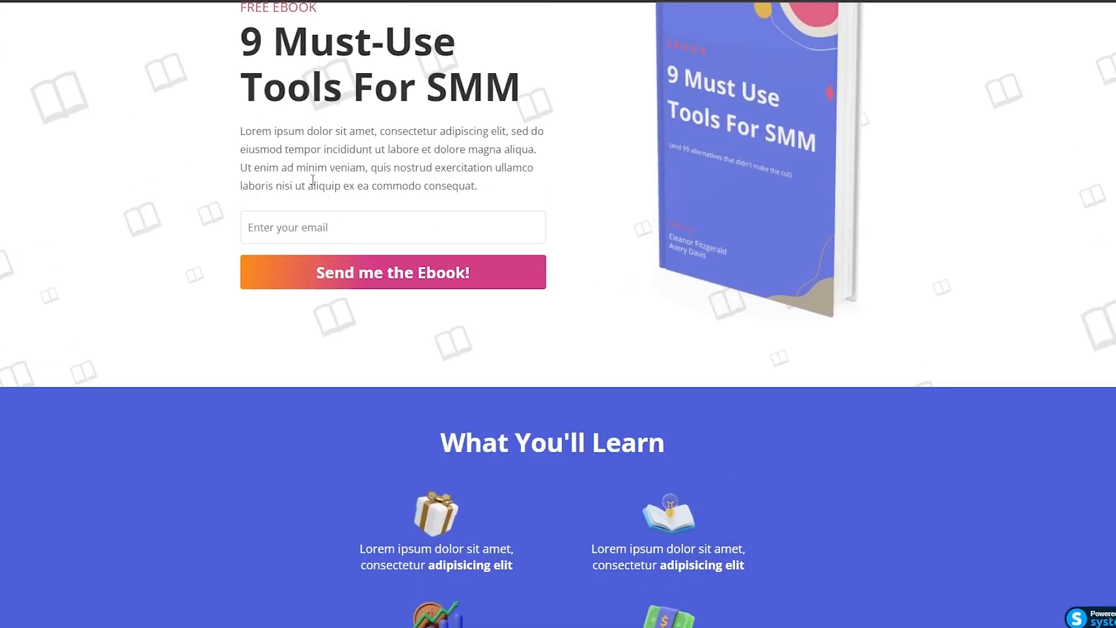
{"action": "left_click", "coordinate": [340, 228]}
{"action": "left_click", "coordinate": [487, 279]}
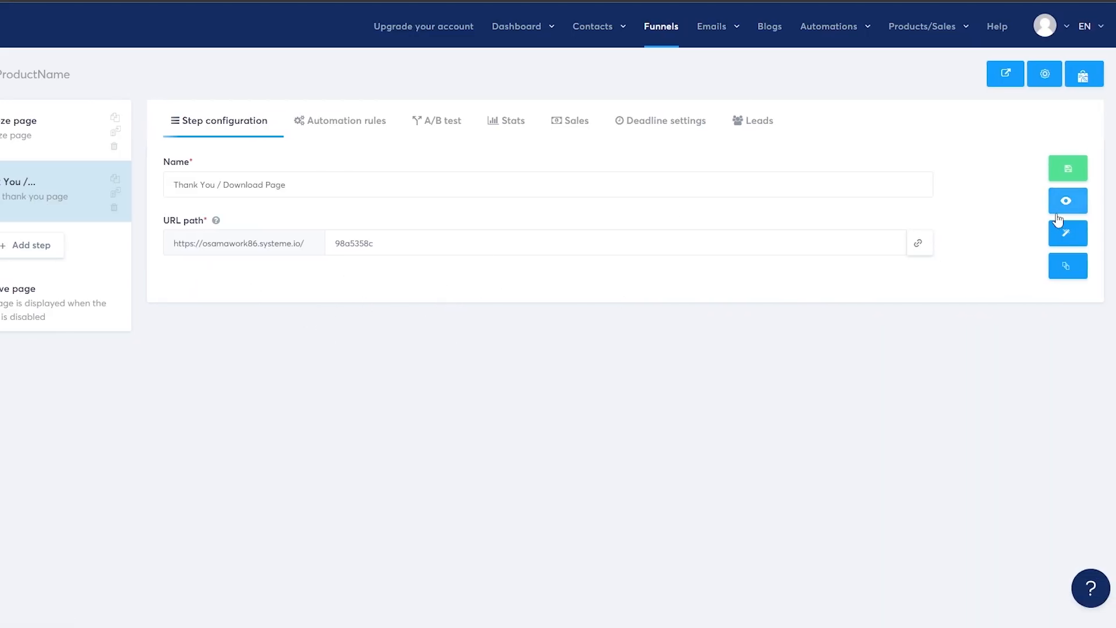
Save the Thank You / Download Page step's configuration and open the Squeeze page in the page editor.
{"action": "left_click", "coordinate": [1081, 174]}
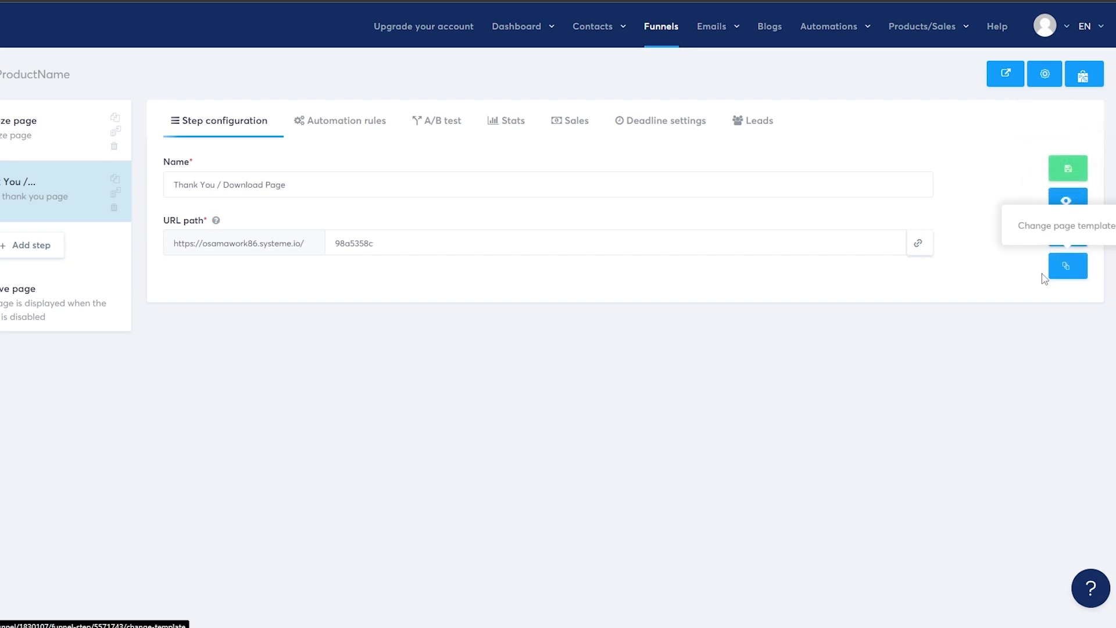
{"action": "left_click", "coordinate": [26, 128]}
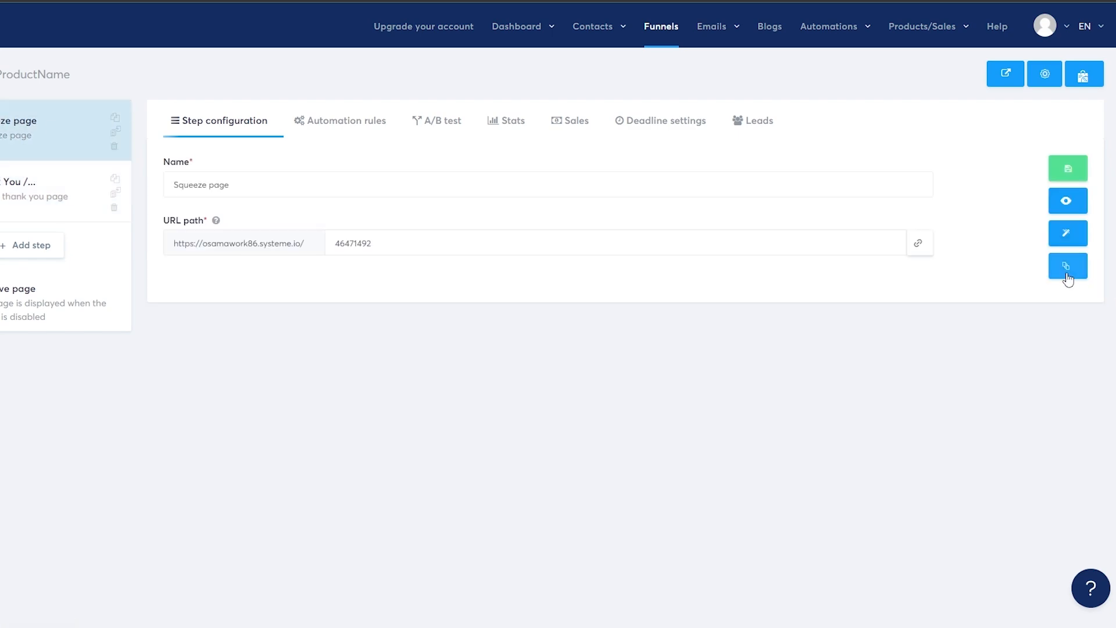
{"action": "left_click", "coordinate": [1070, 234]}
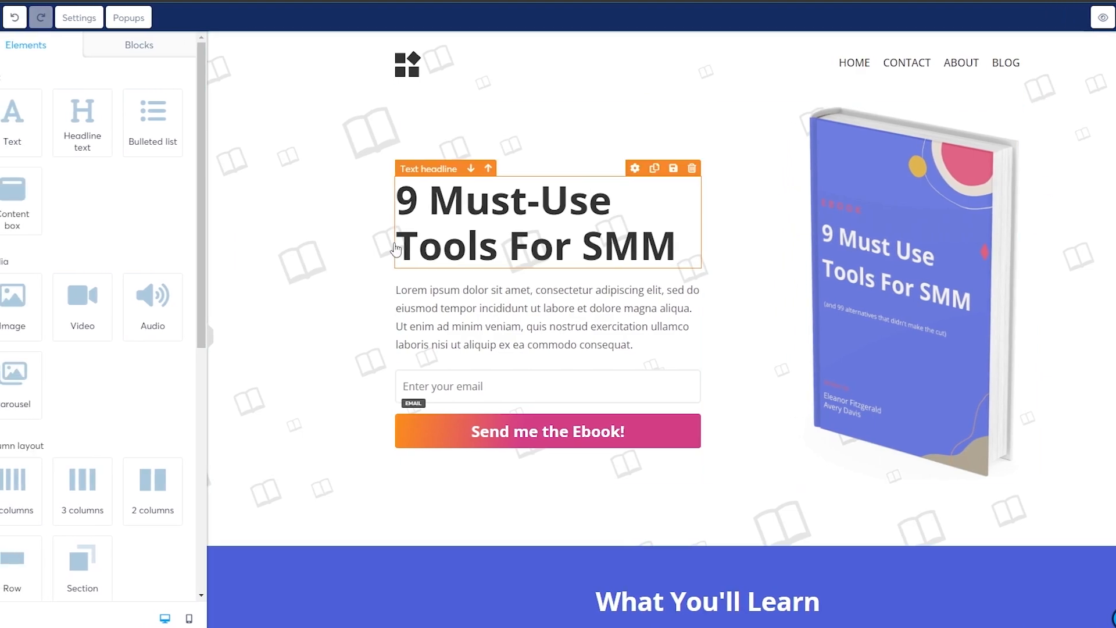
Review the squeeze page's editable sections from the ebook header through "What You'll Learn" and the video to the testimonials.
{"action": "scroll", "coordinate": [403, 402], "scroll_direction": "down", "scroll_amount": 5}
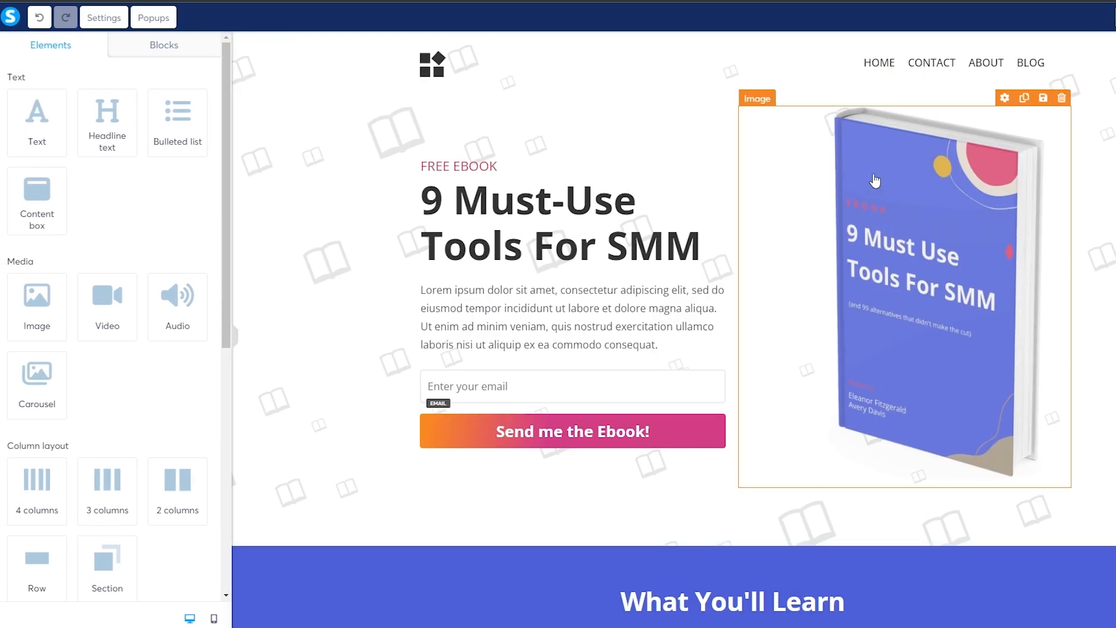
{"action": "scroll", "coordinate": [402, 402], "scroll_direction": "down", "scroll_amount": 6}
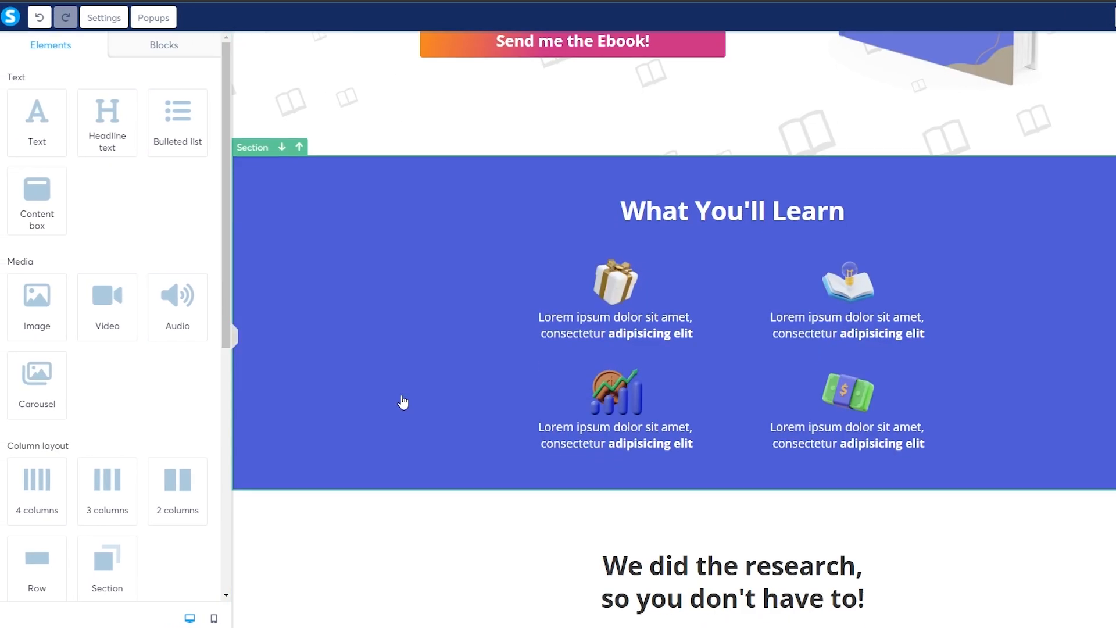
{"action": "scroll", "coordinate": [403, 402], "scroll_direction": "down", "scroll_amount": 1}
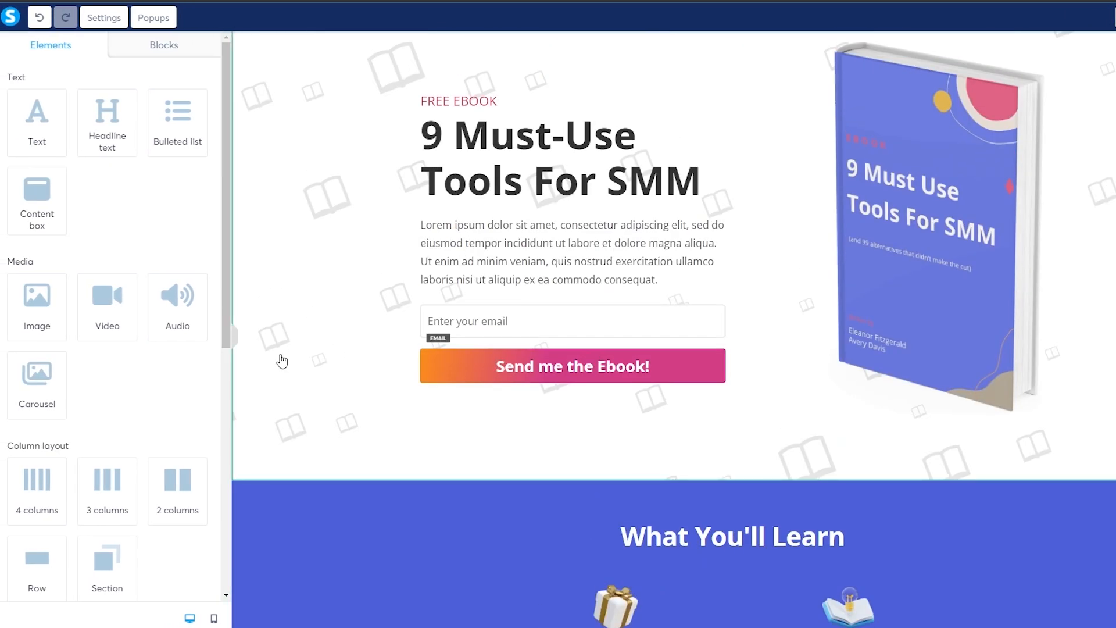
{"action": "scroll", "coordinate": [423, 414], "scroll_direction": "down", "scroll_amount": 1}
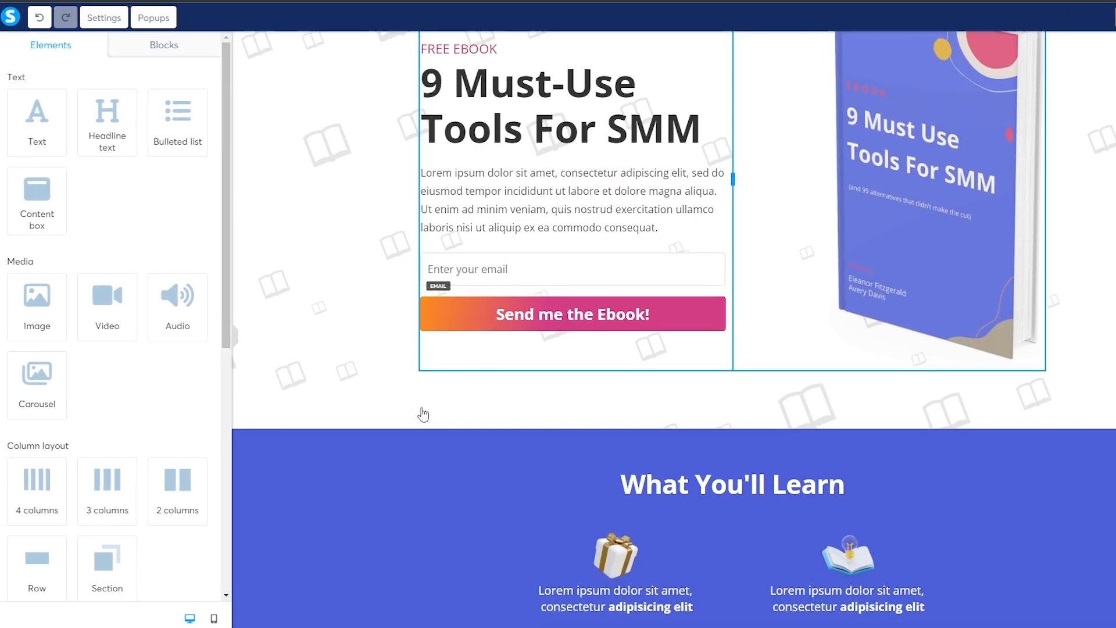
{"action": "scroll", "coordinate": [423, 413], "scroll_direction": "down", "scroll_amount": 3}
{"action": "scroll", "coordinate": [266, 424], "scroll_direction": "down", "scroll_amount": 3}
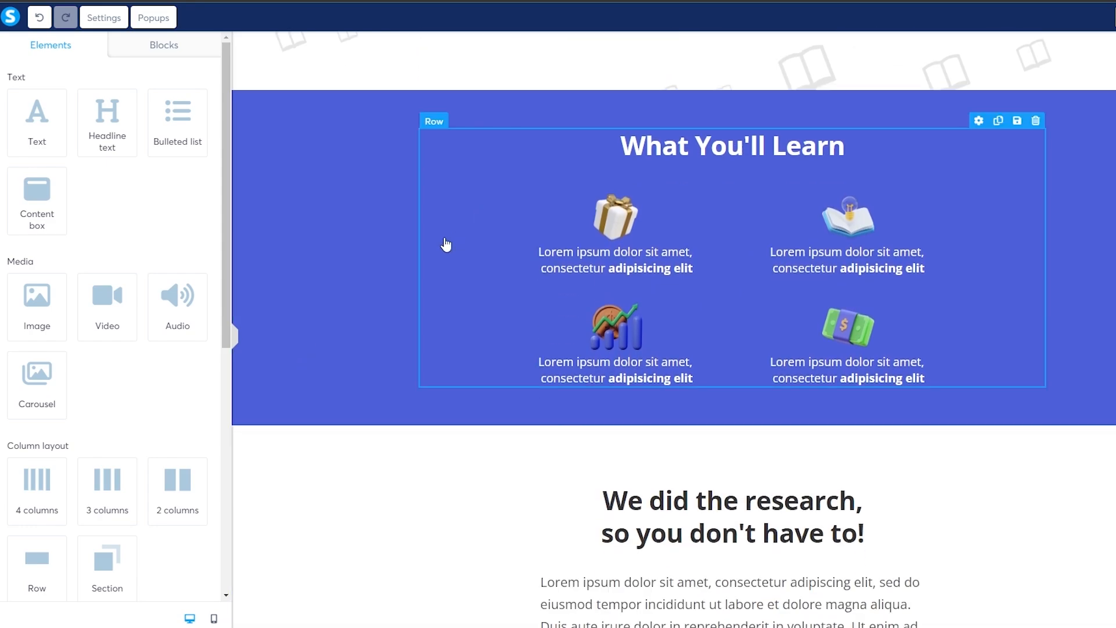
{"action": "scroll", "coordinate": [399, 246], "scroll_direction": "down", "scroll_amount": 7}
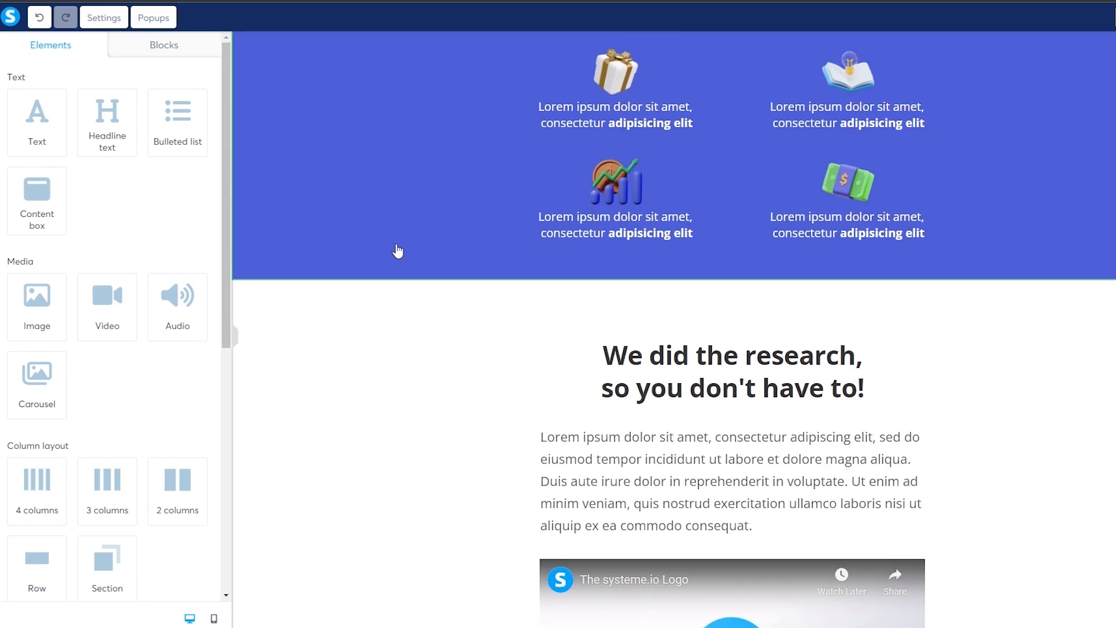
{"action": "scroll", "coordinate": [511, 420], "scroll_direction": "up", "scroll_amount": 10}
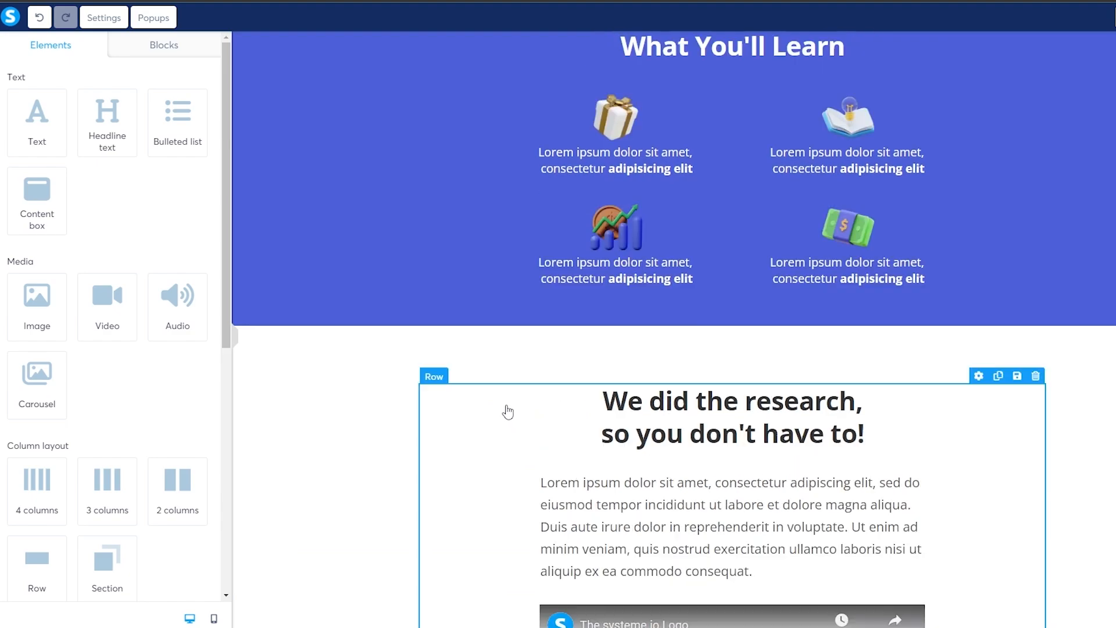
{"action": "scroll", "coordinate": [700, 281], "scroll_direction": "down", "scroll_amount": 5}
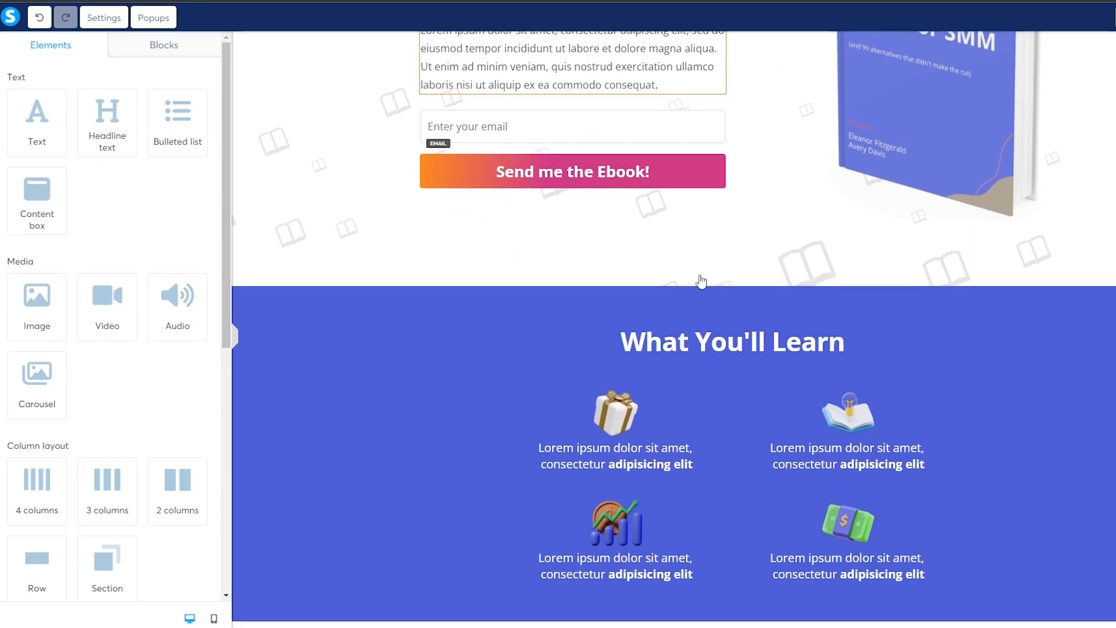
{"action": "scroll", "coordinate": [902, 261], "scroll_direction": "down", "scroll_amount": 5}
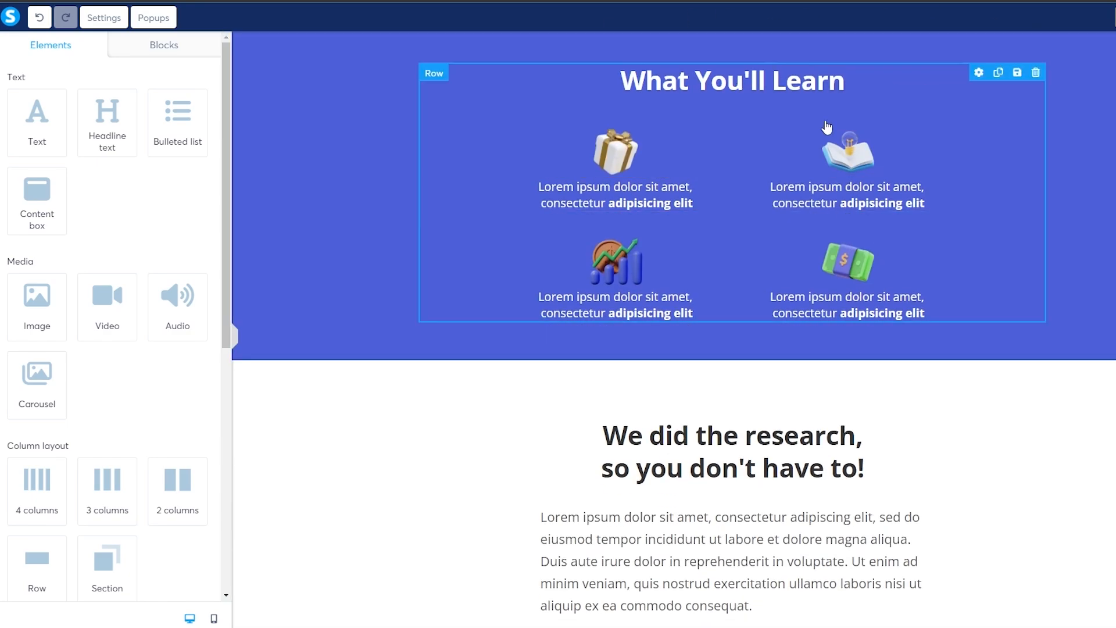
{"action": "scroll", "coordinate": [825, 128], "scroll_direction": "down", "scroll_amount": 7}
{"action": "scroll", "coordinate": [774, 186], "scroll_direction": "down", "scroll_amount": 5}
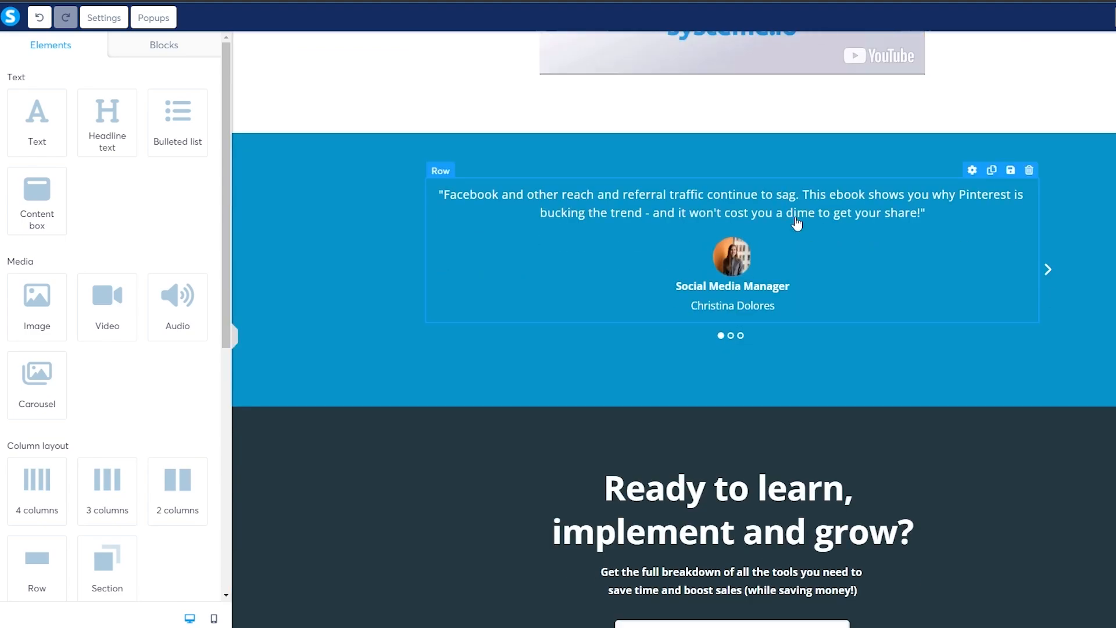
Delete the blue testimonial carousel section between the video and the "Ready to learn, implement and grow?" section.
{"action": "left_click", "coordinate": [281, 254]}
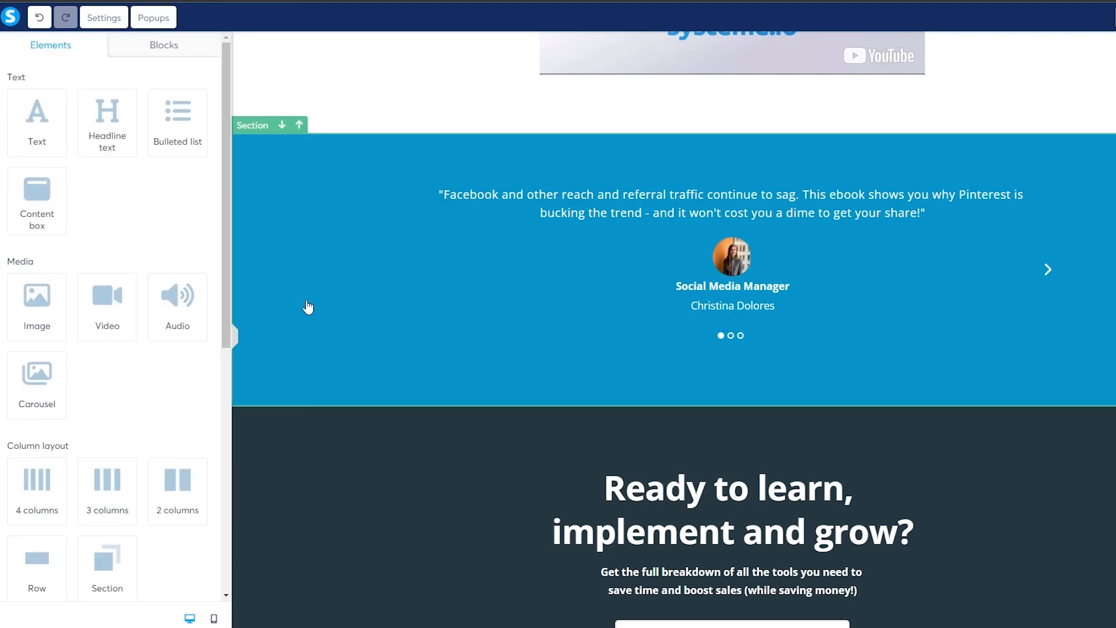
{"action": "left_click", "coordinate": [307, 301]}
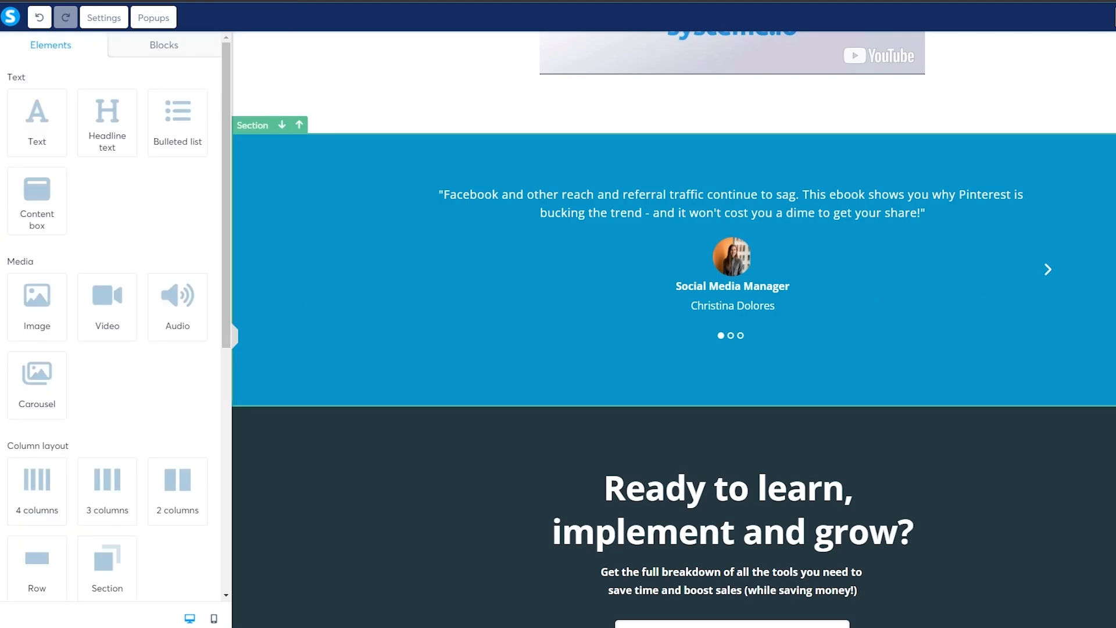
{"action": "left_click", "coordinate": [1115, 125]}
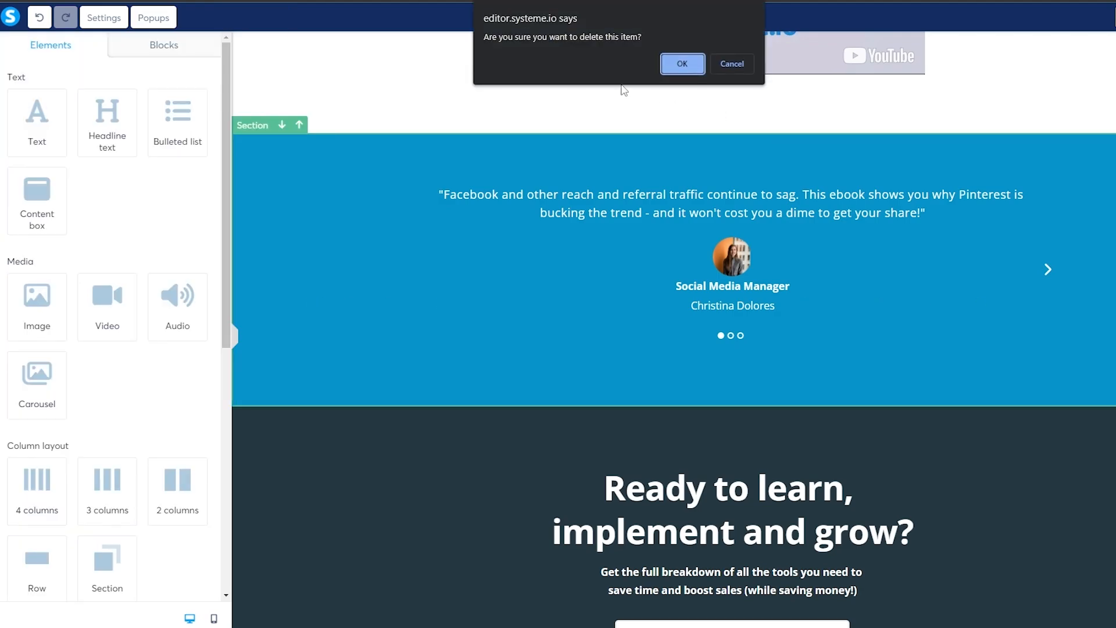
{"action": "left_click", "coordinate": [682, 63]}
{"action": "scroll", "coordinate": [490, 296], "scroll_direction": "down", "scroll_amount": 1}
{"action": "scroll", "coordinate": [490, 297], "scroll_direction": "up", "scroll_amount": 6}
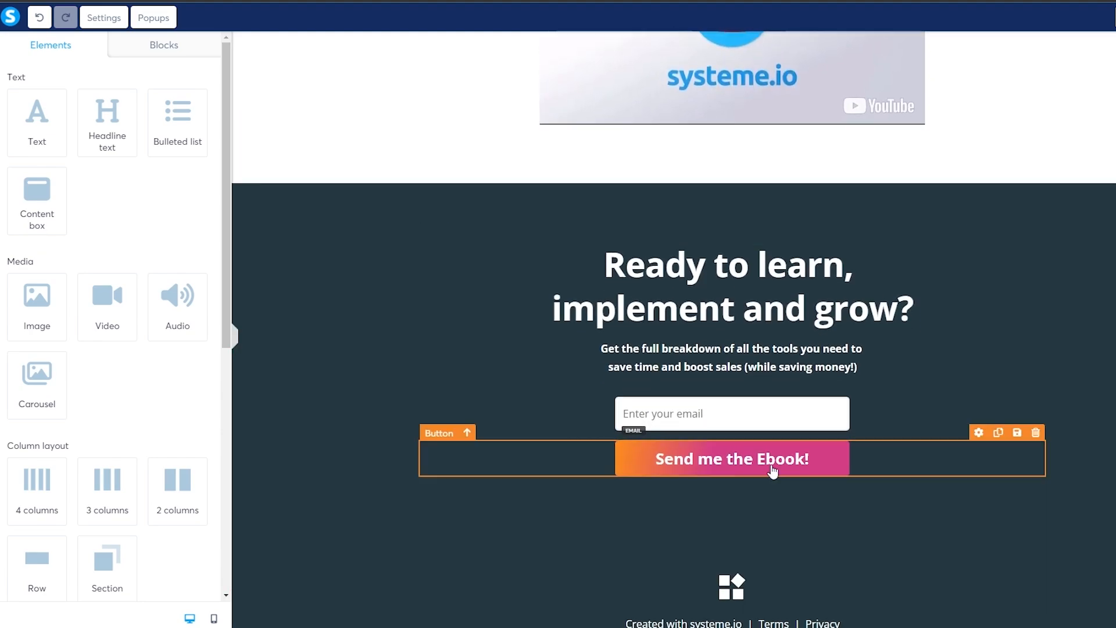
Review the remaining page sections and examine the ebook header section's margin, colour and background image settings.
{"action": "scroll", "coordinate": [901, 326], "scroll_direction": "up", "scroll_amount": 3}
{"action": "scroll", "coordinate": [1016, 451], "scroll_direction": "down", "scroll_amount": 3}
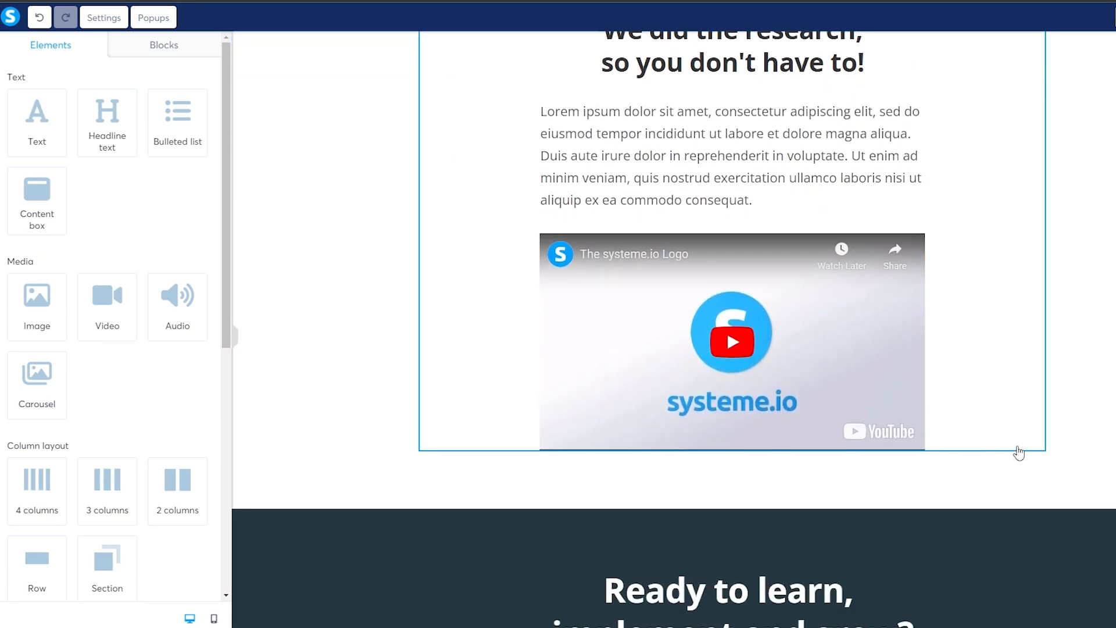
{"action": "scroll", "coordinate": [663, 391], "scroll_direction": "up", "scroll_amount": 5}
{"action": "scroll", "coordinate": [662, 382], "scroll_direction": "down", "scroll_amount": 3}
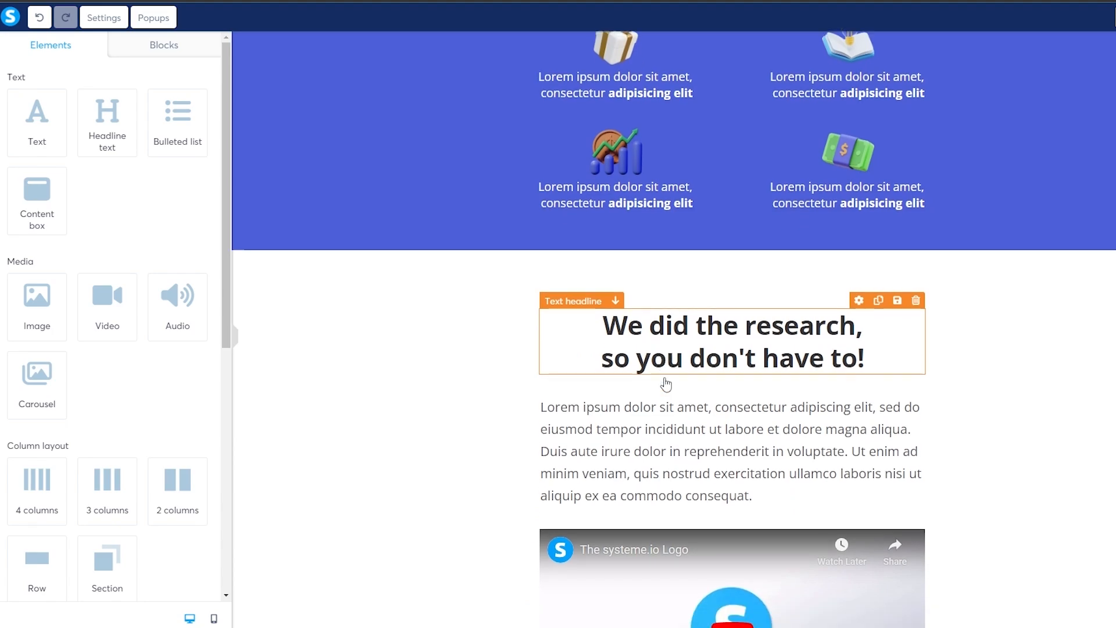
{"action": "scroll", "coordinate": [661, 461], "scroll_direction": "up", "scroll_amount": 10}
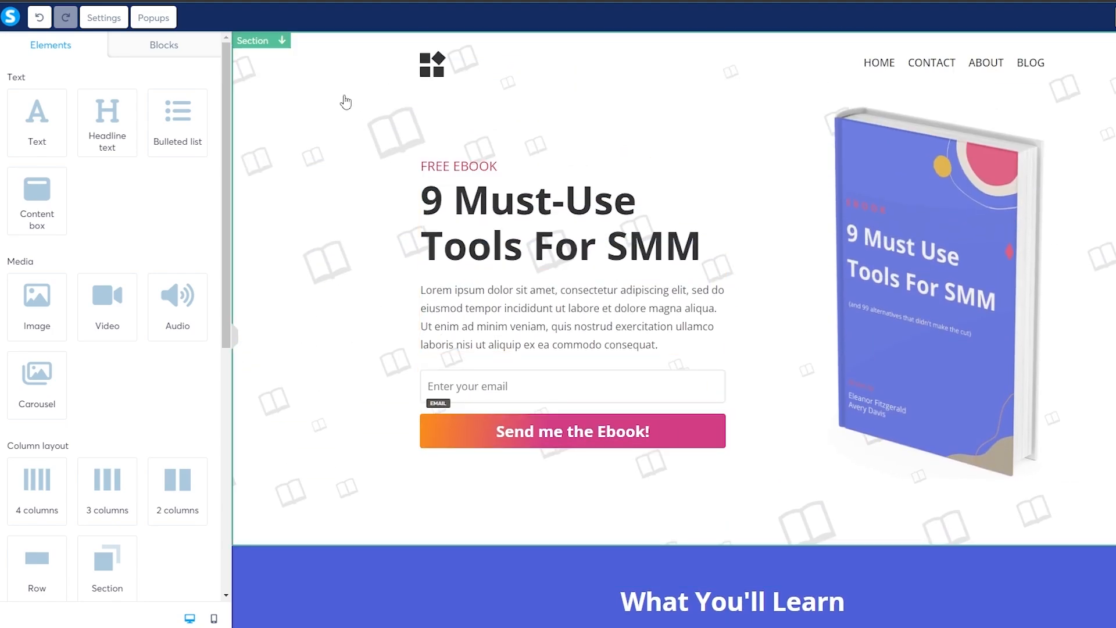
{"action": "left_click", "coordinate": [345, 103]}
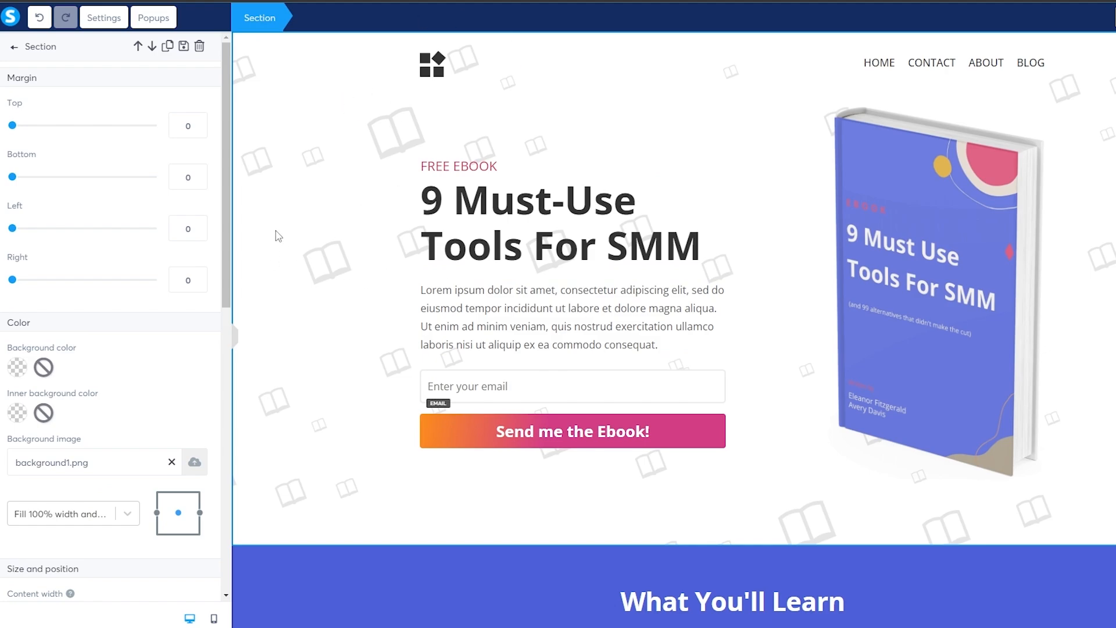
{"action": "scroll", "coordinate": [79, 389], "scroll_direction": "down", "scroll_amount": 2}
{"action": "scroll", "coordinate": [120, 384], "scroll_direction": "up", "scroll_amount": 1}
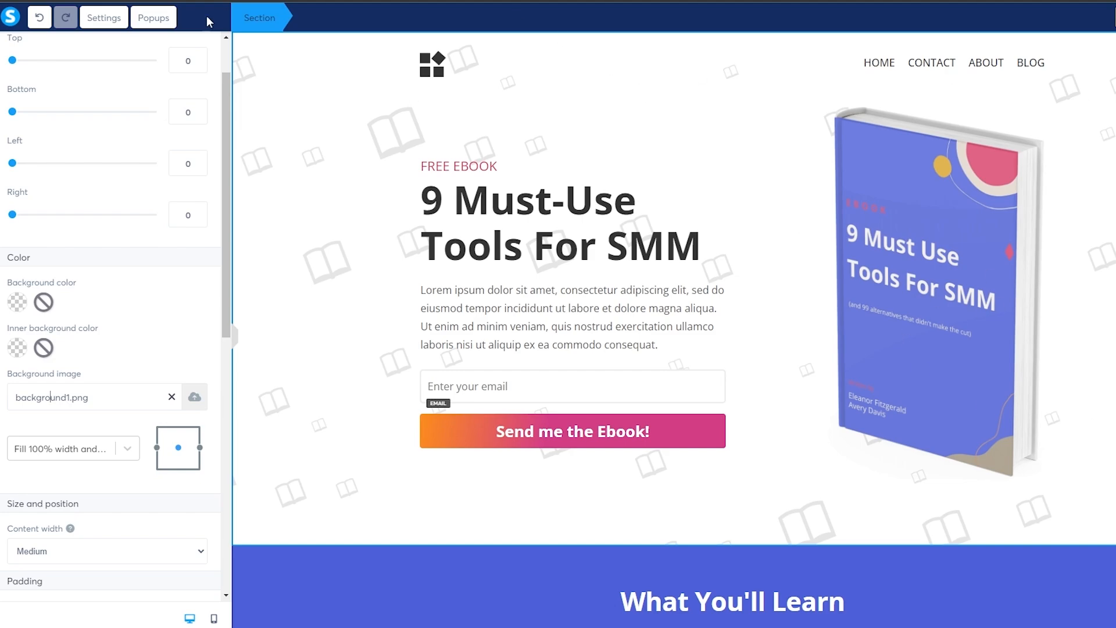
{"action": "left_click", "coordinate": [415, 216]}
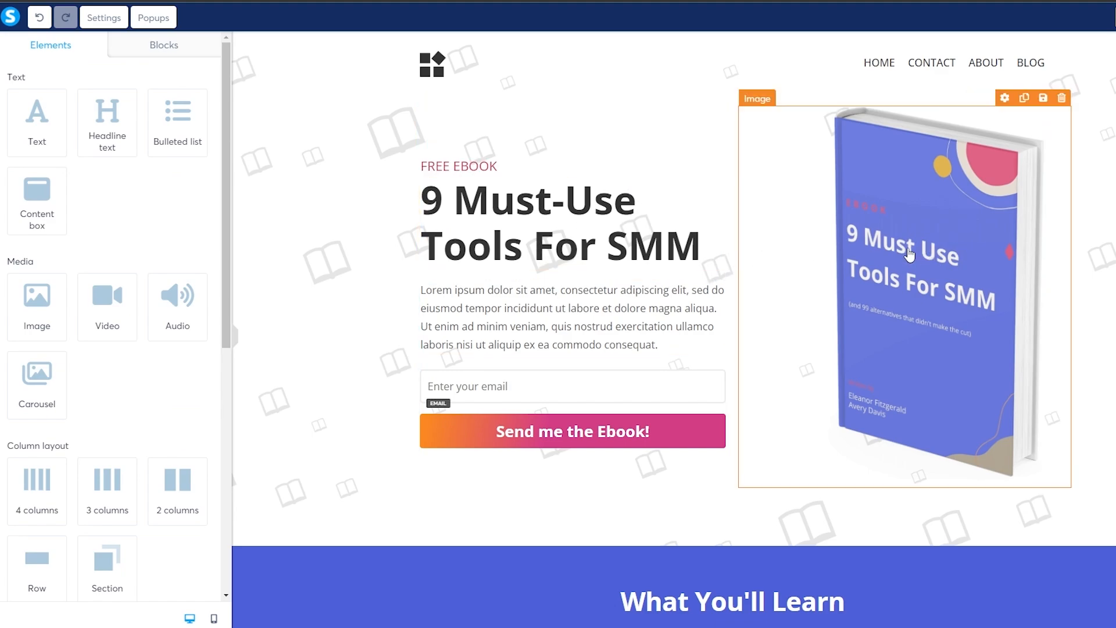
{"action": "left_click_drag", "start_coordinate": [904, 255], "coordinate": [943, 256]}
{"action": "left_click", "coordinate": [925, 318]}
{"action": "left_click", "coordinate": [924, 315]}
{"action": "left_click", "coordinate": [924, 315]}
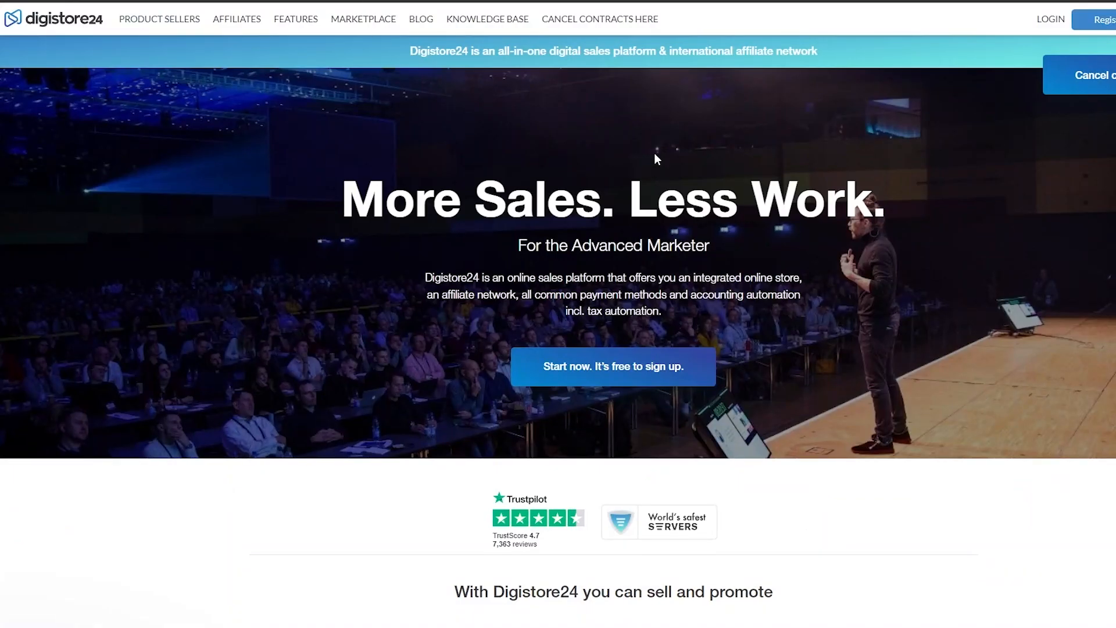
Browse the Digistore24 homepage, open its marketplace, and open the affiliate page of the Tube Mastery and Monetization product.
{"action": "scroll", "coordinate": [718, 301], "scroll_direction": "down", "scroll_amount": 10}
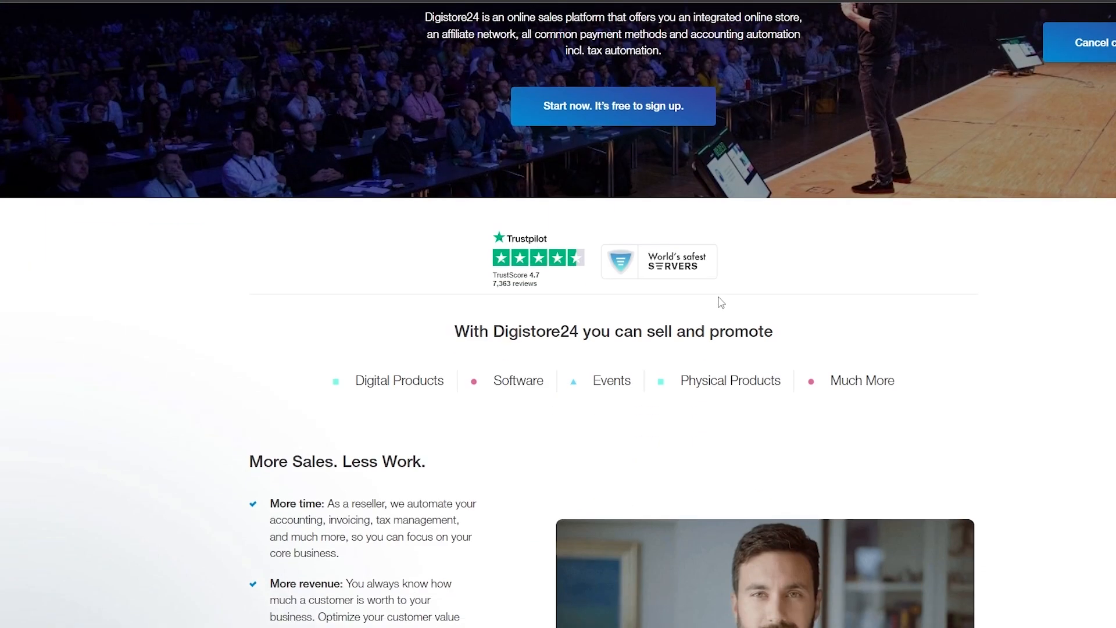
{"action": "scroll", "coordinate": [959, 244], "scroll_direction": "down", "scroll_amount": 8}
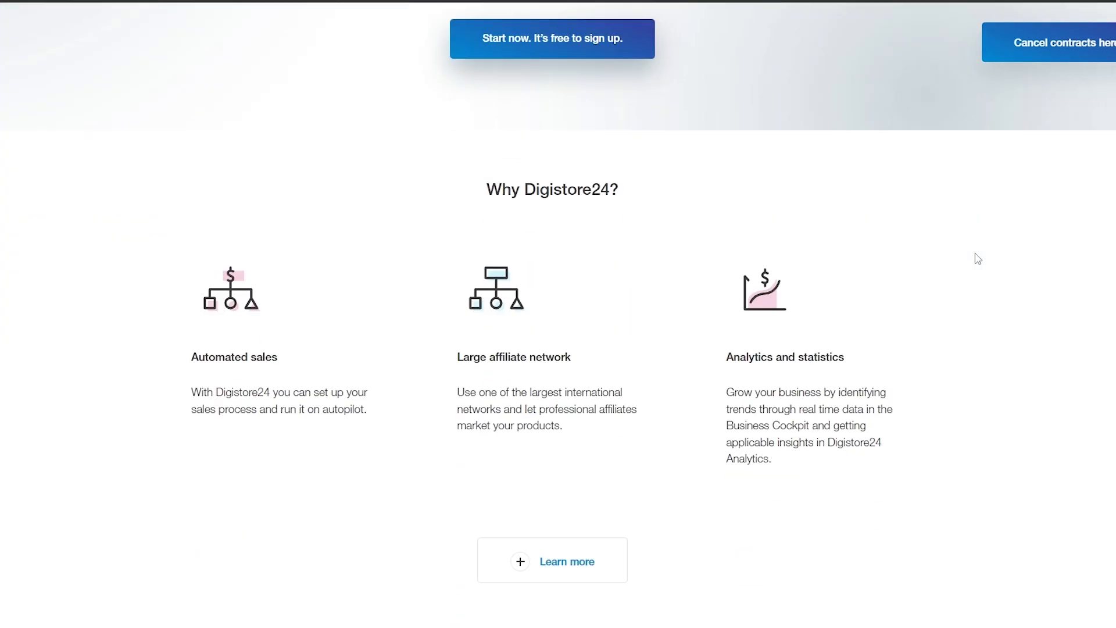
{"action": "scroll", "coordinate": [930, 291], "scroll_direction": "up", "scroll_amount": 20}
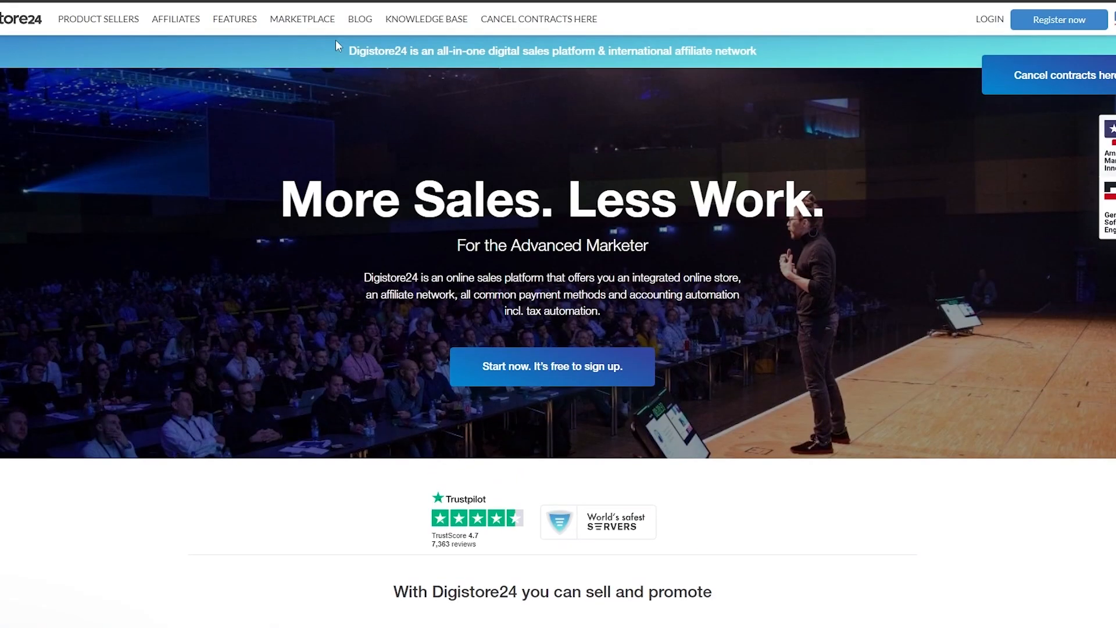
{"action": "left_click", "coordinate": [282, 21]}
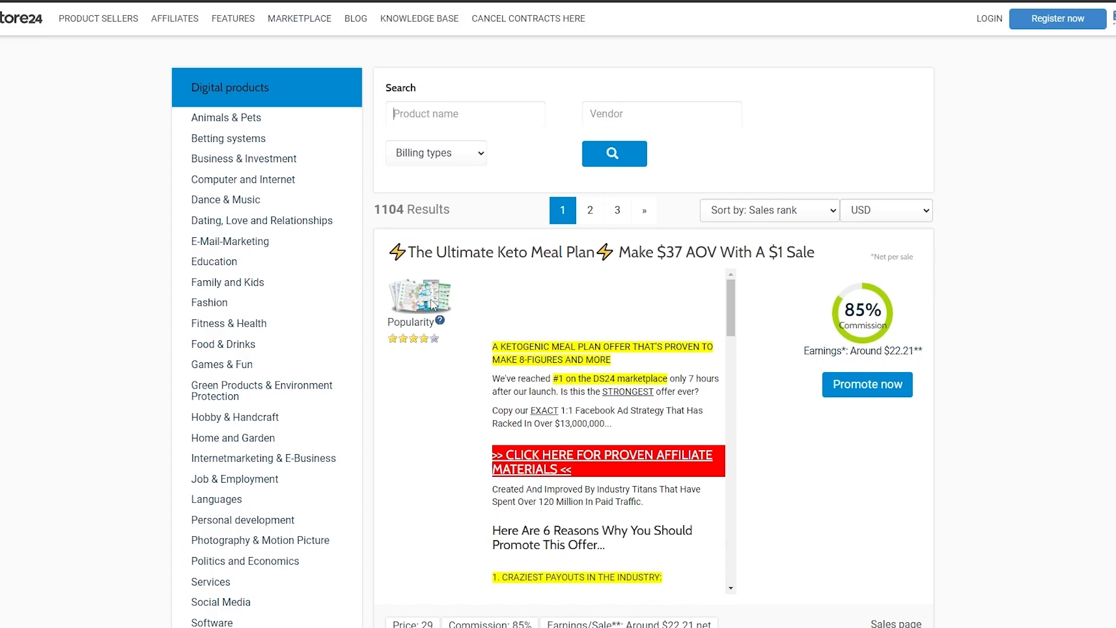
{"action": "scroll", "coordinate": [433, 304], "scroll_direction": "down", "scroll_amount": 10}
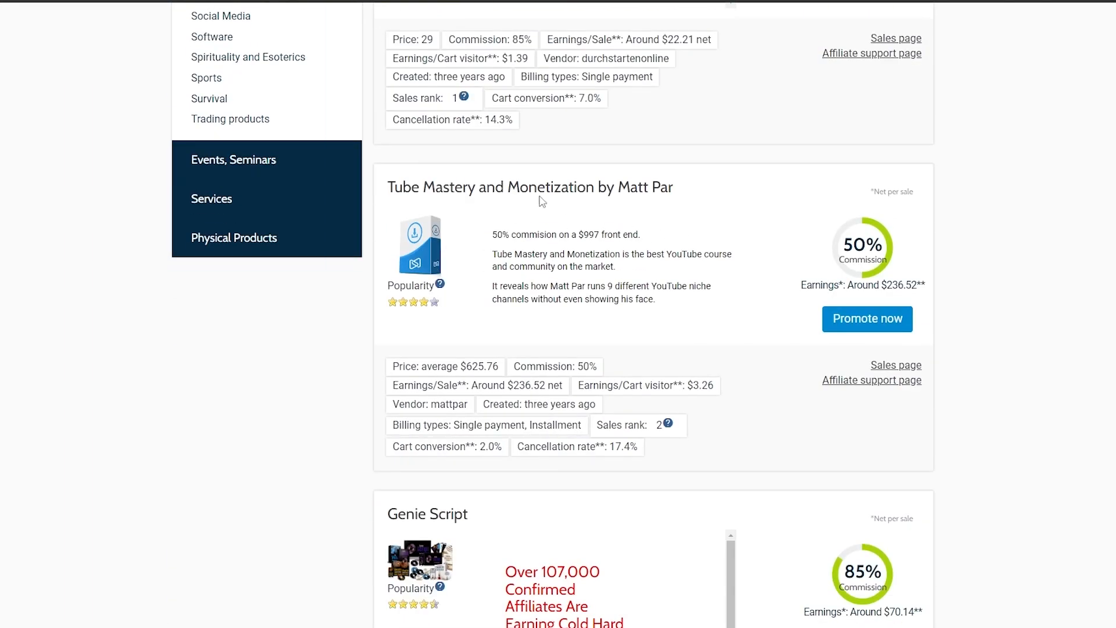
{"action": "left_click", "coordinate": [846, 329]}
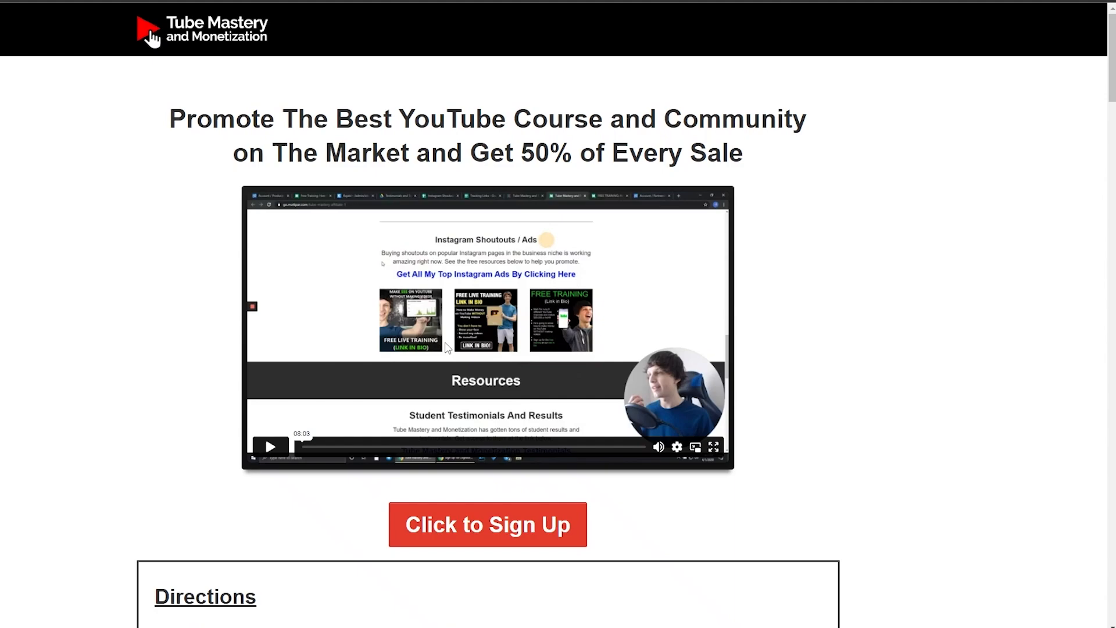
Read the Tube Mastery affiliate page's sign-up directions and the recommendation about promoting the webinar link.
{"action": "scroll", "coordinate": [343, 193], "scroll_direction": "down", "scroll_amount": 5}
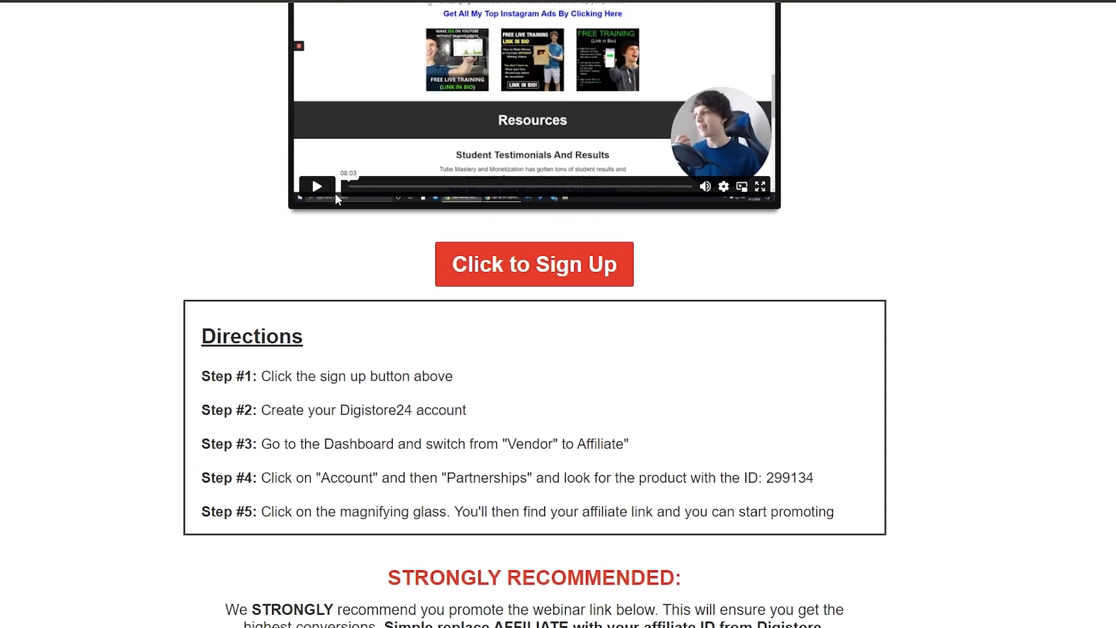
{"action": "scroll", "coordinate": [353, 193], "scroll_direction": "down", "scroll_amount": 2}
{"action": "scroll", "coordinate": [356, 200], "scroll_direction": "up", "scroll_amount": 7}
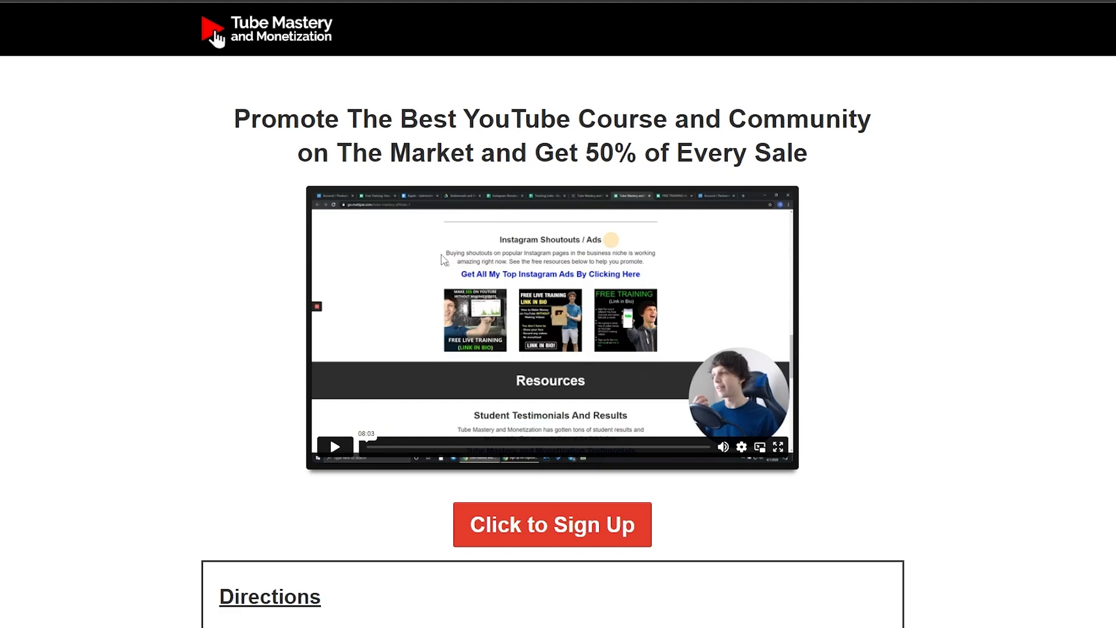
{"action": "scroll", "coordinate": [448, 257], "scroll_direction": "down", "scroll_amount": 5}
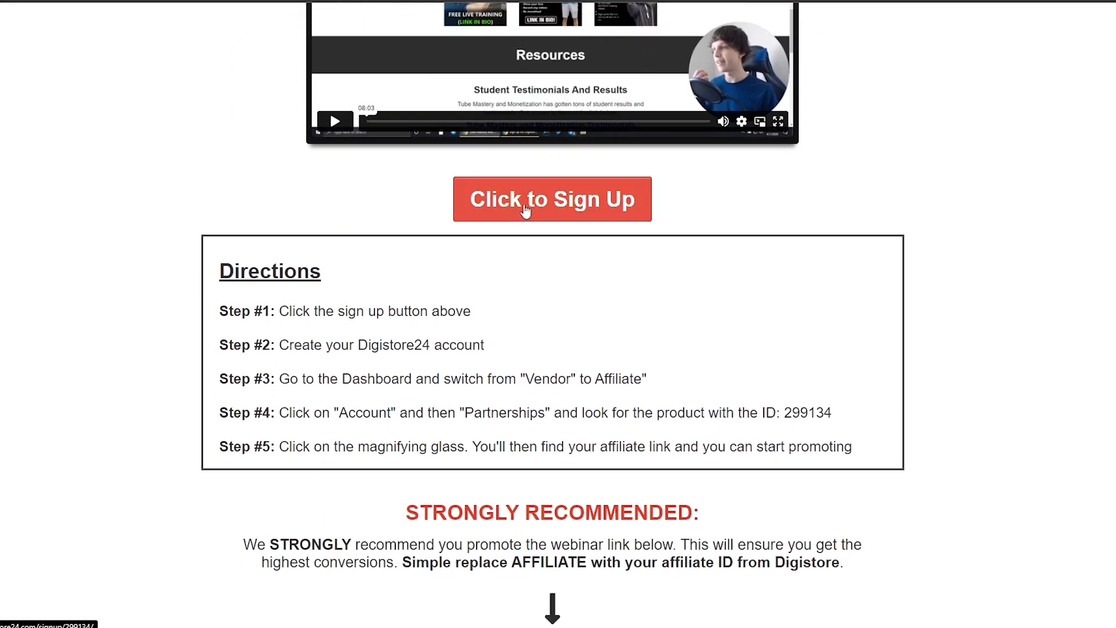
{"action": "scroll", "coordinate": [258, 195], "scroll_direction": "down", "scroll_amount": 2}
{"action": "scroll", "coordinate": [250, 169], "scroll_direction": "down", "scroll_amount": 4}
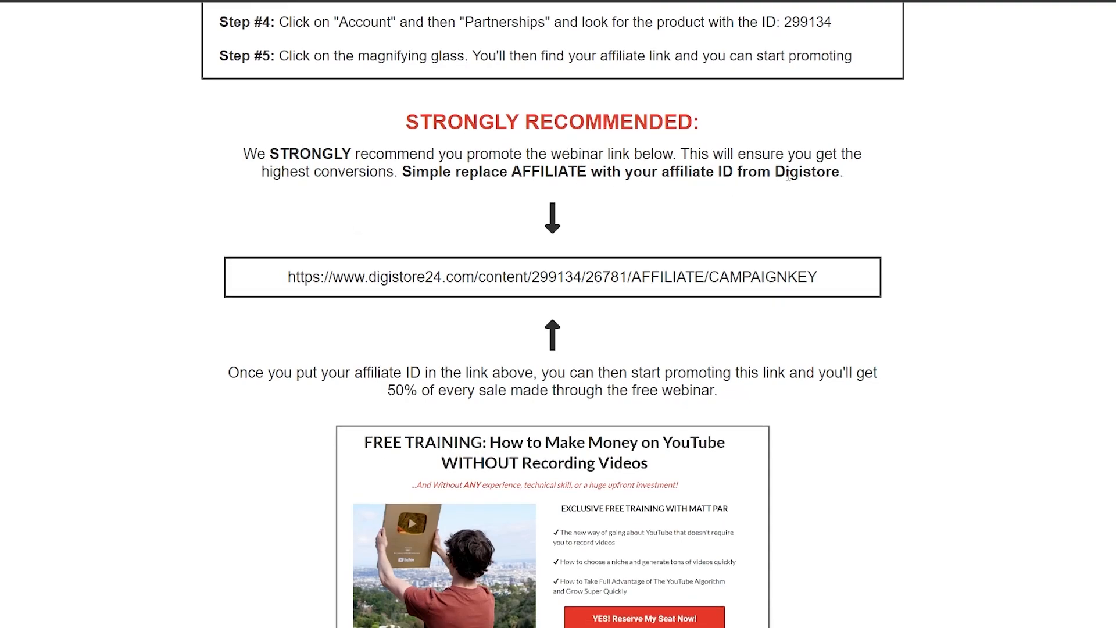
Examine the webinar affiliate link and highlight the sentence about the commission on sales made through the free webinar.
{"action": "left_click_drag", "start_coordinate": [286, 278], "coordinate": [822, 293]}
{"action": "left_click", "coordinate": [892, 305]}
{"action": "scroll", "coordinate": [874, 311], "scroll_direction": "down", "scroll_amount": 3}
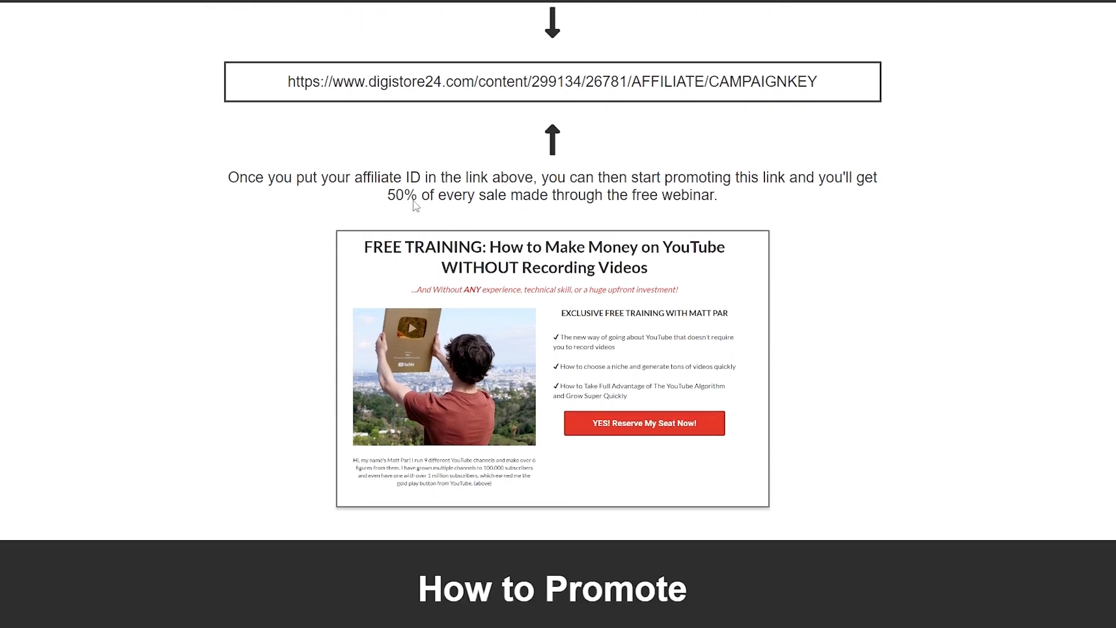
{"action": "left_click_drag", "start_coordinate": [385, 200], "coordinate": [583, 208]}
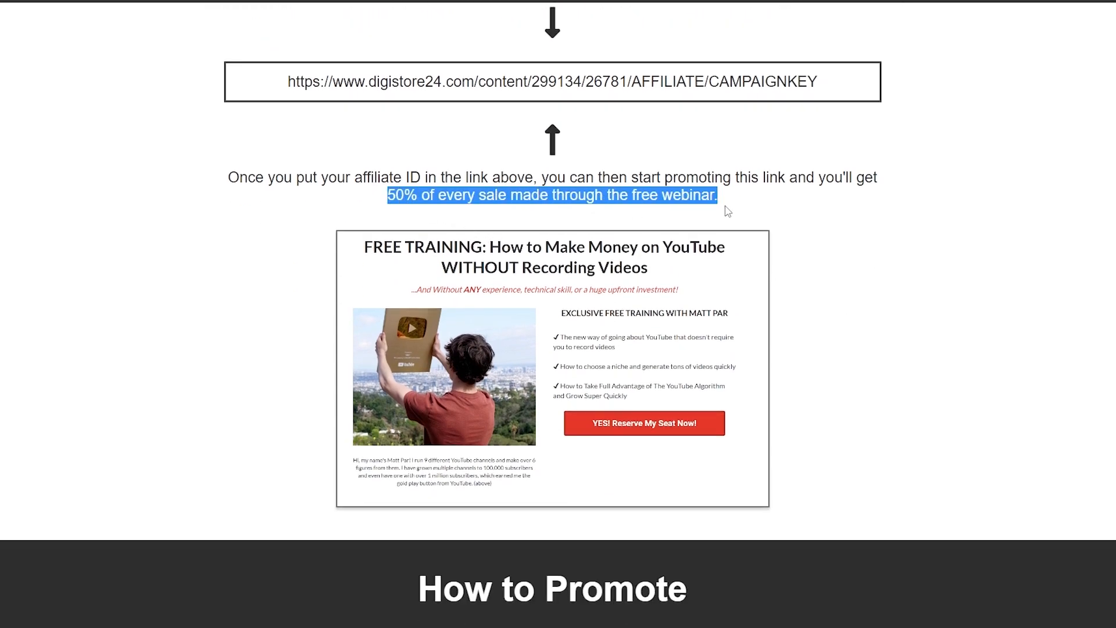
{"action": "left_click_drag", "start_coordinate": [382, 199], "coordinate": [419, 202]}
{"action": "left_click", "coordinate": [985, 181]}
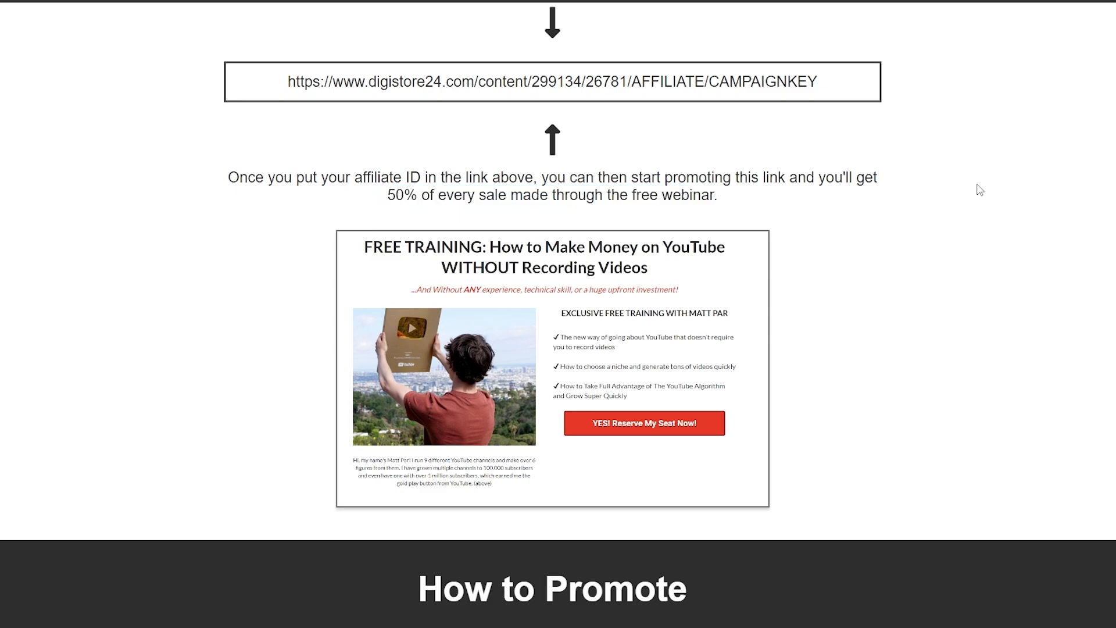
Review the How to Promote section, covering free YouTube traffic and Instagram shoutouts and ads.
{"action": "scroll", "coordinate": [959, 198], "scroll_direction": "down", "scroll_amount": 8}
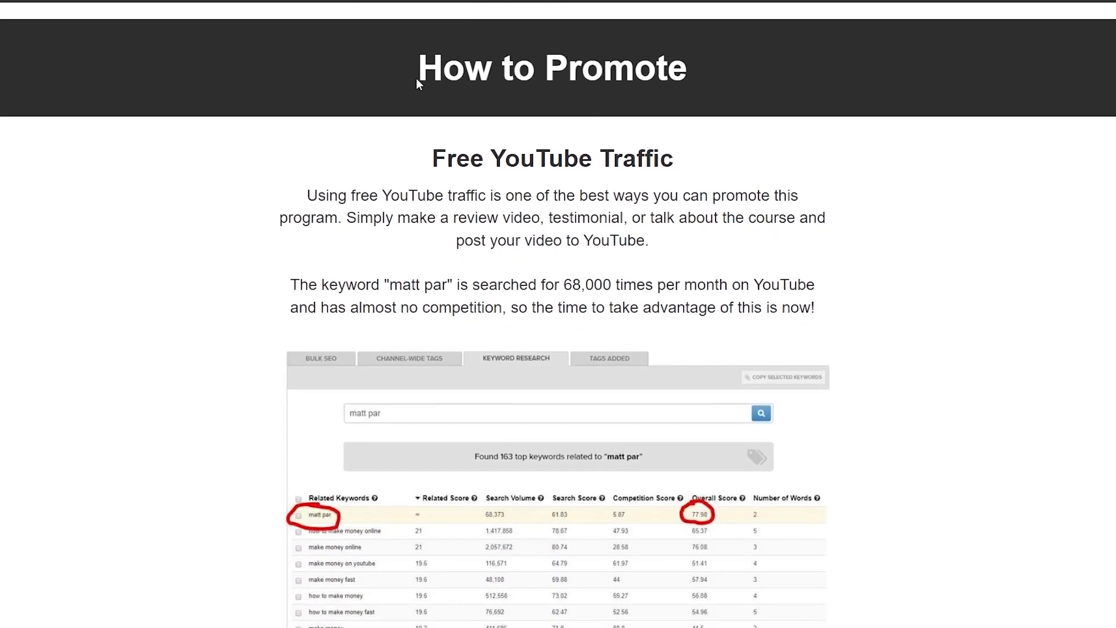
{"action": "scroll", "coordinate": [421, 80], "scroll_direction": "down", "scroll_amount": 2}
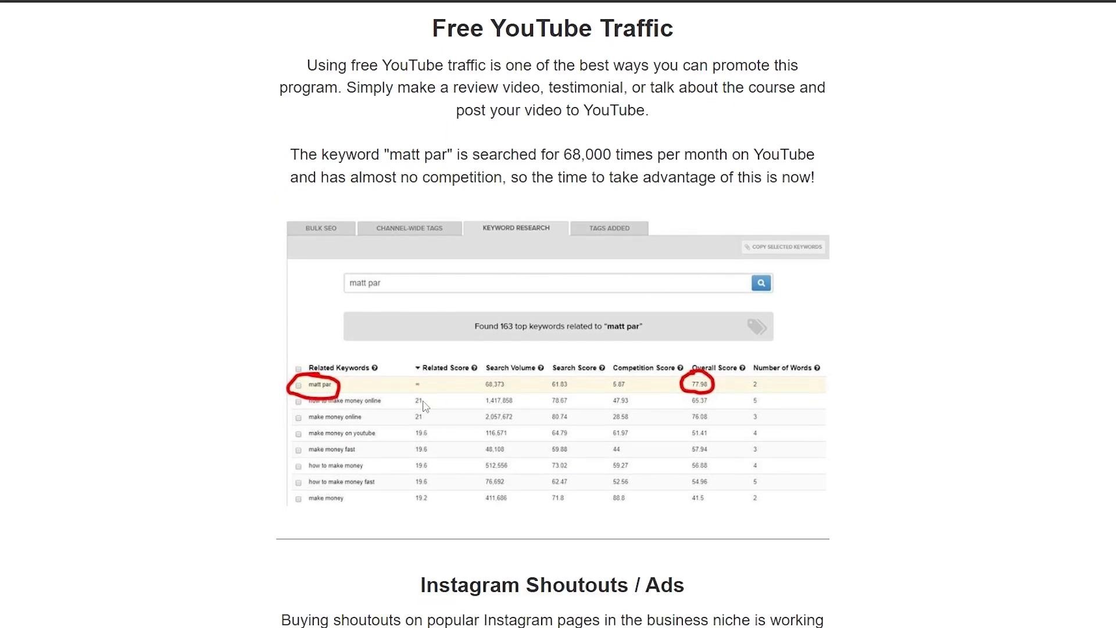
{"action": "scroll", "coordinate": [423, 405], "scroll_direction": "down", "scroll_amount": 7}
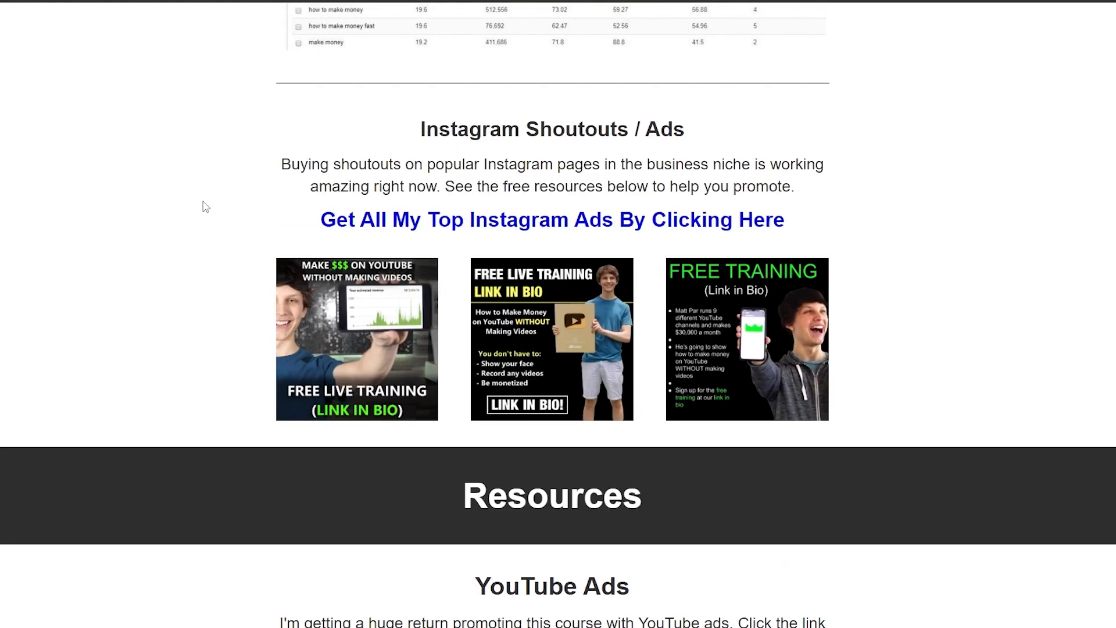
Copy the Digistore24 webinar link under the STRONGLY RECOMMENDED note and return to the start of the affiliate page.
{"action": "scroll", "coordinate": [209, 195], "scroll_direction": "up", "scroll_amount": 20}
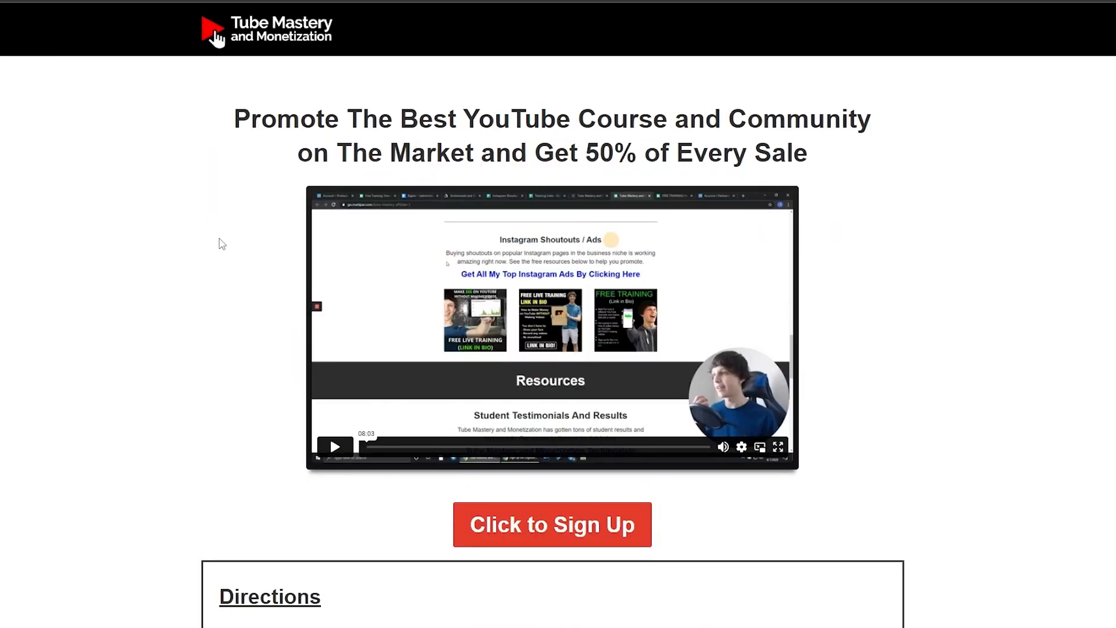
{"action": "scroll", "coordinate": [219, 242], "scroll_direction": "down", "scroll_amount": 5}
{"action": "scroll", "coordinate": [226, 239], "scroll_direction": "down", "scroll_amount": 6}
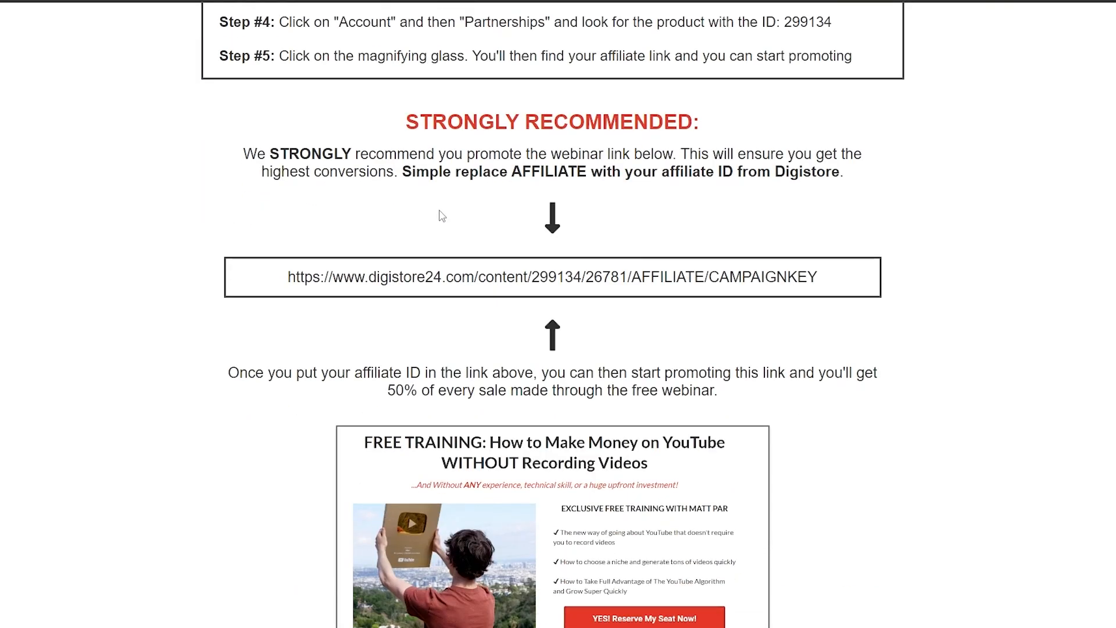
{"action": "triple_click", "coordinate": [486, 277]}
{"action": "right_click", "coordinate": [486, 277]}
{"action": "left_click", "coordinate": [497, 291]}
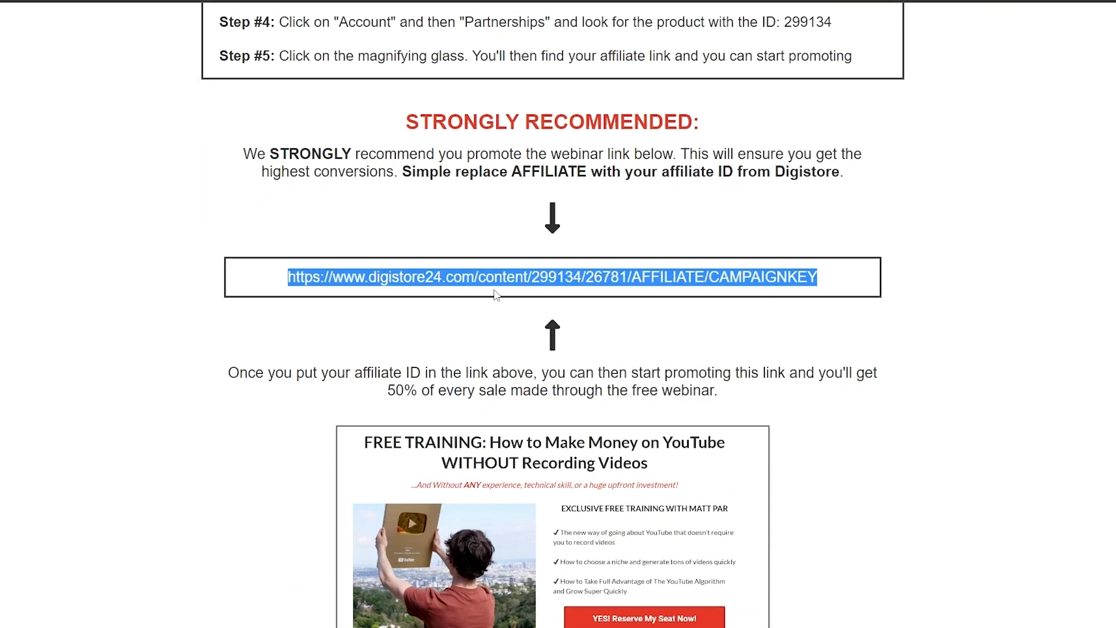
{"action": "left_click", "coordinate": [677, 263]}
{"action": "scroll", "coordinate": [672, 257], "scroll_direction": "up", "scroll_amount": 3}
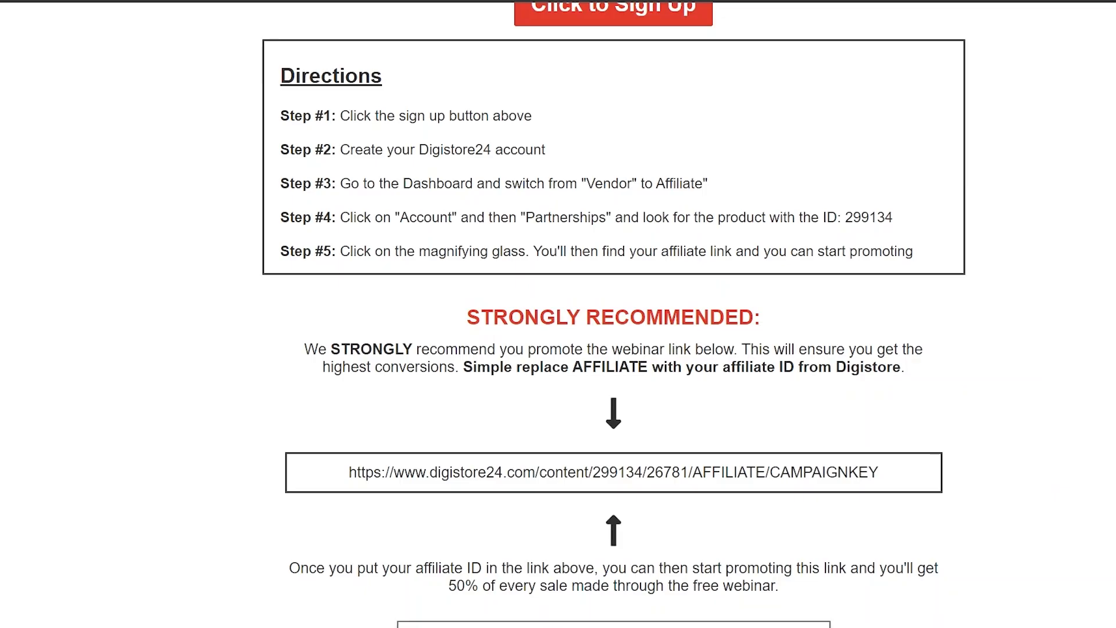
{"action": "scroll", "coordinate": [754, 292], "scroll_direction": "up", "scroll_amount": 10}
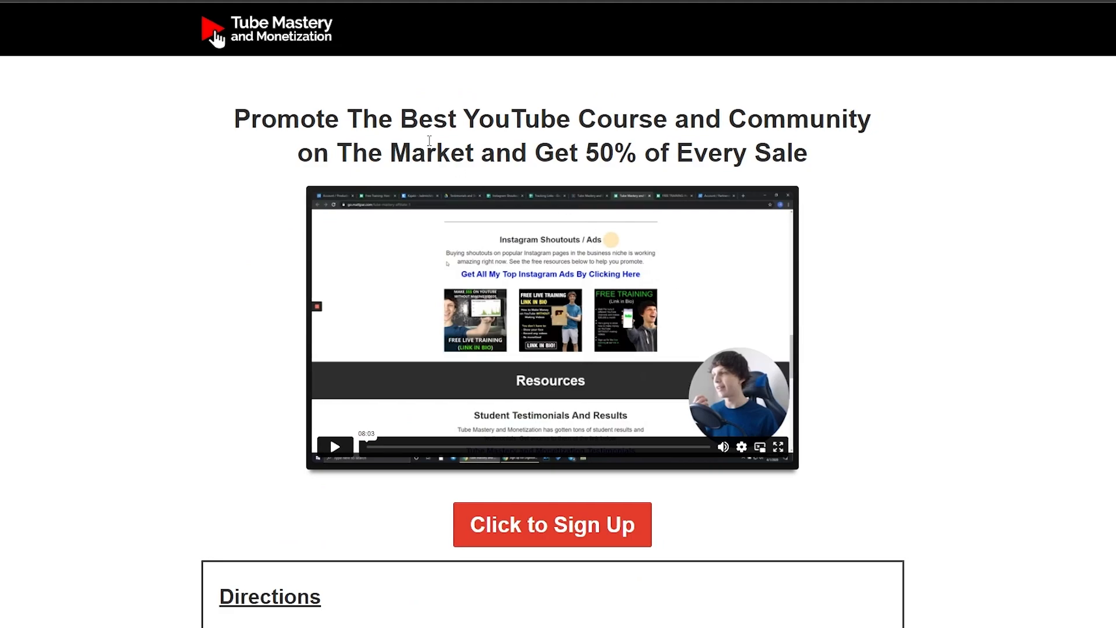
{"action": "scroll", "coordinate": [820, 94], "scroll_direction": "down", "scroll_amount": 3}
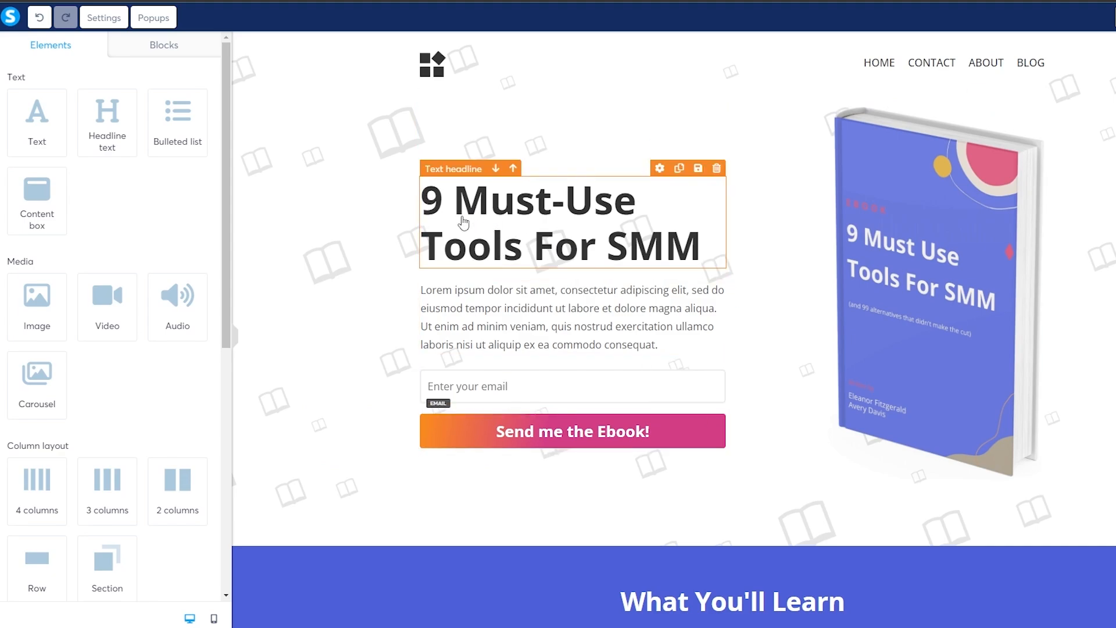
Replace the squeeze page headline in the systeme.io editor with "HOW I RUN 12+ PROFITABLE YOUTUBE CHANNELS AND MAKE 7 FIGURES FROM THEM".
{"action": "left_click", "coordinate": [640, 182]}
{"action": "left_click", "coordinate": [682, 258]}
{"action": "key", "text": "ctrl+a"}
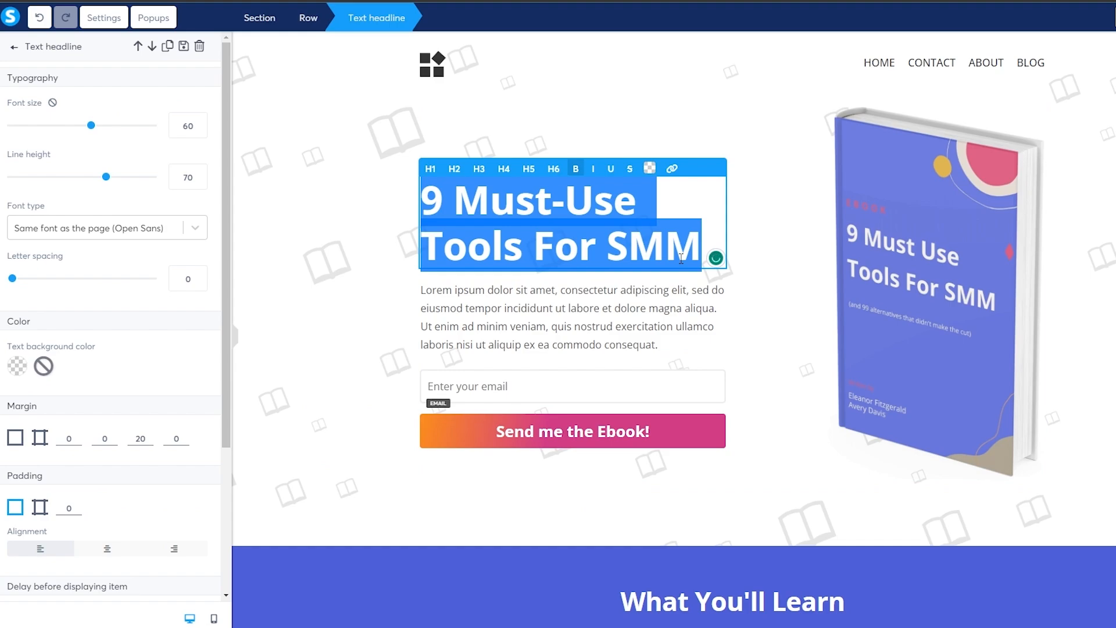
{"action": "key", "text": "ctrl+v"}
{"action": "left_click", "coordinate": [749, 222]}
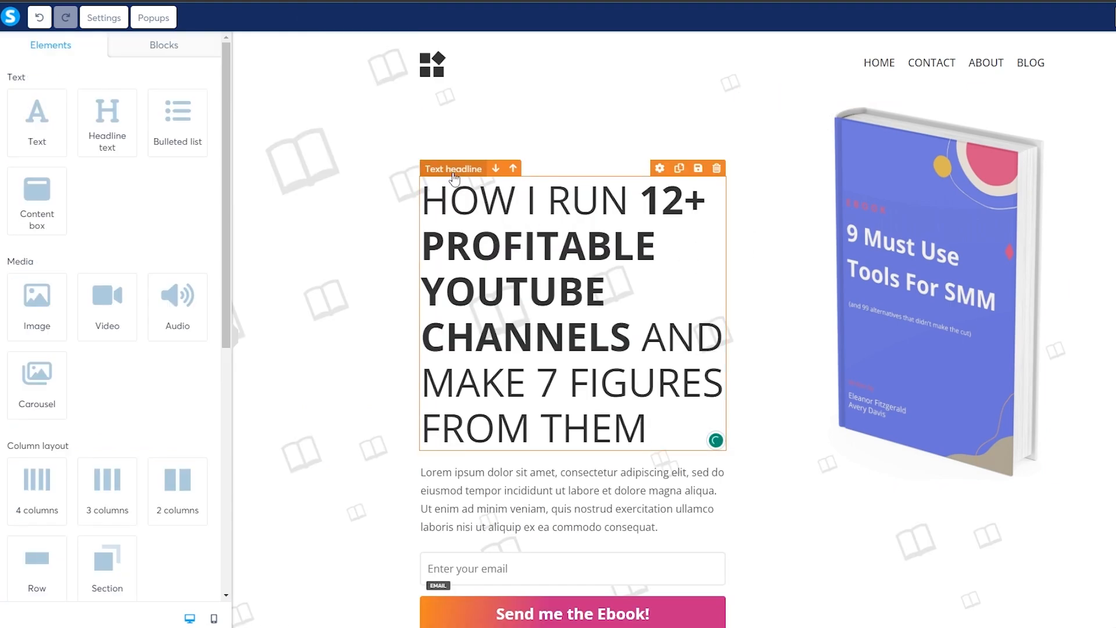
Delete the "FREE EBOOK" text element above the squeeze page headline.
{"action": "left_click", "coordinate": [694, 174]}
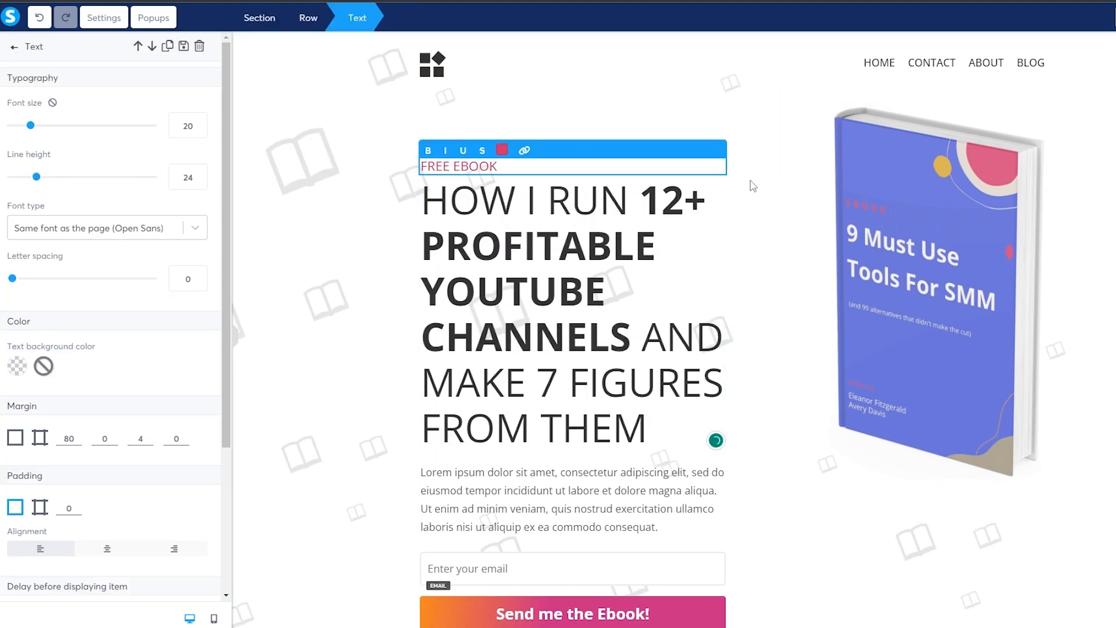
{"action": "key", "text": "Delete"}
{"action": "key", "text": "Delete"}
{"action": "left_click", "coordinate": [555, 112]}
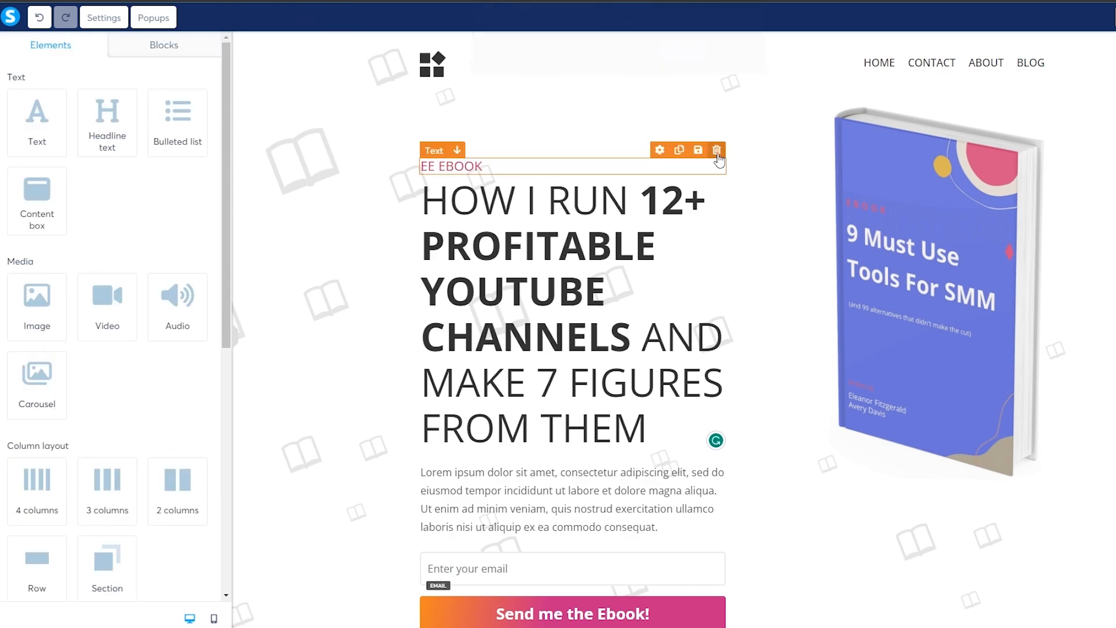
{"action": "left_click", "coordinate": [717, 150]}
{"action": "left_click", "coordinate": [681, 65]}
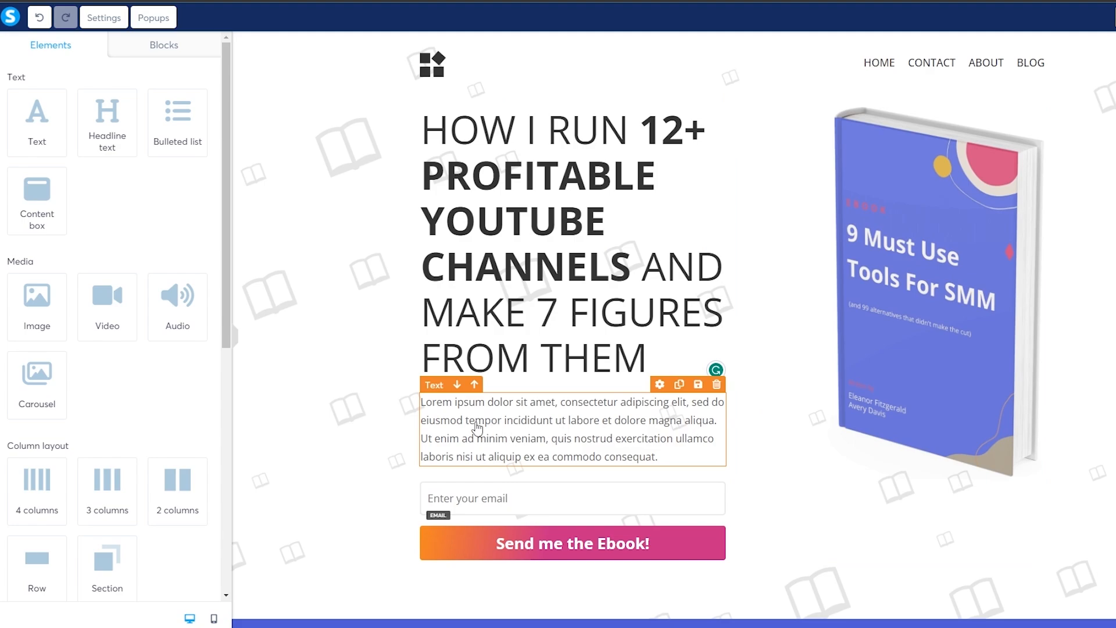
Examine the "Send me the Ebook!" button's settings, including its action, redirect, colours, padding, rounded corners, shadow and border.
{"action": "scroll", "coordinate": [567, 442], "scroll_direction": "down", "scroll_amount": 1}
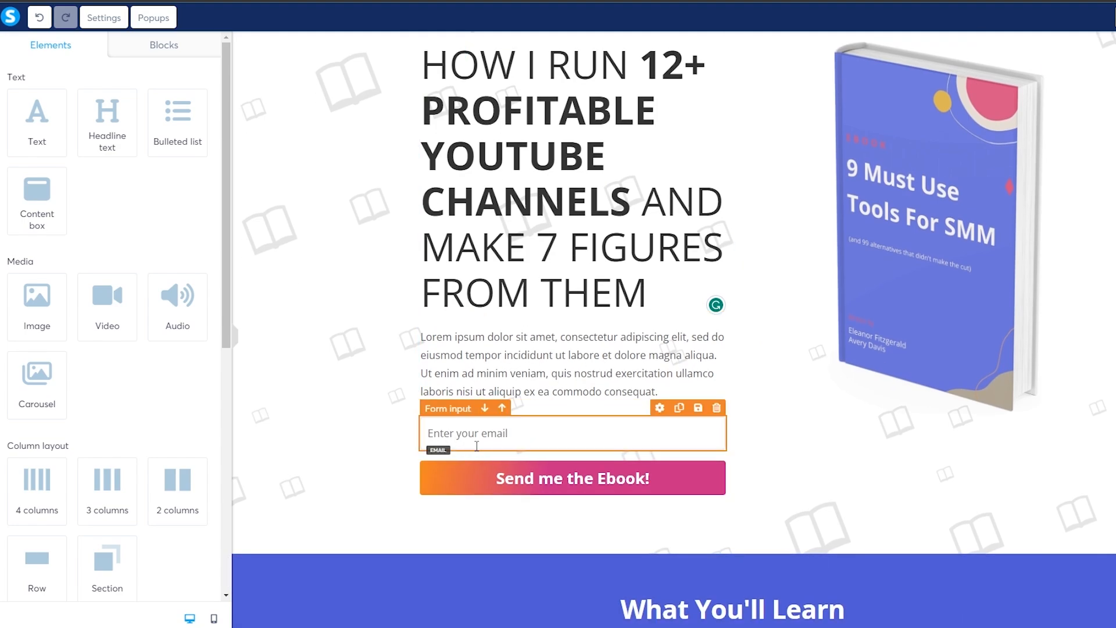
{"action": "left_click", "coordinate": [547, 483]}
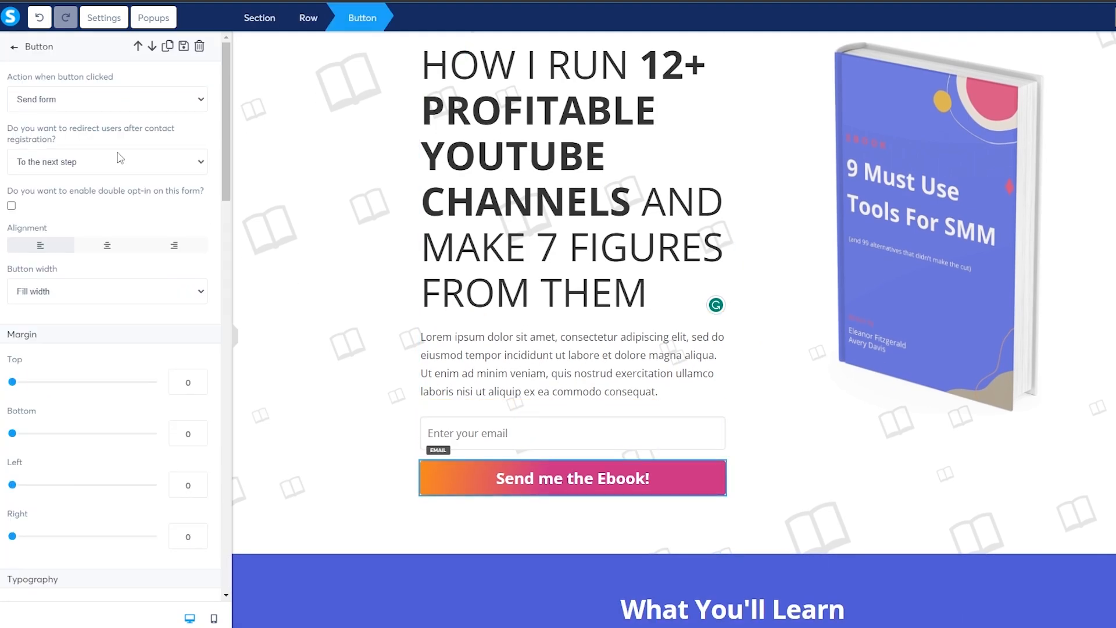
{"action": "scroll", "coordinate": [135, 437], "scroll_direction": "down", "scroll_amount": 2}
{"action": "left_click", "coordinate": [527, 478]}
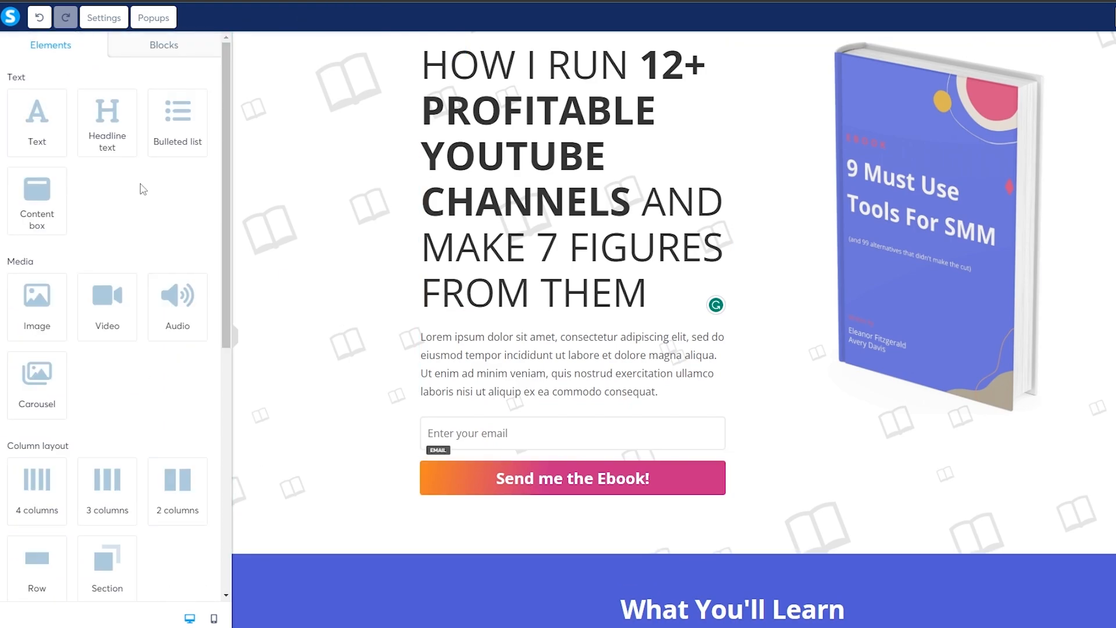
{"action": "left_click", "coordinate": [659, 454]}
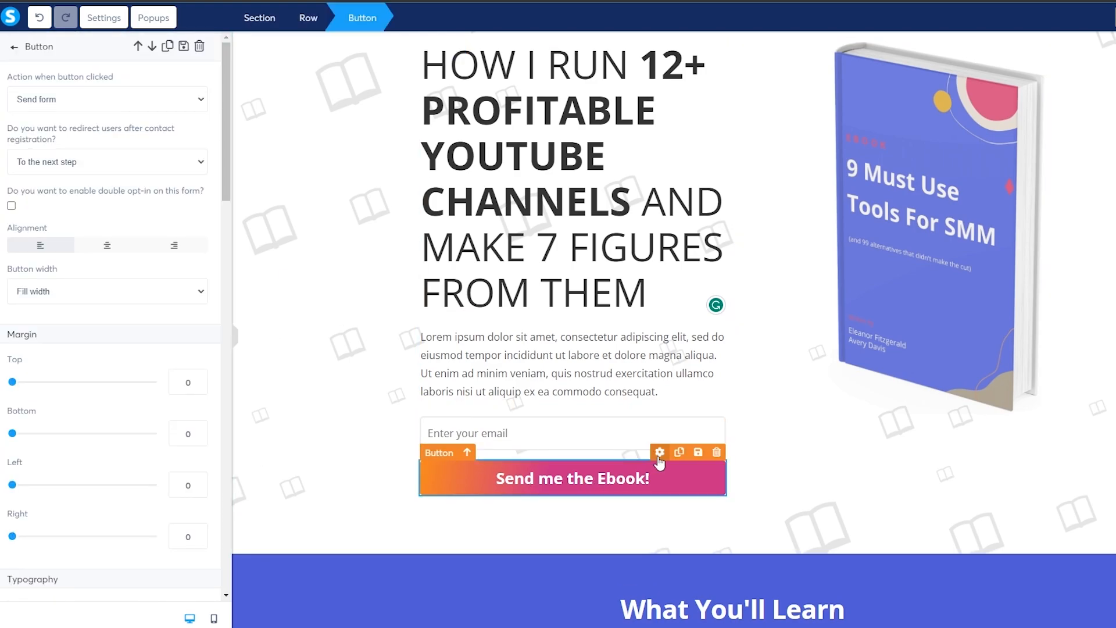
{"action": "scroll", "coordinate": [110, 347], "scroll_direction": "down", "scroll_amount": 15}
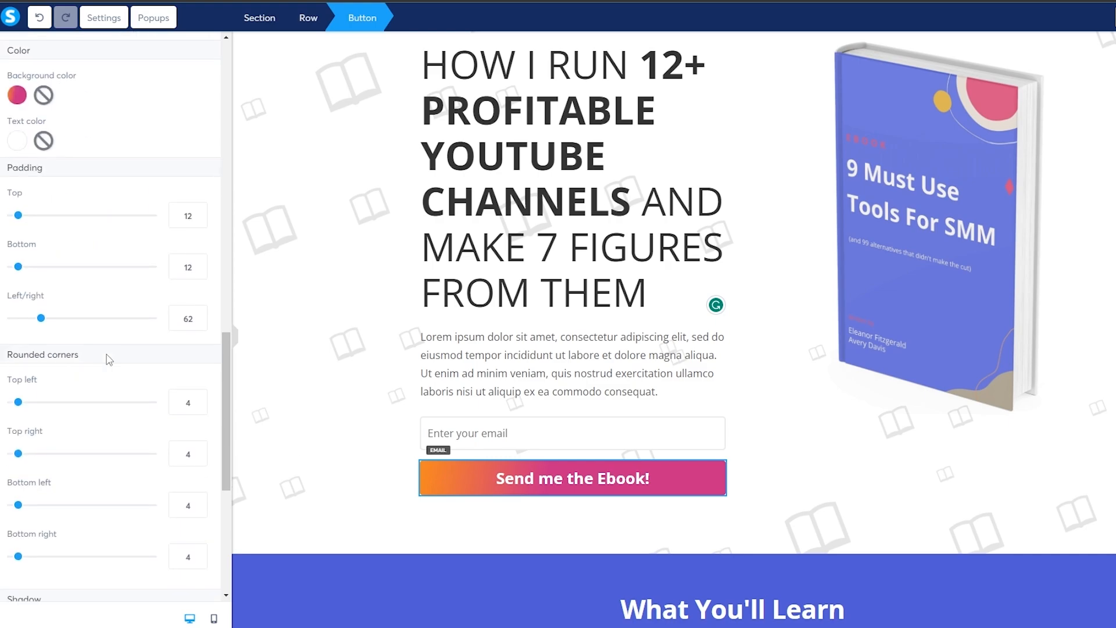
{"action": "scroll", "coordinate": [89, 395], "scroll_direction": "down", "scroll_amount": 1}
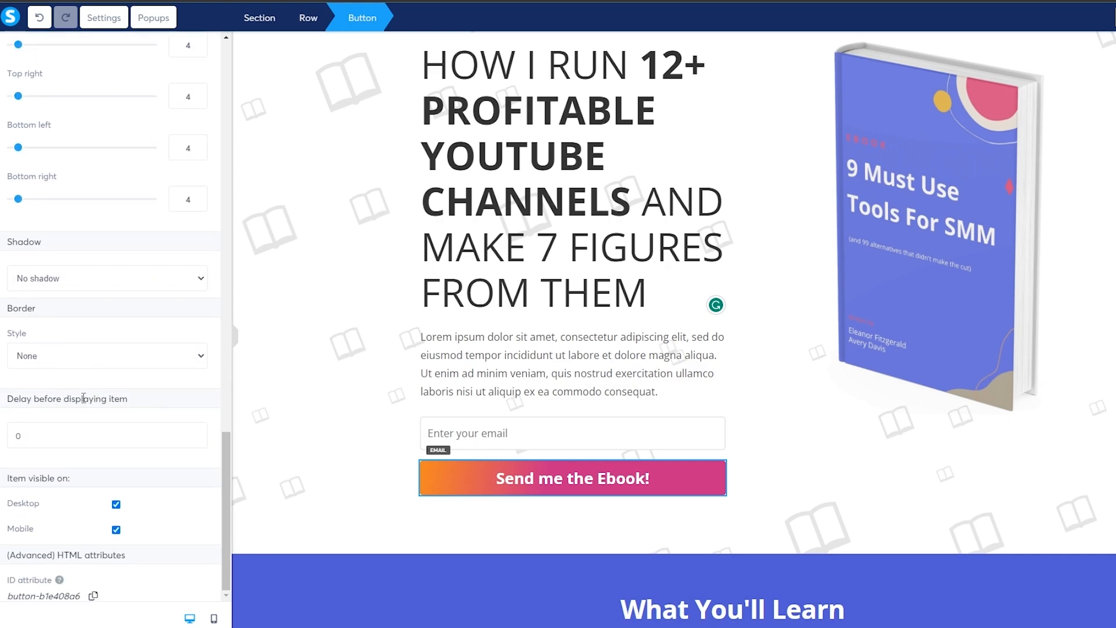
Delete the "Send me the Ebook!" button below the email field at the start of the squeeze page.
{"action": "left_click", "coordinate": [498, 480]}
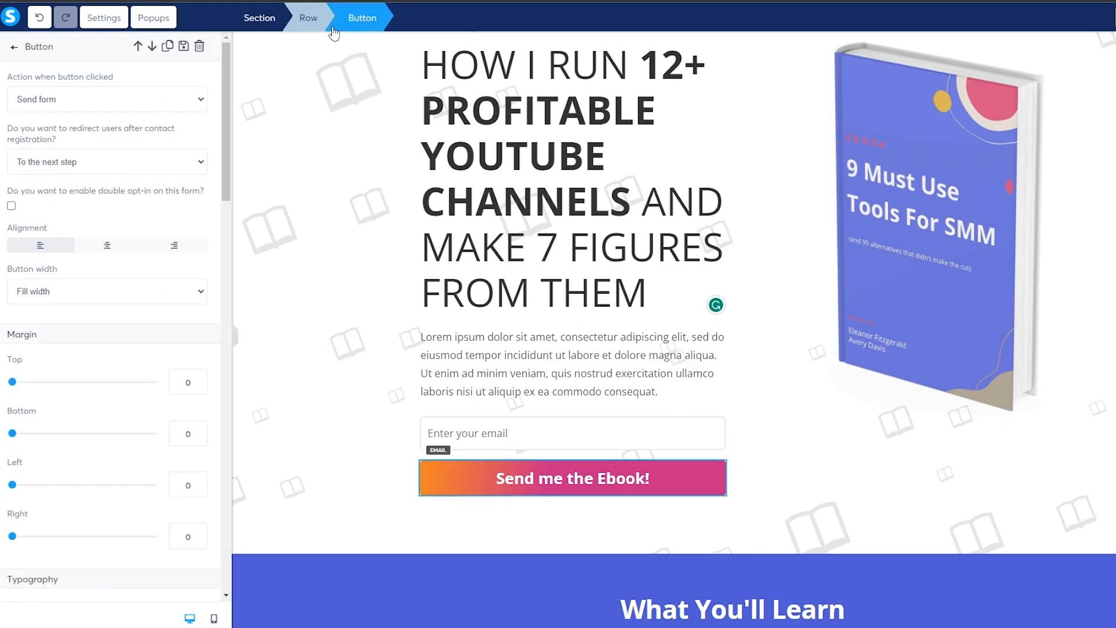
{"action": "left_click", "coordinate": [200, 46]}
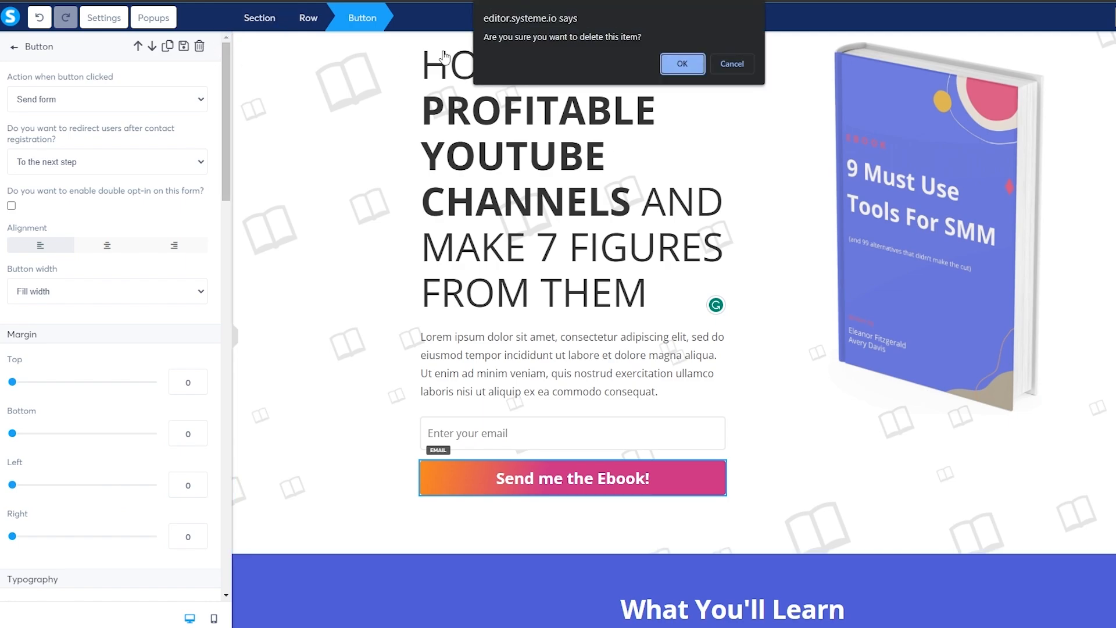
{"action": "left_click", "coordinate": [664, 65]}
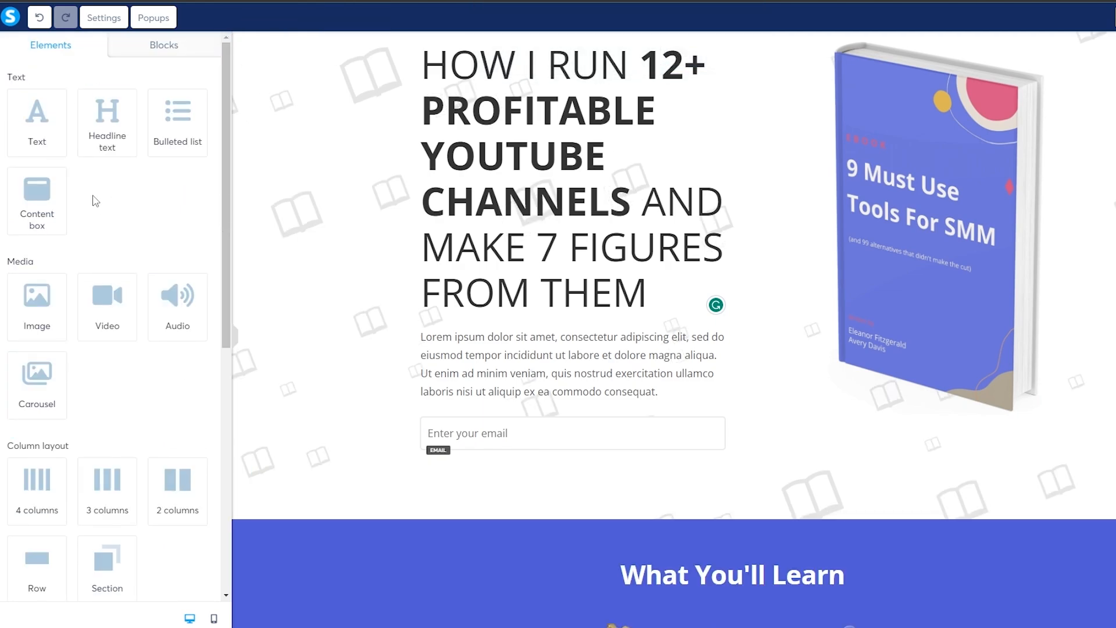
Add a new button element to the squeeze page and move it beneath the email field under the headline.
{"action": "scroll", "coordinate": [71, 240], "scroll_direction": "down", "scroll_amount": 5}
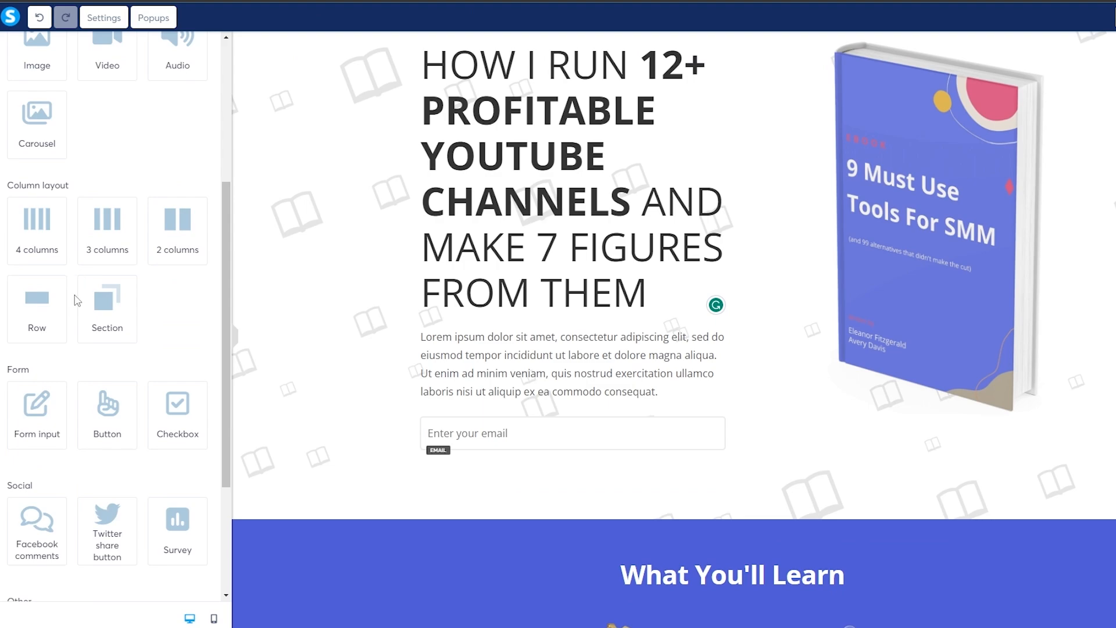
{"action": "scroll", "coordinate": [77, 300], "scroll_direction": "down", "scroll_amount": 2}
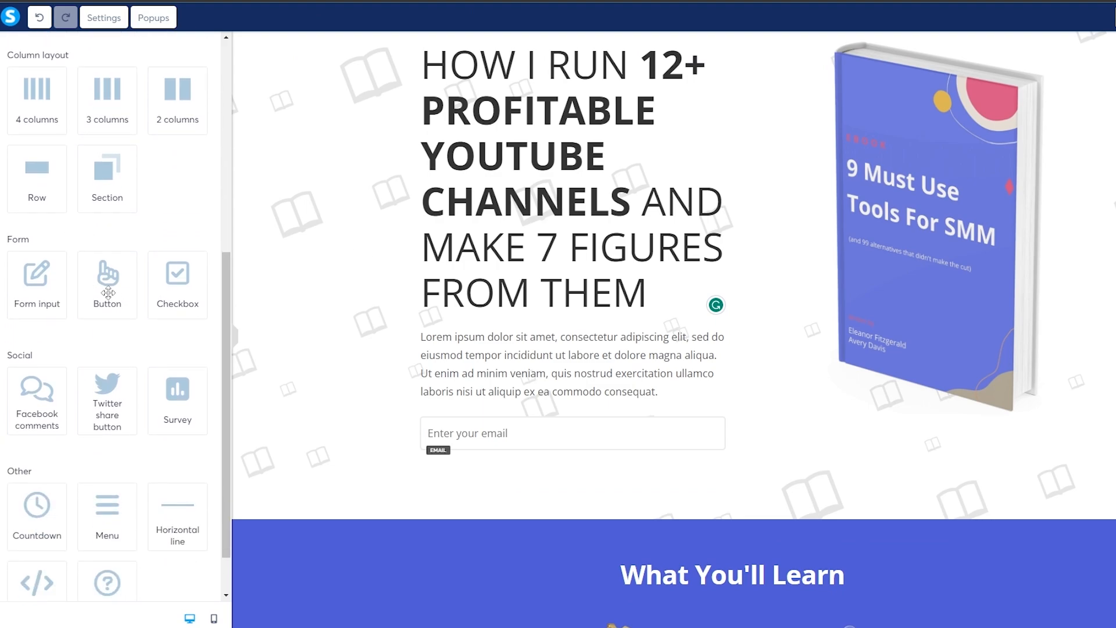
{"action": "mouse_move", "coordinate": [107, 280]}
{"action": "left_mouse_down"}
{"action": "mouse_move", "coordinate": [553, 482]}
{"action": "mouse_move", "coordinate": [551, 499]}
{"action": "mouse_move", "coordinate": [583, 490]}
{"action": "mouse_move", "coordinate": [326, 396]}
{"action": "mouse_move", "coordinate": [114, 295]}
{"action": "left_mouse_up"}
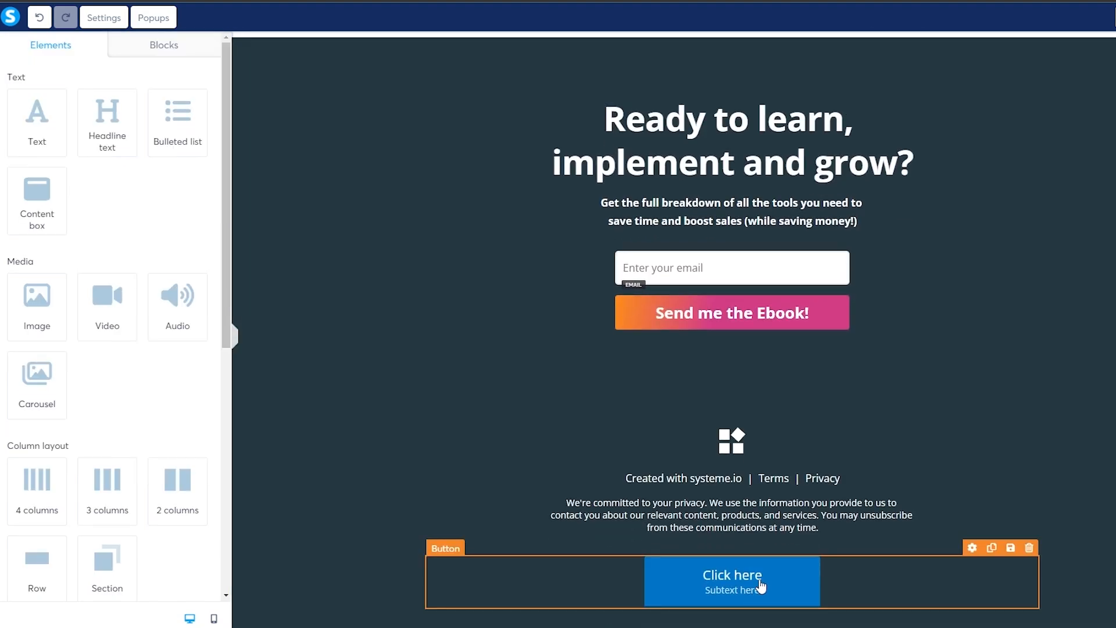
{"action": "left_click_drag", "start_coordinate": [761, 587], "coordinate": [702, 69]}
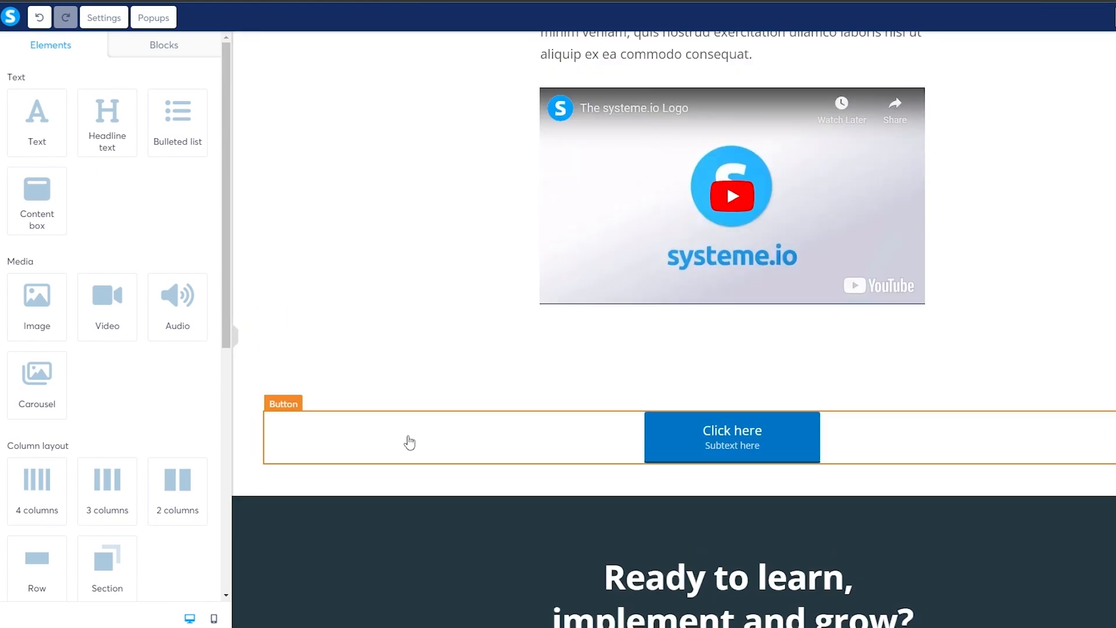
{"action": "left_click", "coordinate": [410, 443]}
{"action": "left_click_drag", "start_coordinate": [674, 441], "coordinate": [788, 125]}
{"action": "scroll", "coordinate": [755, 244], "scroll_direction": "up", "scroll_amount": 5}
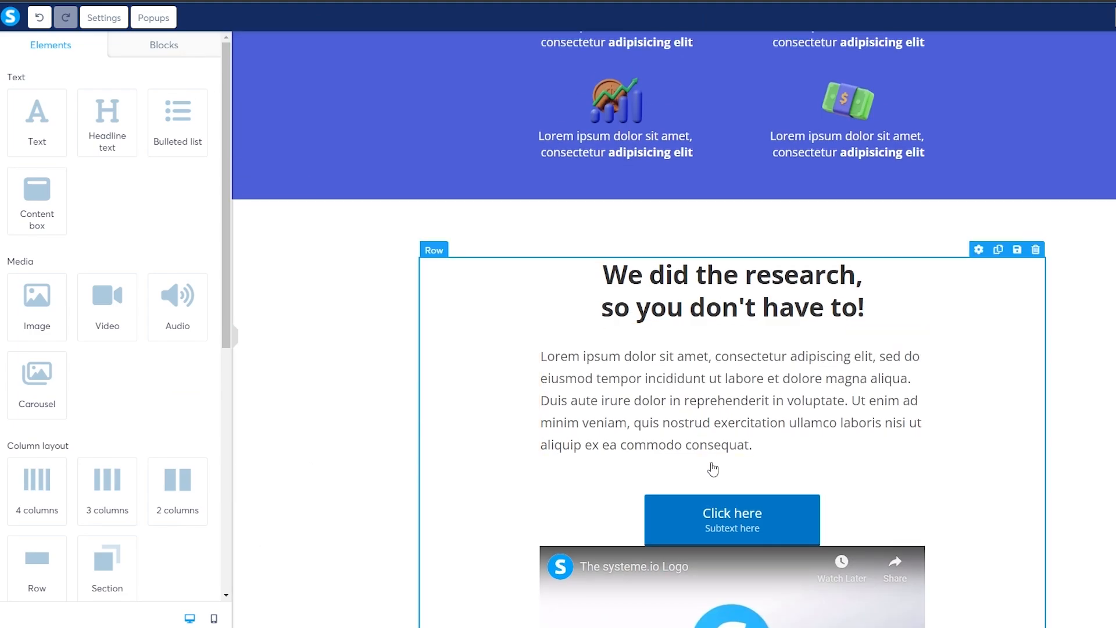
{"action": "left_click_drag", "start_coordinate": [714, 446], "coordinate": [586, 285]}
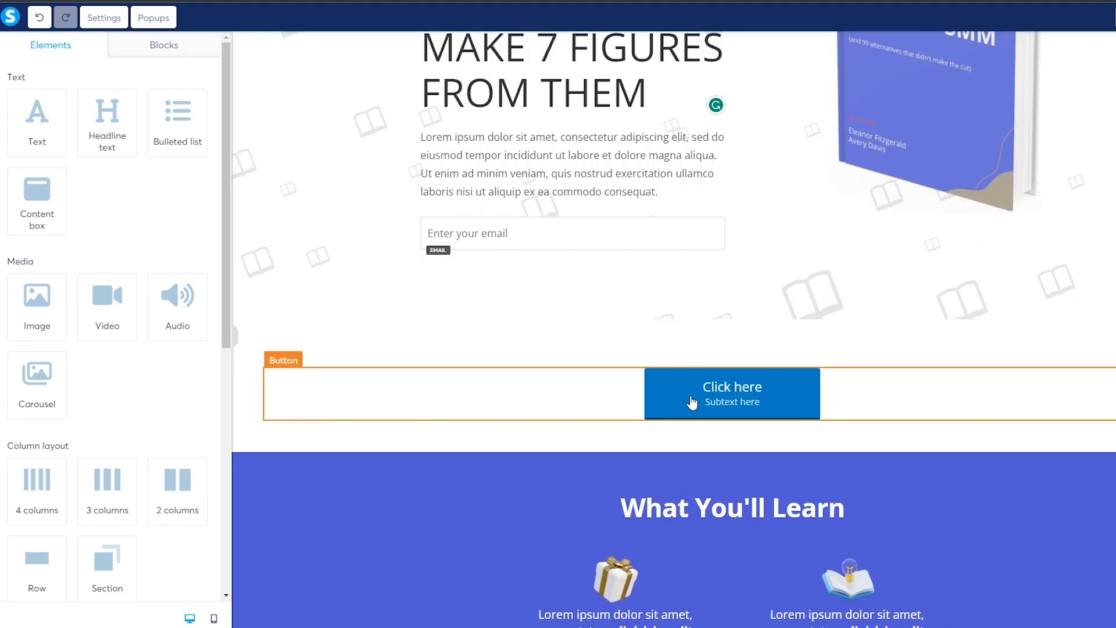
{"action": "left_click_drag", "start_coordinate": [695, 399], "coordinate": [640, 246]}
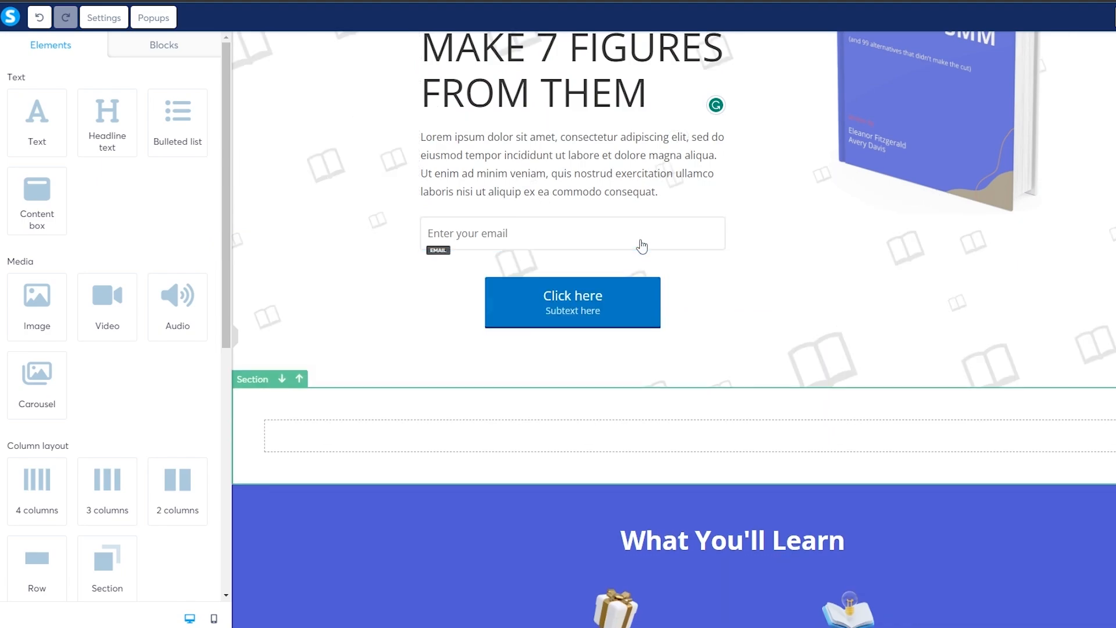
Open the new button's settings and select its button text for editing.
{"action": "left_click", "coordinate": [676, 345]}
{"action": "scroll", "coordinate": [676, 346], "scroll_direction": "up", "scroll_amount": 4}
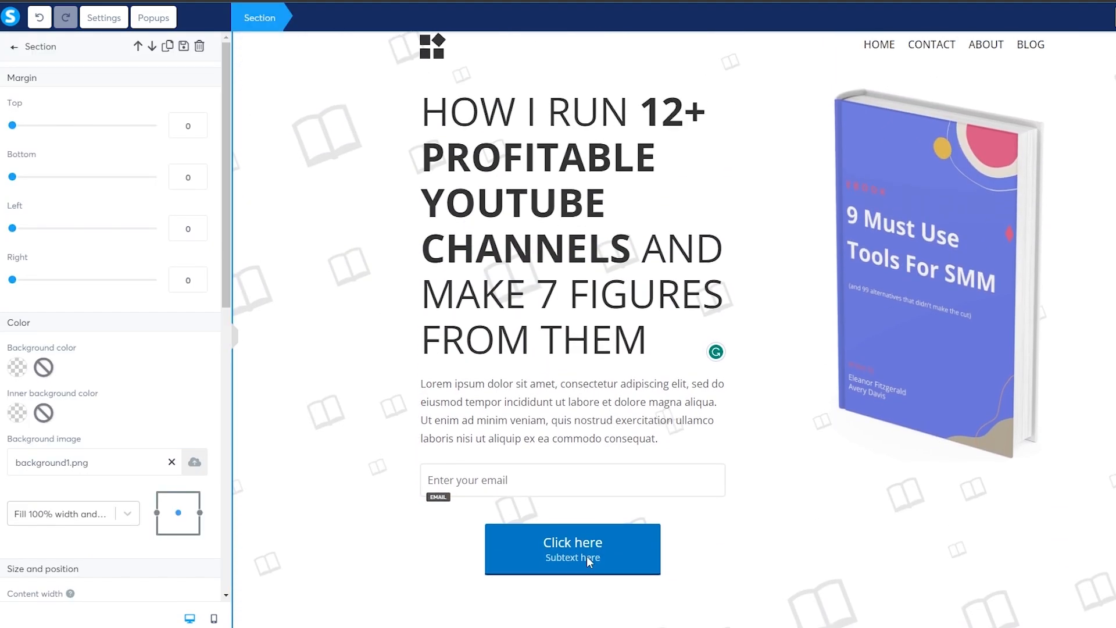
{"action": "left_click", "coordinate": [587, 556]}
{"action": "left_click", "coordinate": [579, 550]}
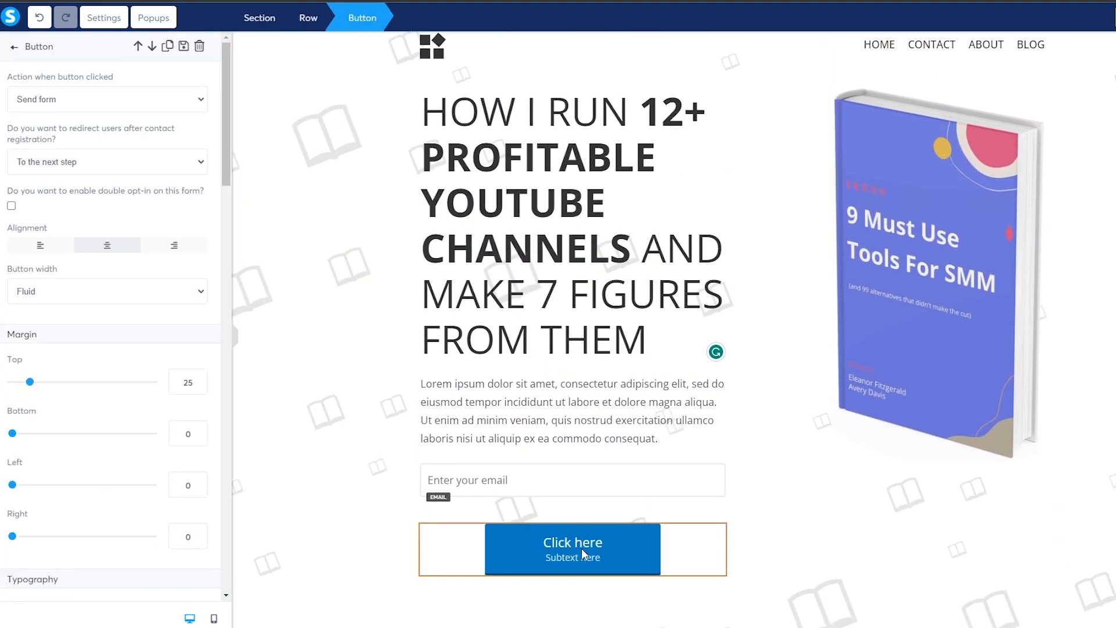
{"action": "scroll", "coordinate": [209, 250], "scroll_direction": "down", "scroll_amount": 5}
{"action": "left_click_drag", "start_coordinate": [6, 279], "coordinate": [41, 285]}
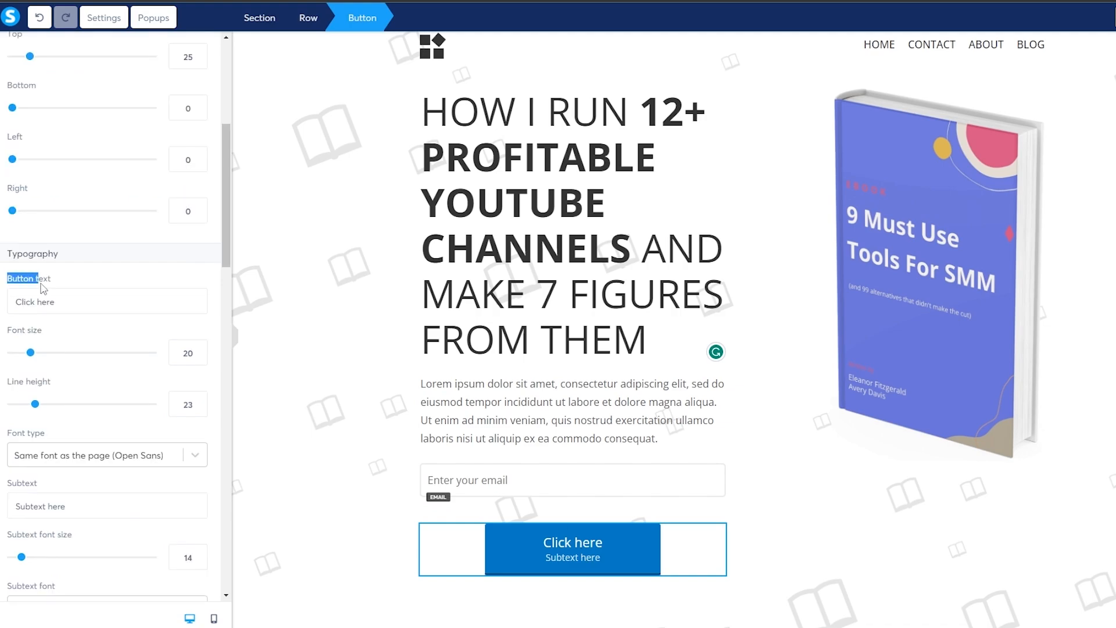
{"action": "triple_click", "coordinate": [99, 304]}
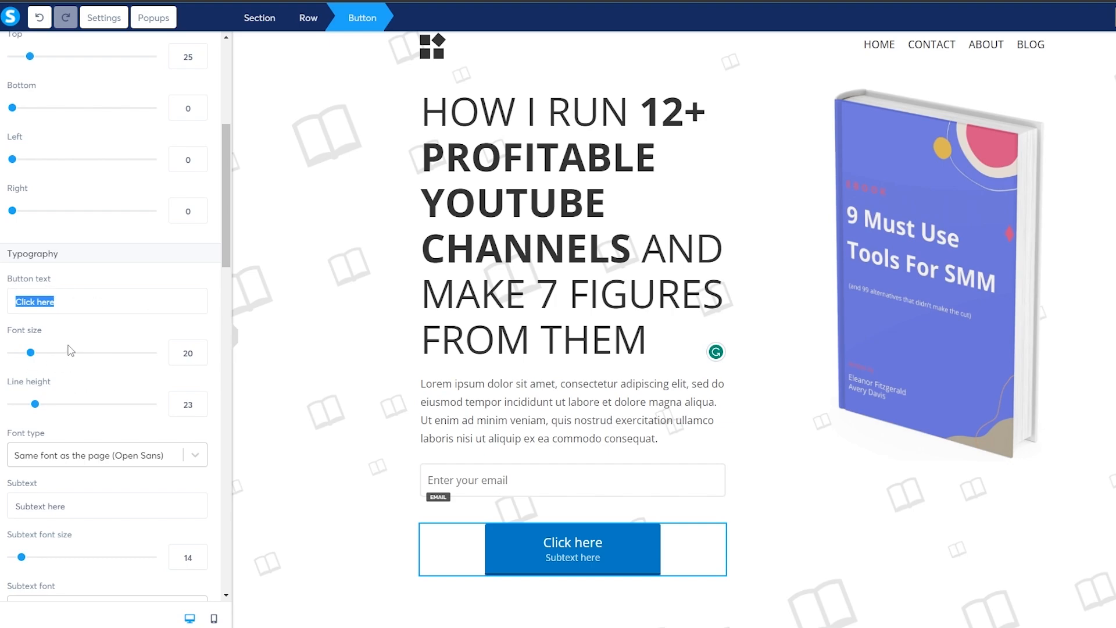
{"action": "left_click", "coordinate": [92, 305]}
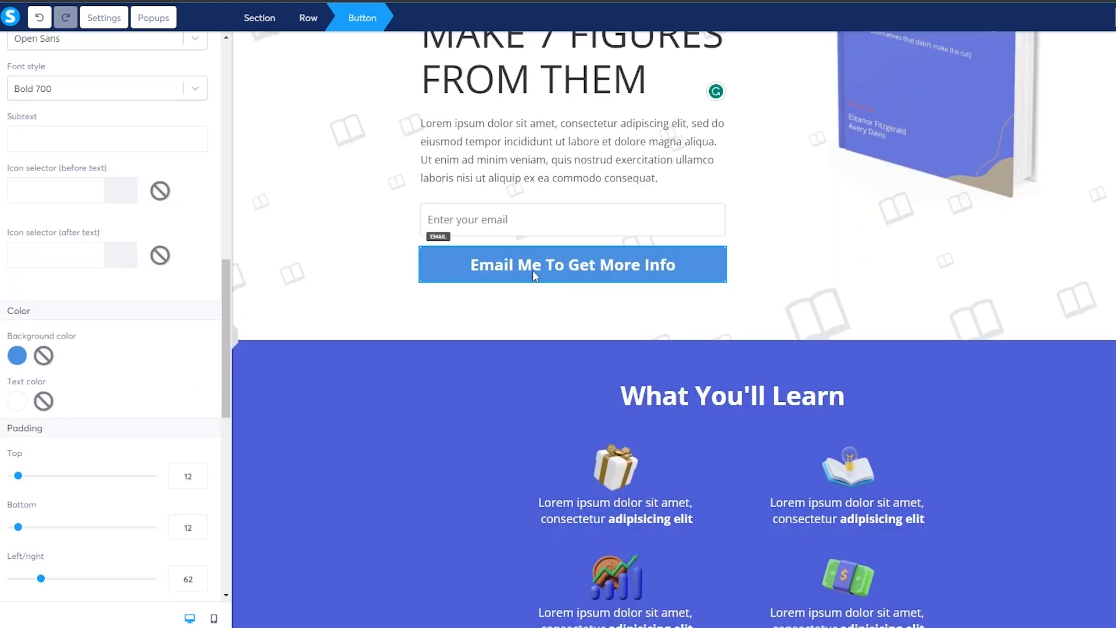
Examine the "Email Me To Get More Info" button's typography settings and the remaining sections of the squeeze page.
{"action": "scroll", "coordinate": [222, 310], "scroll_direction": "up", "scroll_amount": 5}
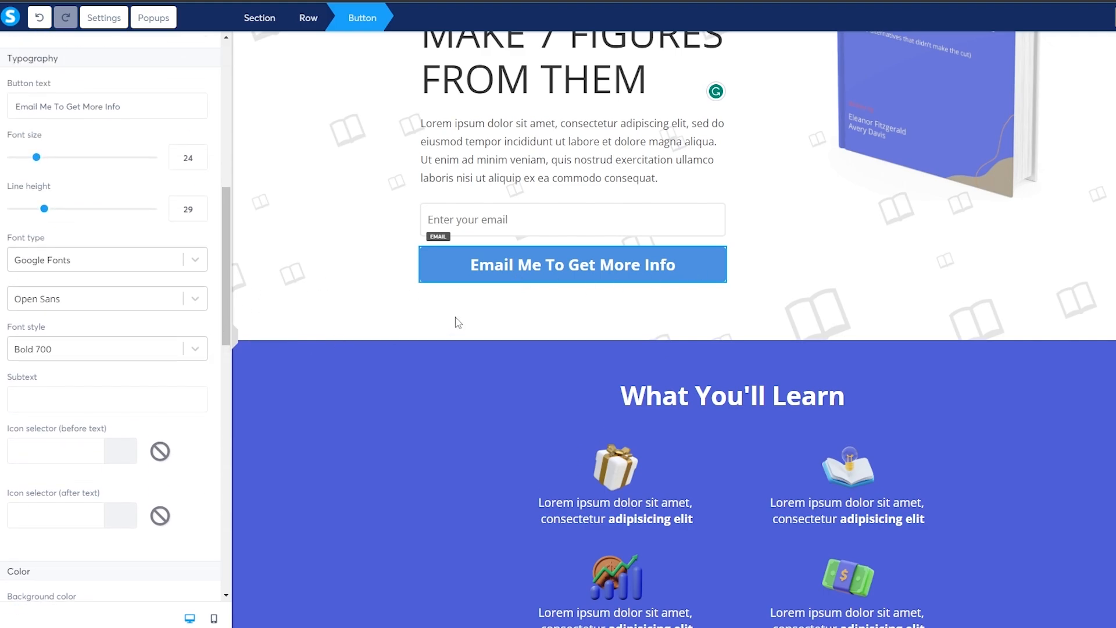
{"action": "left_click", "coordinate": [536, 224]}
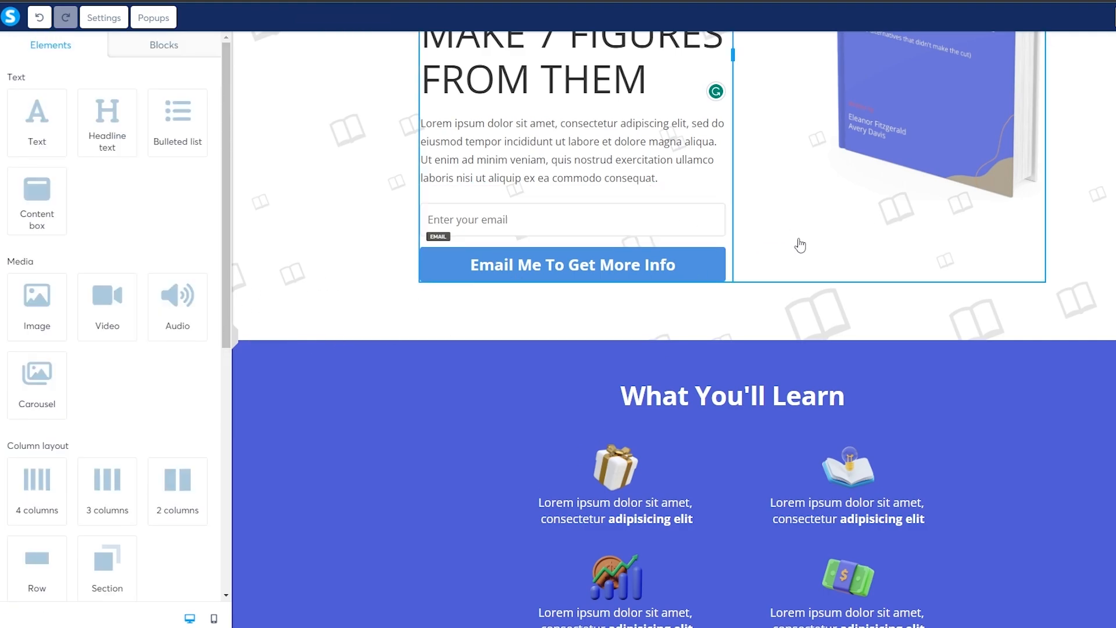
{"action": "scroll", "coordinate": [517, 342], "scroll_direction": "down", "scroll_amount": 3}
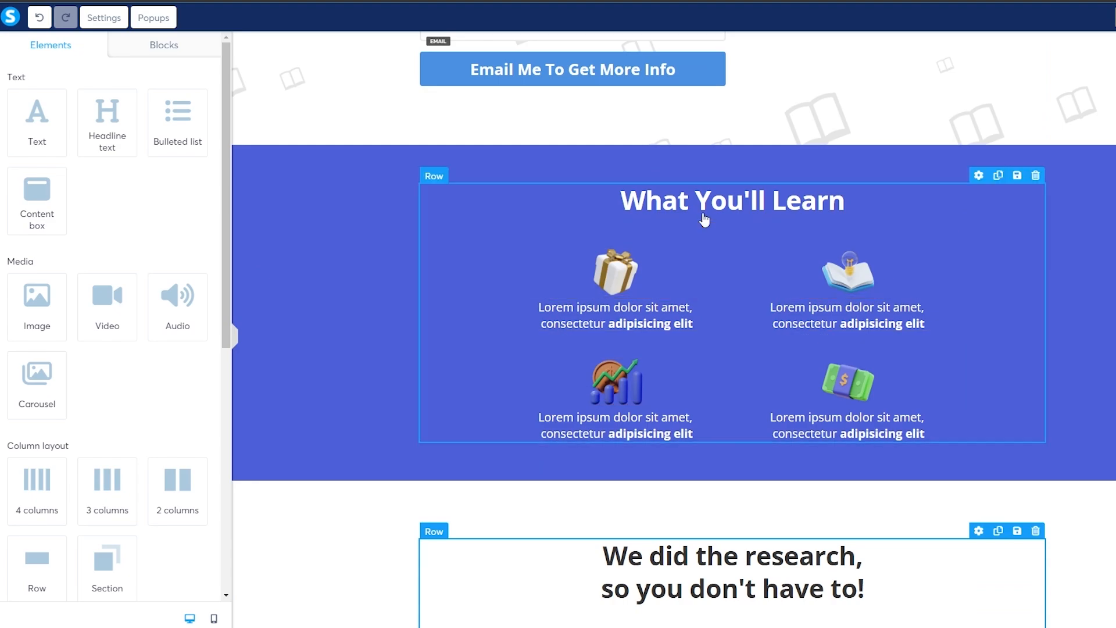
{"action": "scroll", "coordinate": [573, 366], "scroll_direction": "down", "scroll_amount": 6}
{"action": "scroll", "coordinate": [619, 345], "scroll_direction": "down", "scroll_amount": 7}
{"action": "scroll", "coordinate": [581, 549], "scroll_direction": "up", "scroll_amount": 11}
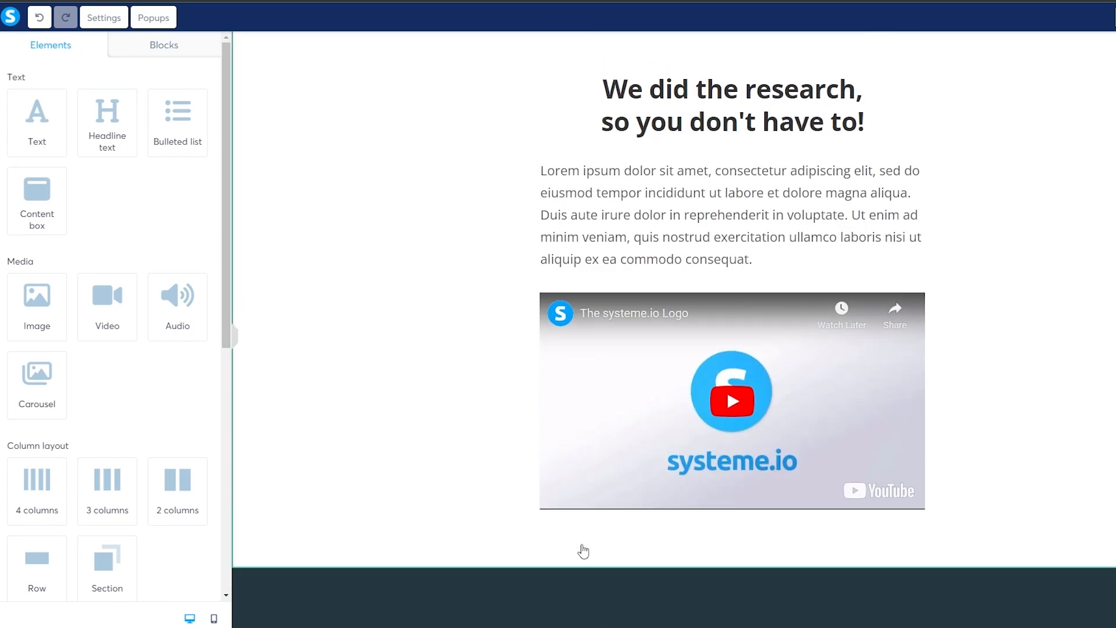
{"action": "scroll", "coordinate": [580, 547], "scroll_direction": "up", "scroll_amount": 12}
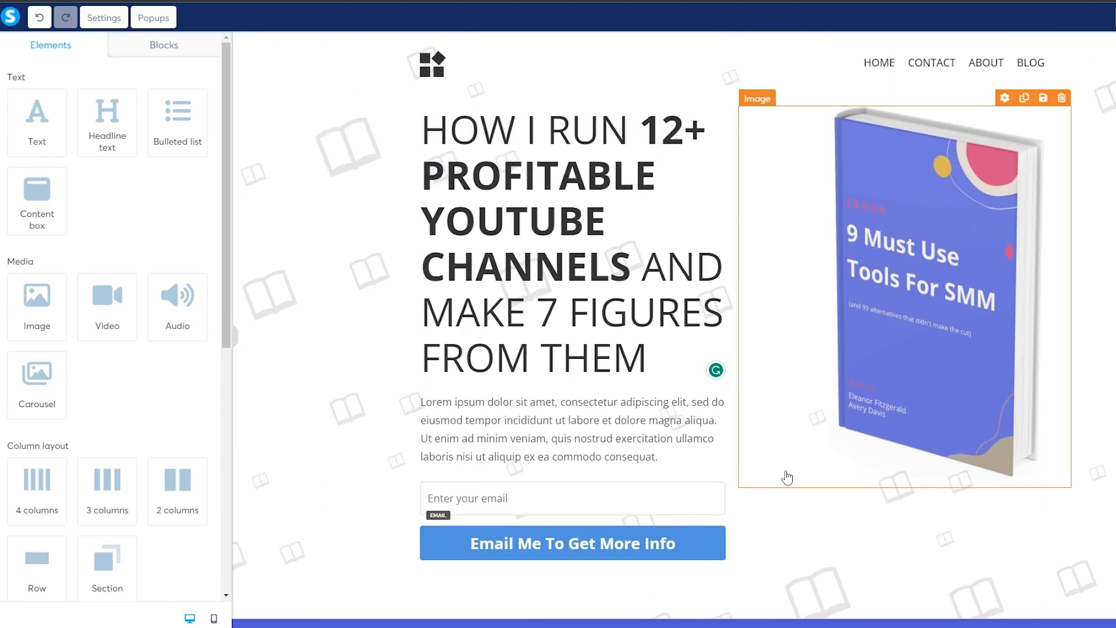
{"action": "scroll", "coordinate": [127, 323], "scroll_direction": "down", "scroll_amount": 1}
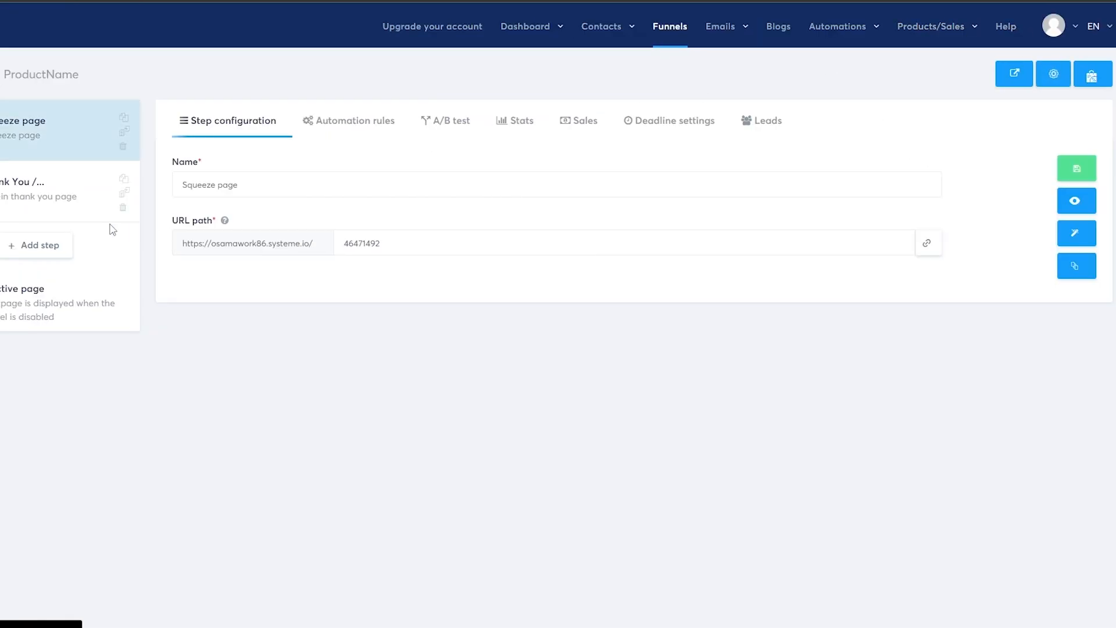
Open the Thank You / Download Page step in the page editor and review its Download Now button settings and lower sections.
{"action": "left_click", "coordinate": [110, 194]}
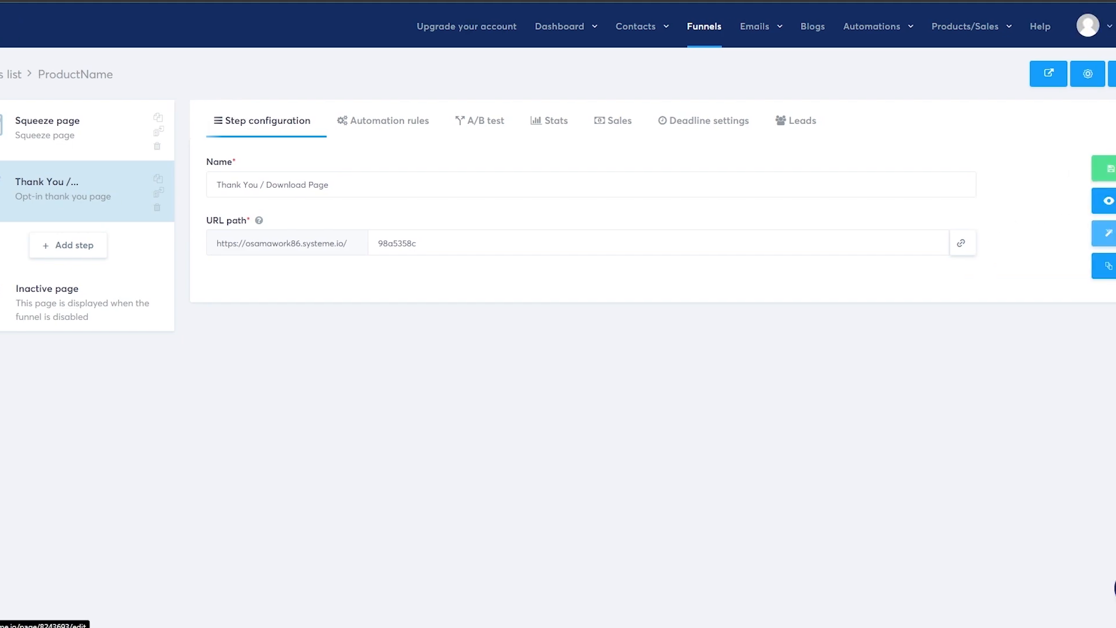
{"action": "left_click", "coordinate": [1076, 234]}
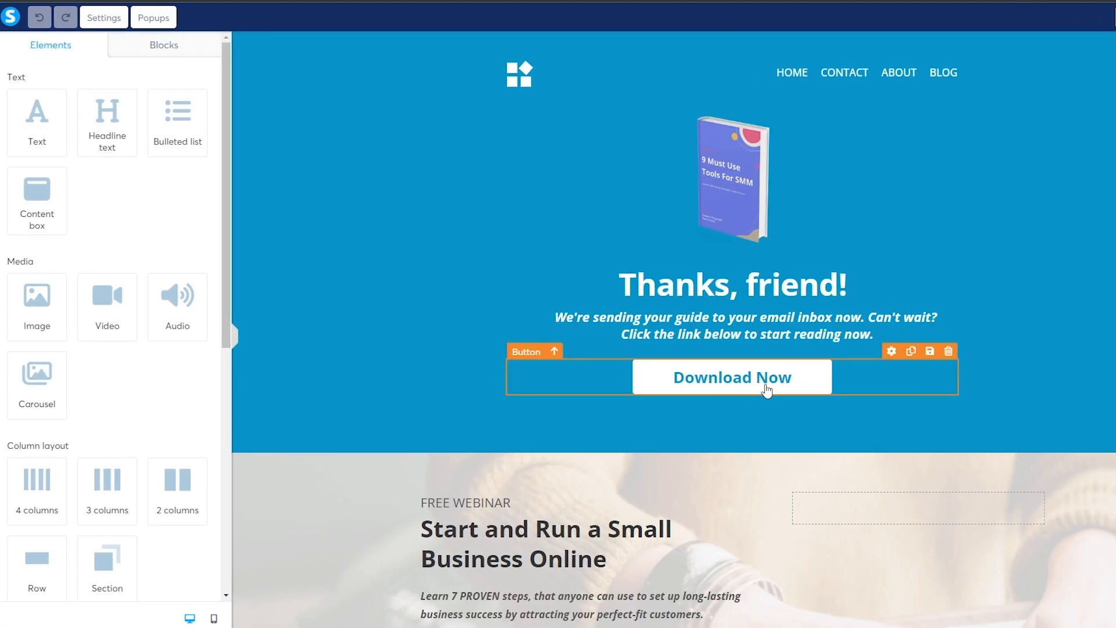
{"action": "left_click", "coordinate": [769, 390]}
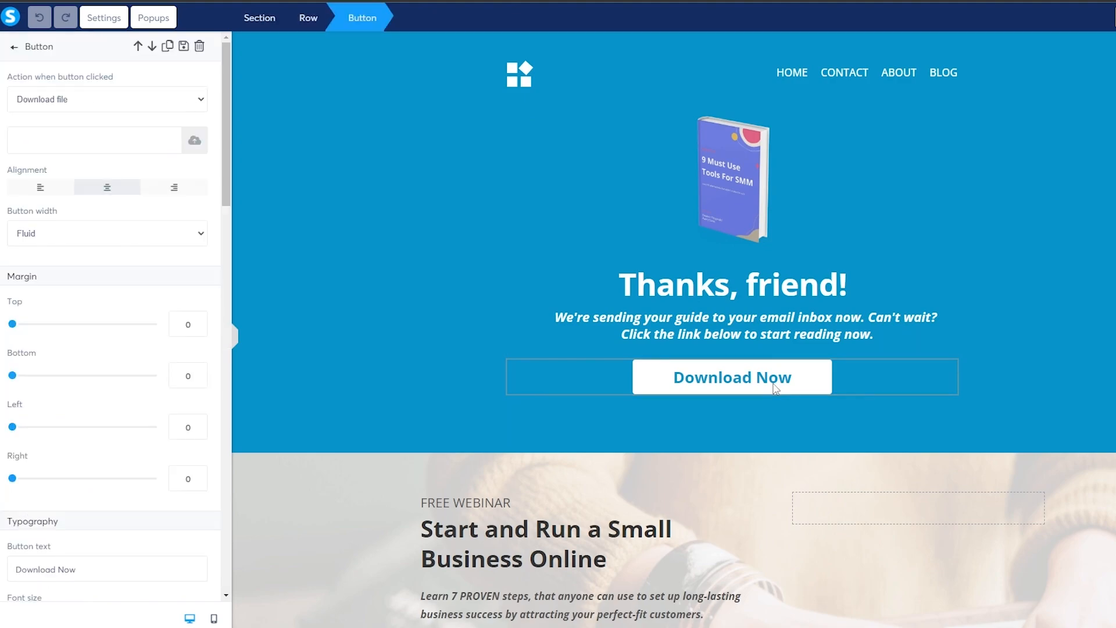
{"action": "scroll", "coordinate": [163, 372], "scroll_direction": "down", "scroll_amount": 9}
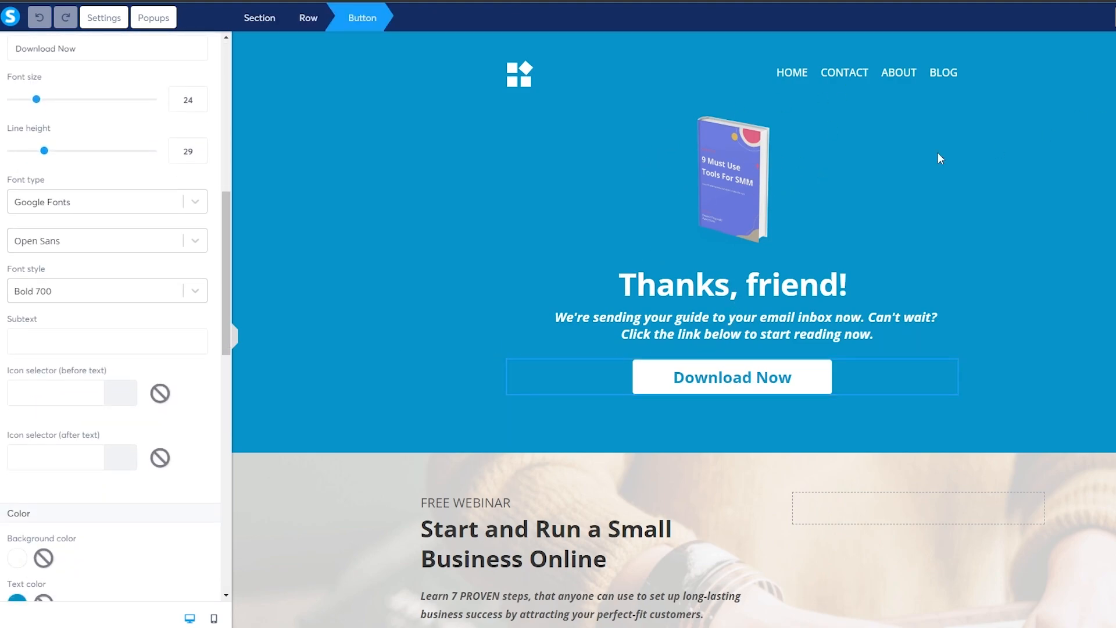
{"action": "left_click", "coordinate": [398, 186]}
{"action": "scroll", "coordinate": [709, 407], "scroll_direction": "down", "scroll_amount": 5}
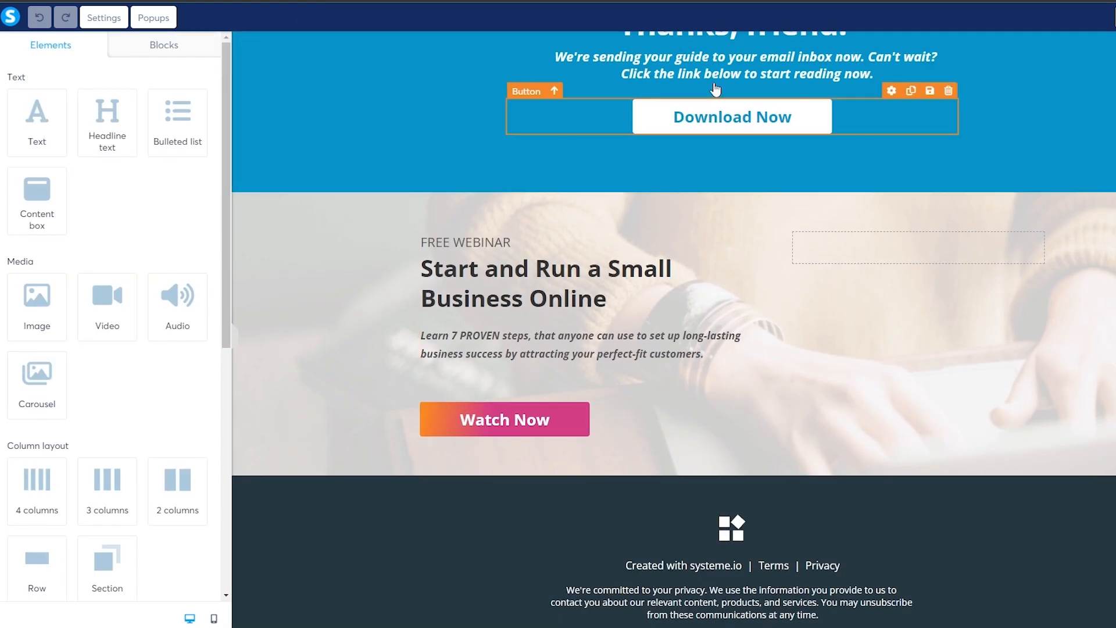
{"action": "left_click", "coordinate": [728, 99]}
{"action": "scroll", "coordinate": [727, 97], "scroll_direction": "up", "scroll_amount": 4}
Change the text of the Download Now button on the thank-you page to "Click Me".
{"action": "left_click", "coordinate": [751, 383]}
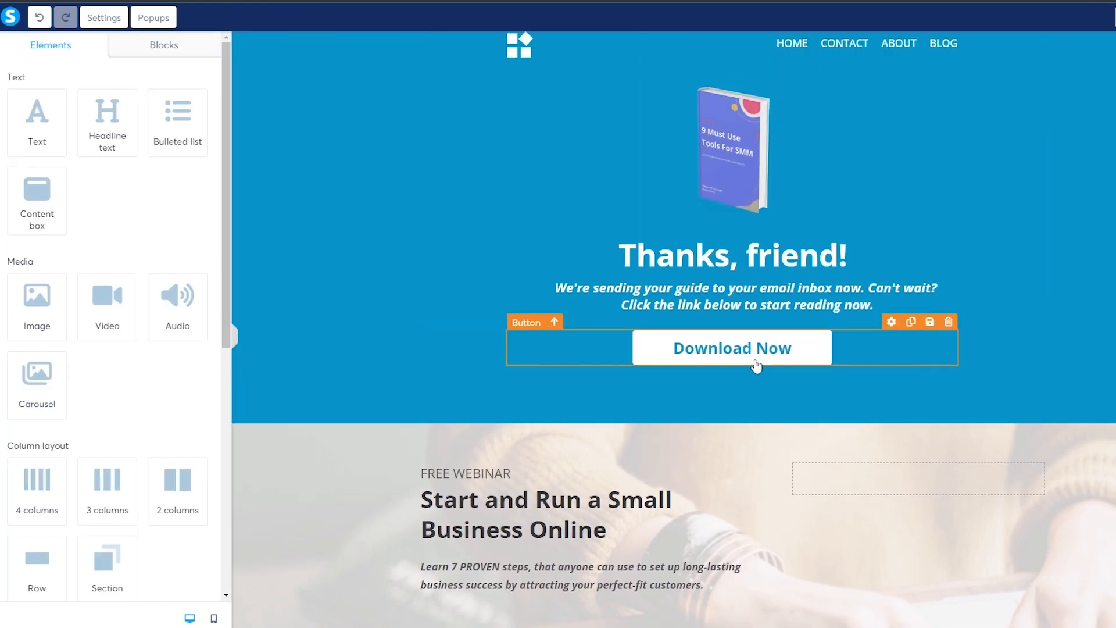
{"action": "left_click", "coordinate": [724, 359]}
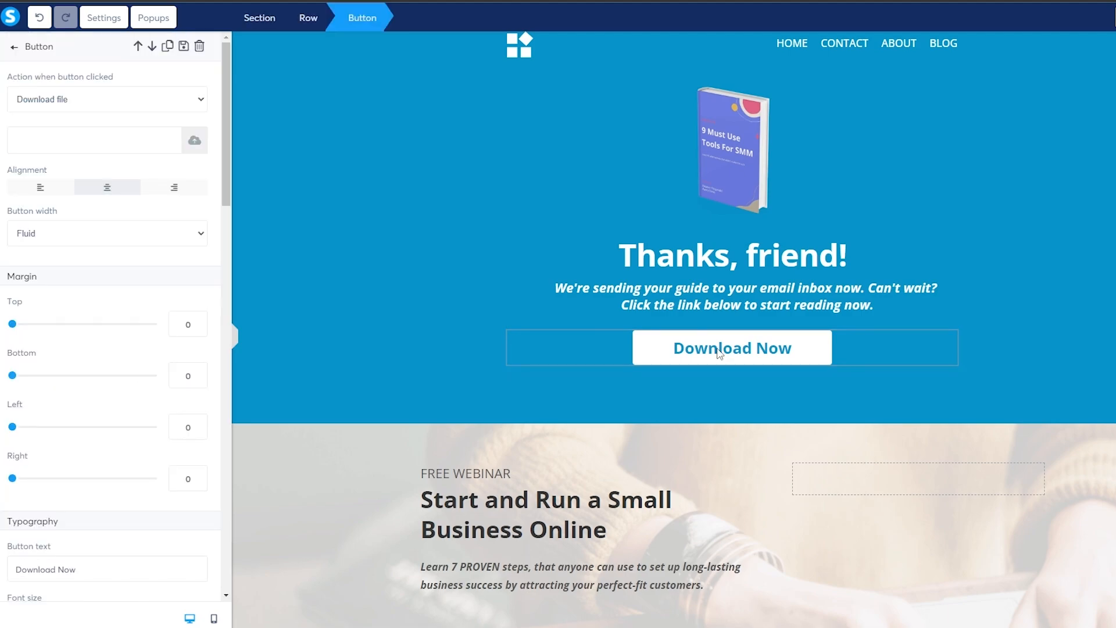
{"action": "scroll", "coordinate": [17, 294], "scroll_direction": "down", "scroll_amount": 5}
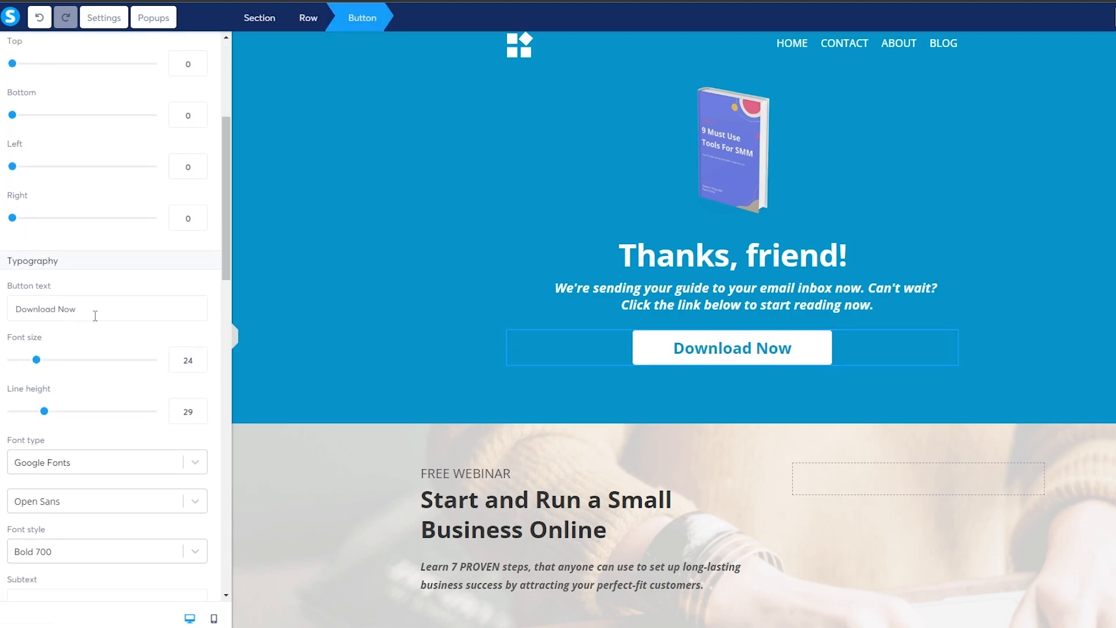
{"action": "left_click_drag", "start_coordinate": [95, 316], "coordinate": [1, 317]}
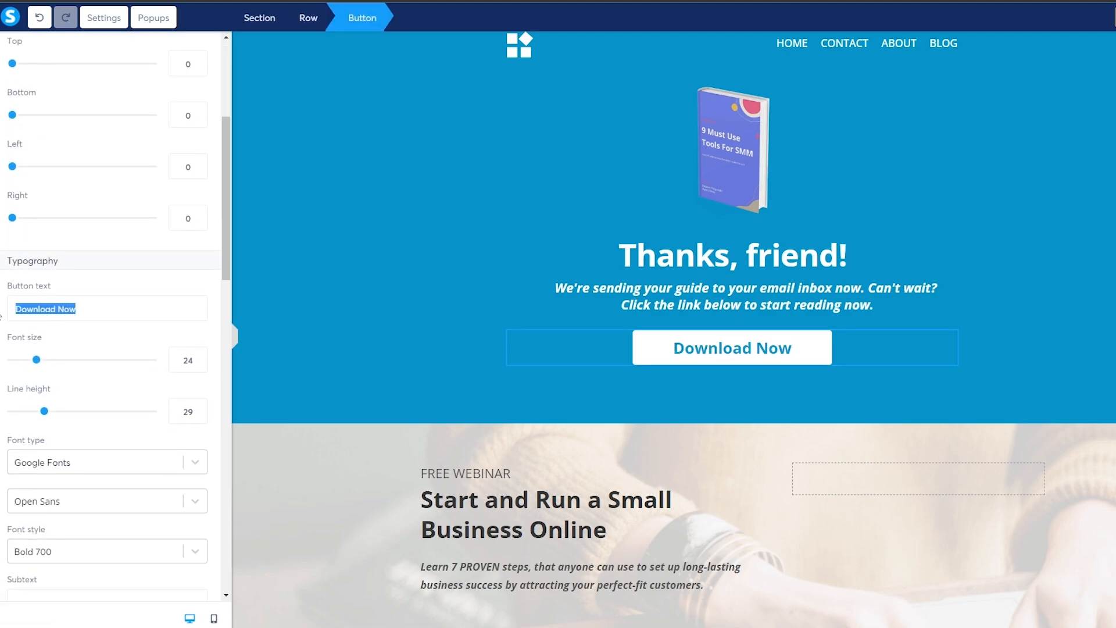
{"action": "type", "text": "Click Me"}
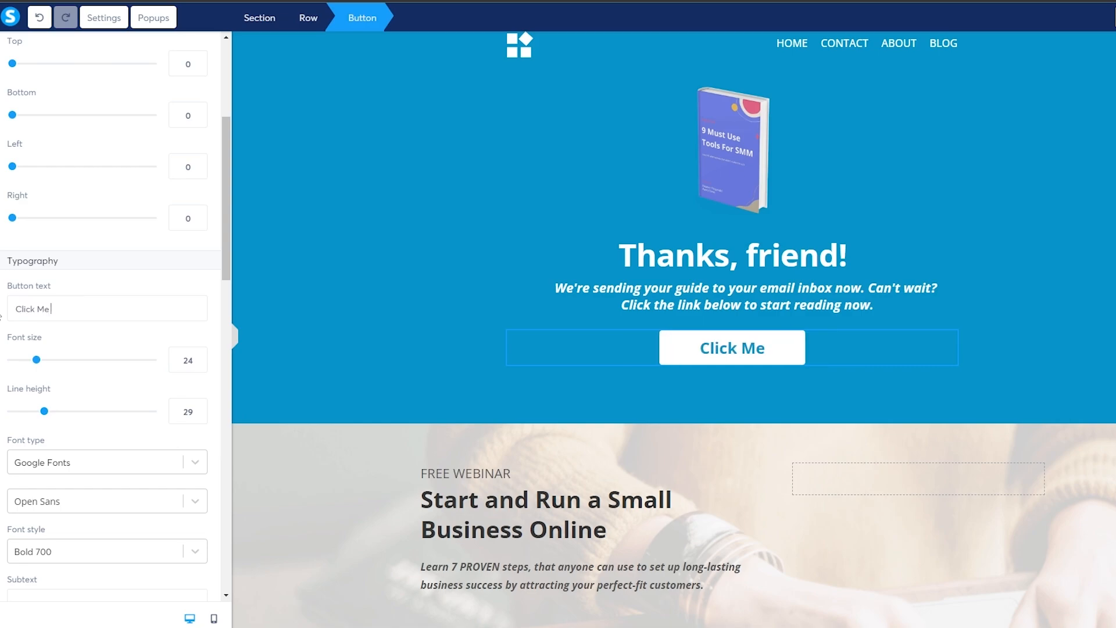
{"action": "type", "text": " View Whats"}
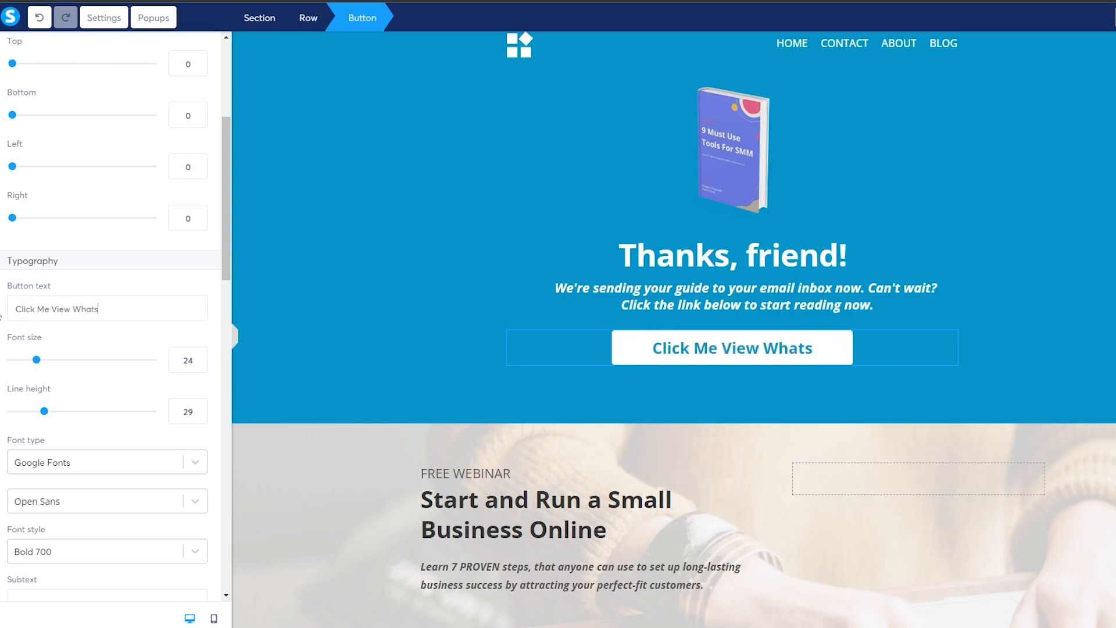
{"action": "key", "text": "BackSpace"}
{"action": "key", "text": "BackSpace"}
{"action": "key", "text": "BackSpace"}
{"action": "key", "text": "BackSpace"}
{"action": "key", "text": "BackSpace"}
{"action": "key", "text": "BackSpace"}
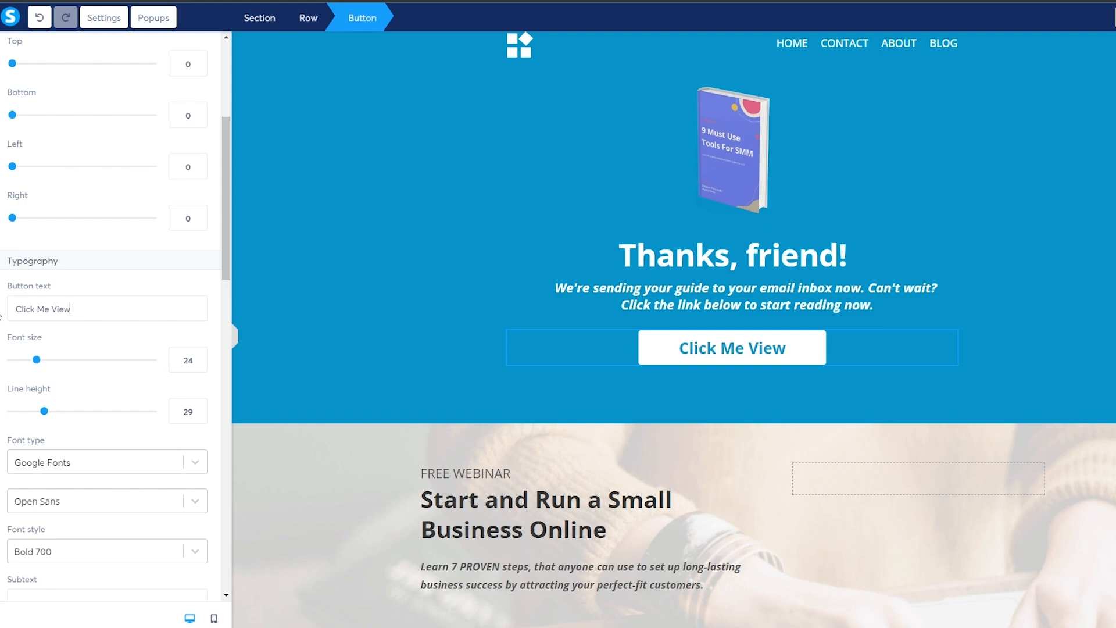
{"action": "key", "text": "BackSpace"}
{"action": "key", "text": "BackSpace"}
{"action": "key", "text": "BackSpace"}
{"action": "key", "text": "BackSpace"}
{"action": "key", "text": "BackSpace"}
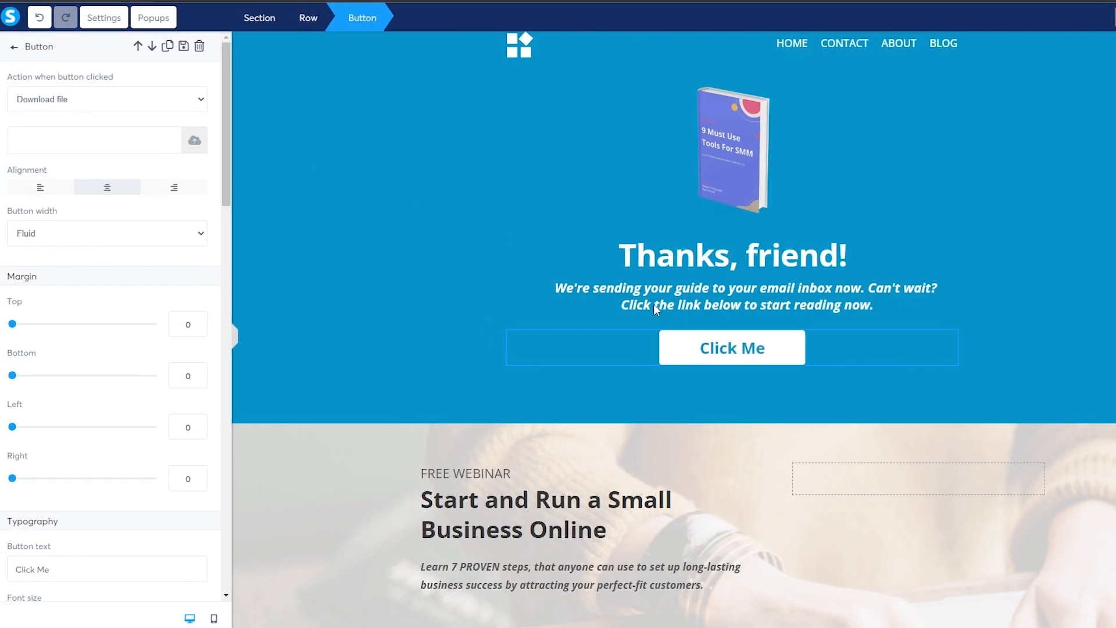
{"action": "left_click", "coordinate": [785, 360]}
{"action": "left_click", "coordinate": [781, 360]}
{"action": "left_click", "coordinate": [100, 96]}
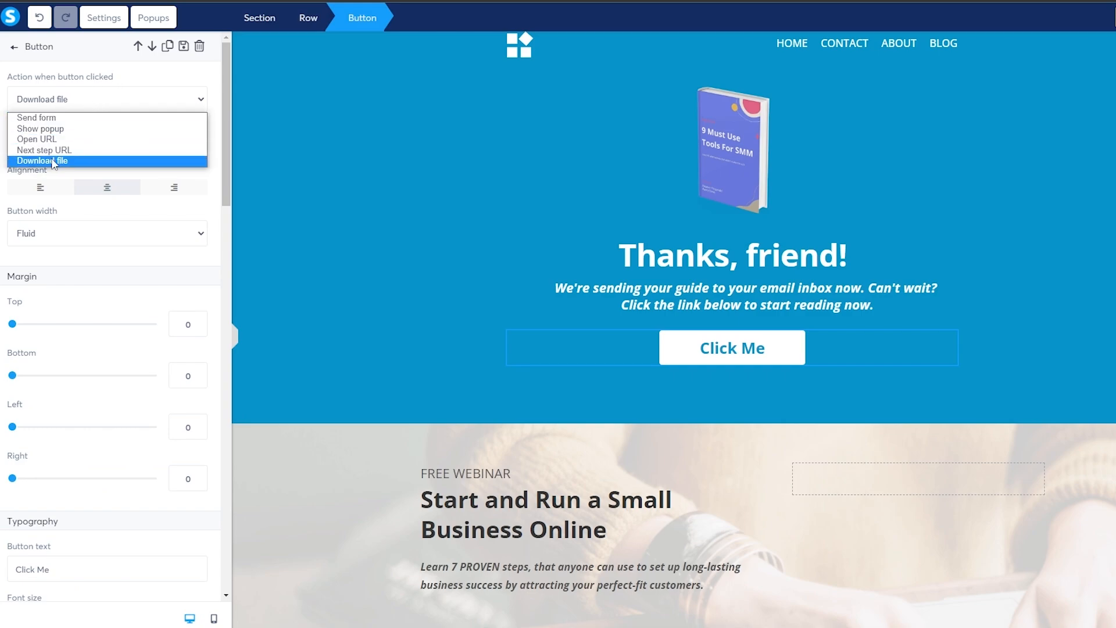
{"action": "left_click", "coordinate": [81, 138]}
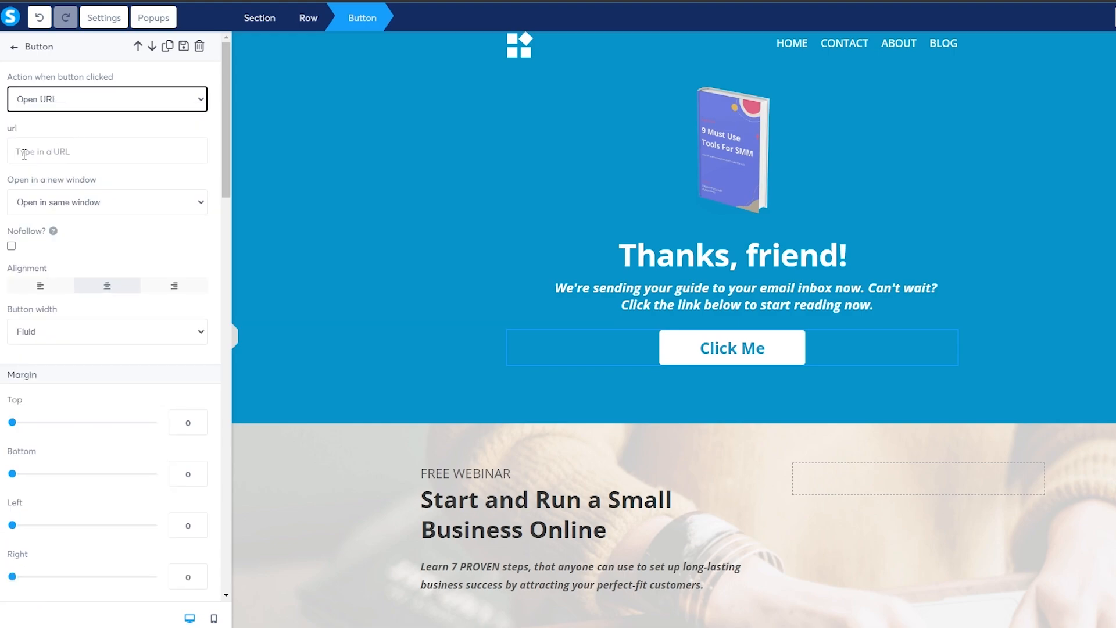
{"action": "left_click", "coordinate": [24, 153]}
{"action": "key", "text": "ctrl+v"}
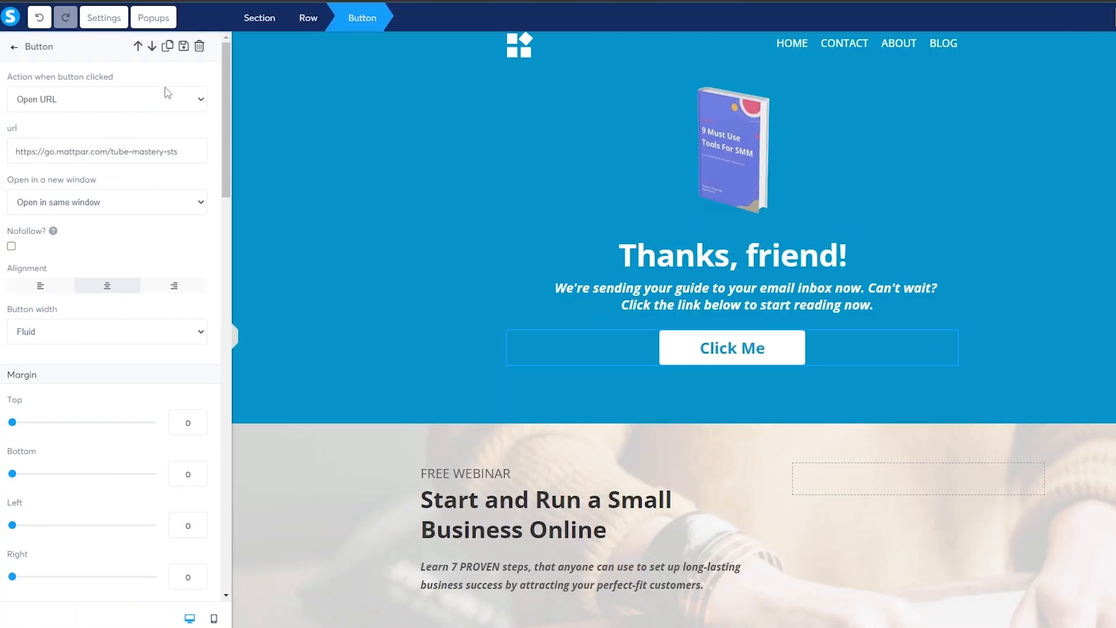
{"action": "left_click", "coordinate": [1056, 24]}
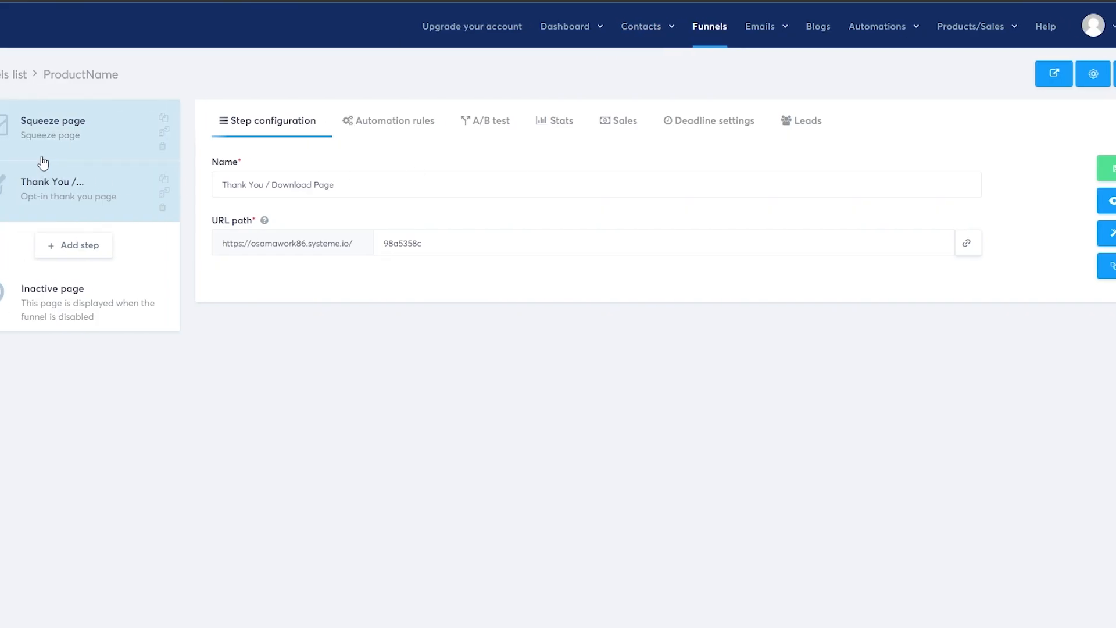
Preview the squeeze page, submit a test e-mail address through its opt-in form, and follow the thank-you page's "Click Me" link.
{"action": "left_click", "coordinate": [112, 127]}
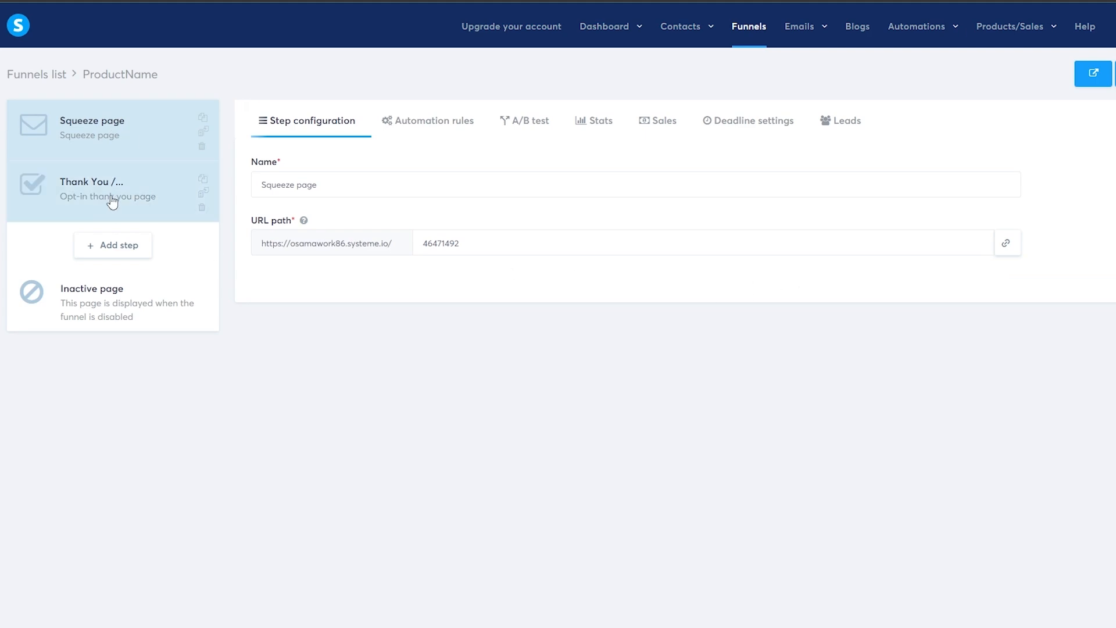
{"action": "left_click", "coordinate": [1085, 207]}
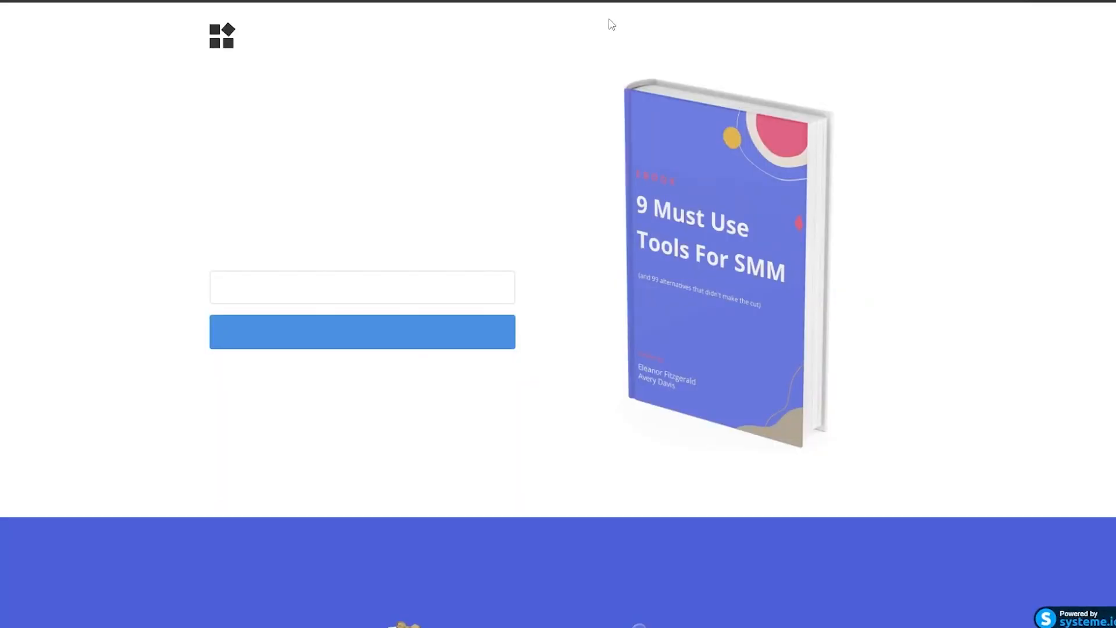
{"action": "left_click", "coordinate": [303, 296]}
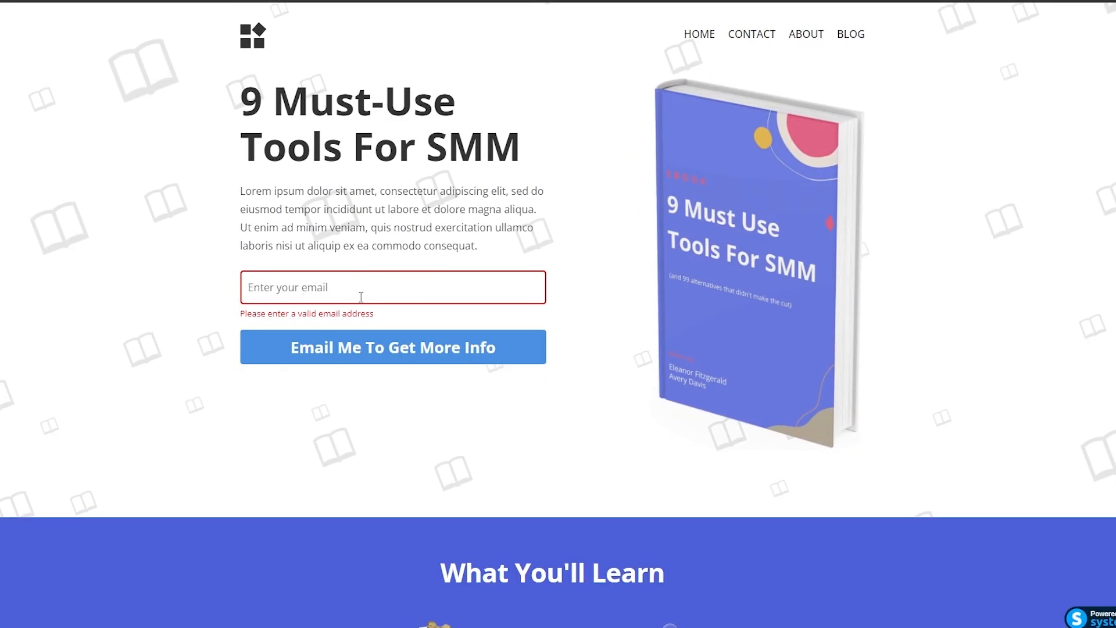
{"action": "left_click", "coordinate": [344, 292]}
{"action": "left_click", "coordinate": [324, 319]}
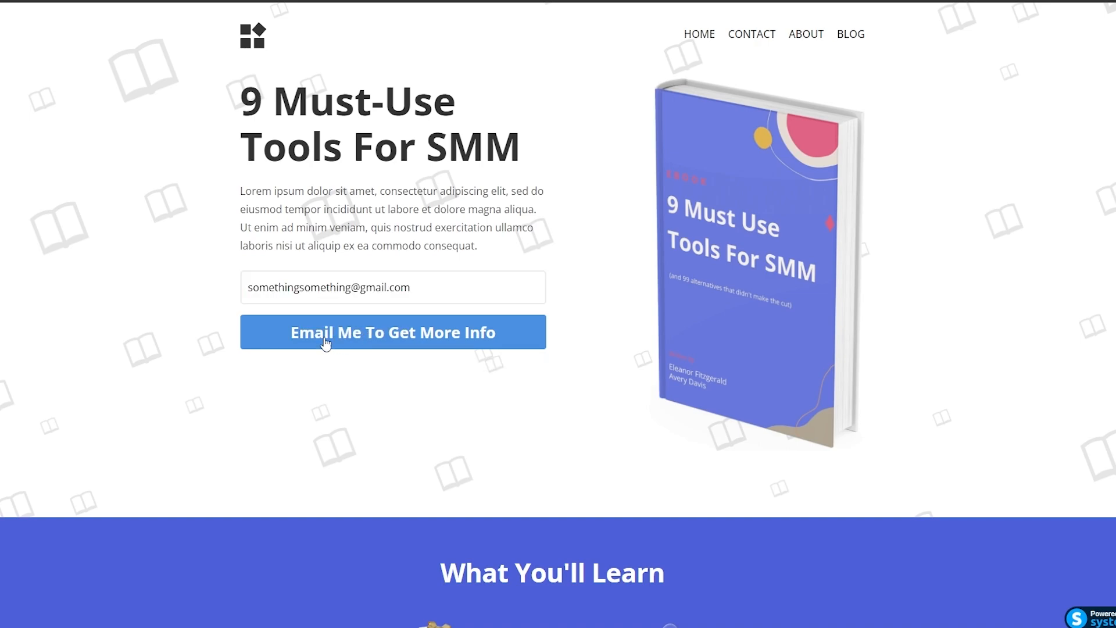
{"action": "left_click", "coordinate": [393, 332]}
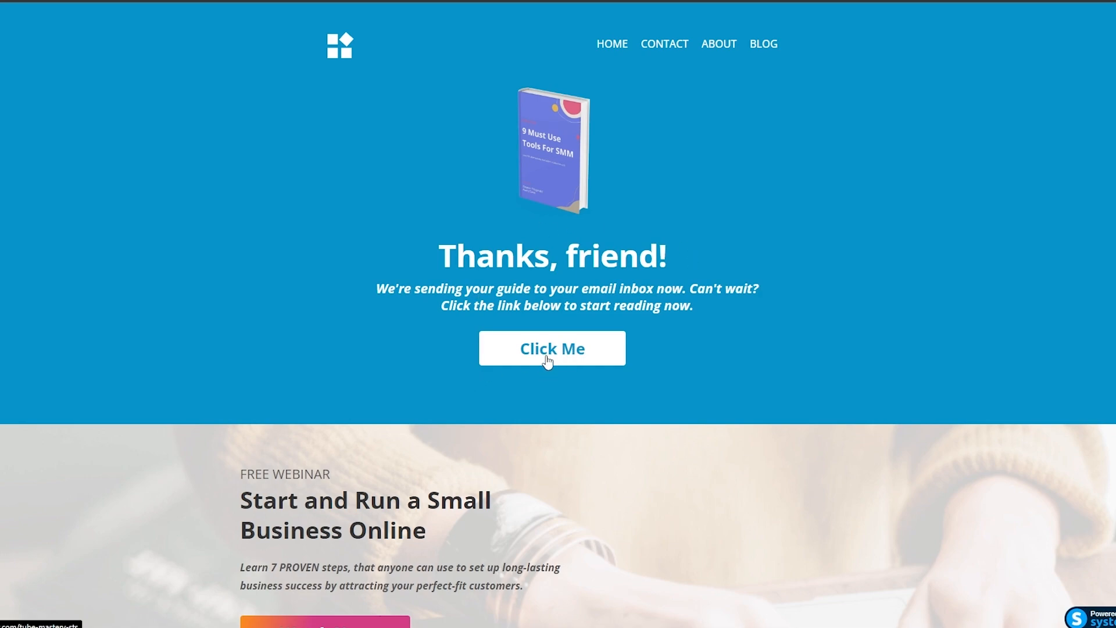
{"action": "left_click", "coordinate": [521, 352]}
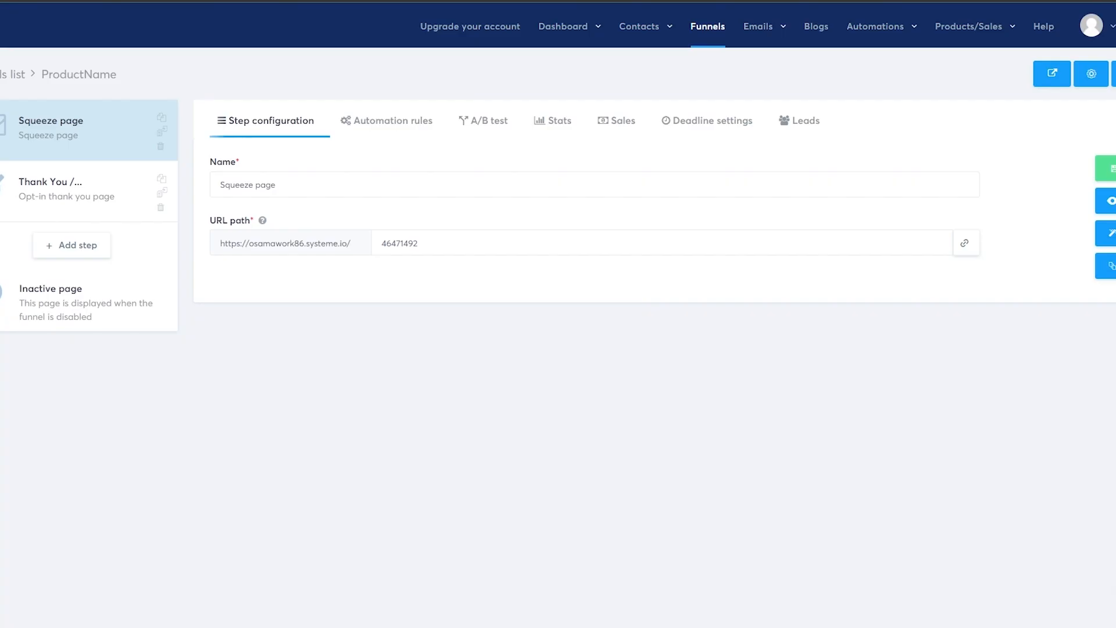
Check the squeeze page's automation rules and its list of captured leads.
{"action": "left_click", "coordinate": [369, 121]}
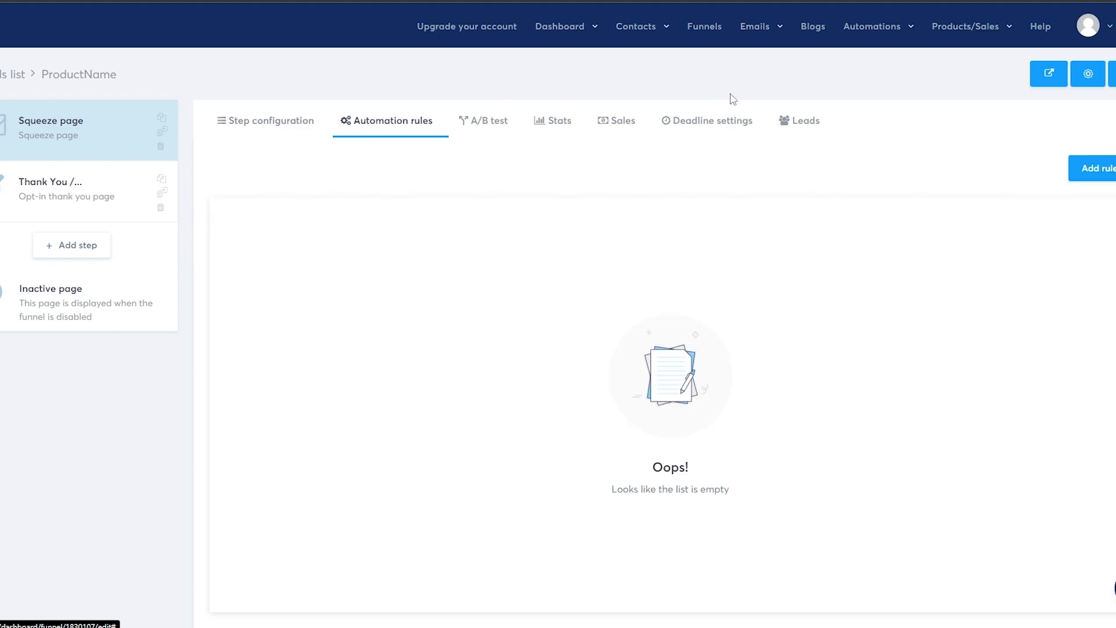
{"action": "left_click", "coordinate": [801, 122]}
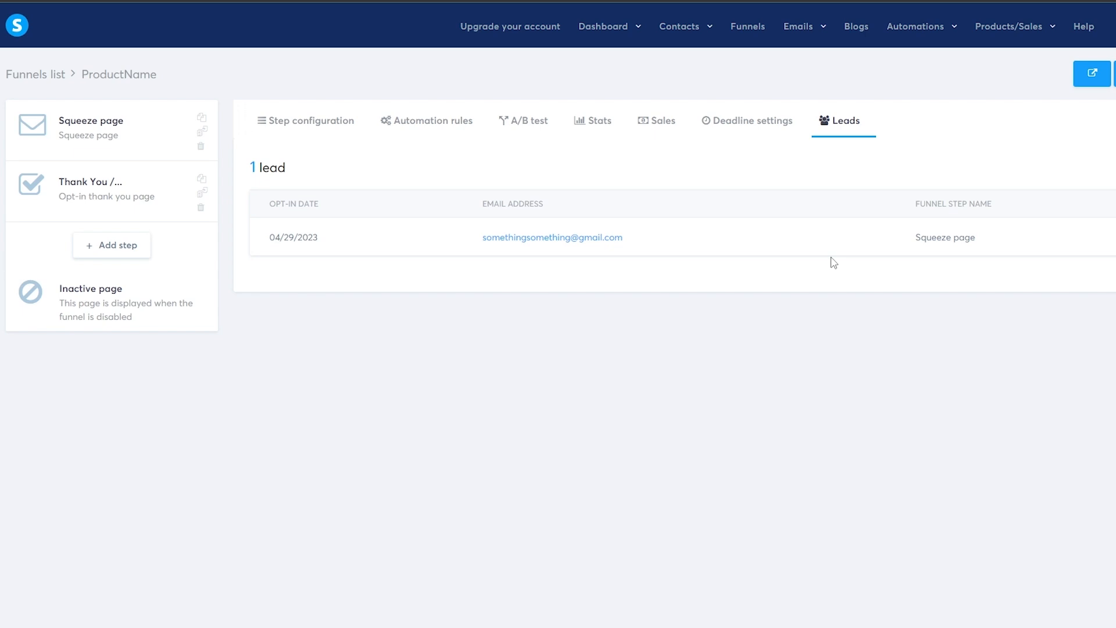
Add an automation rule to the squeeze page with the "Funnel step form subscribed" trigger, and return to the rule list.
{"action": "left_click", "coordinate": [456, 119]}
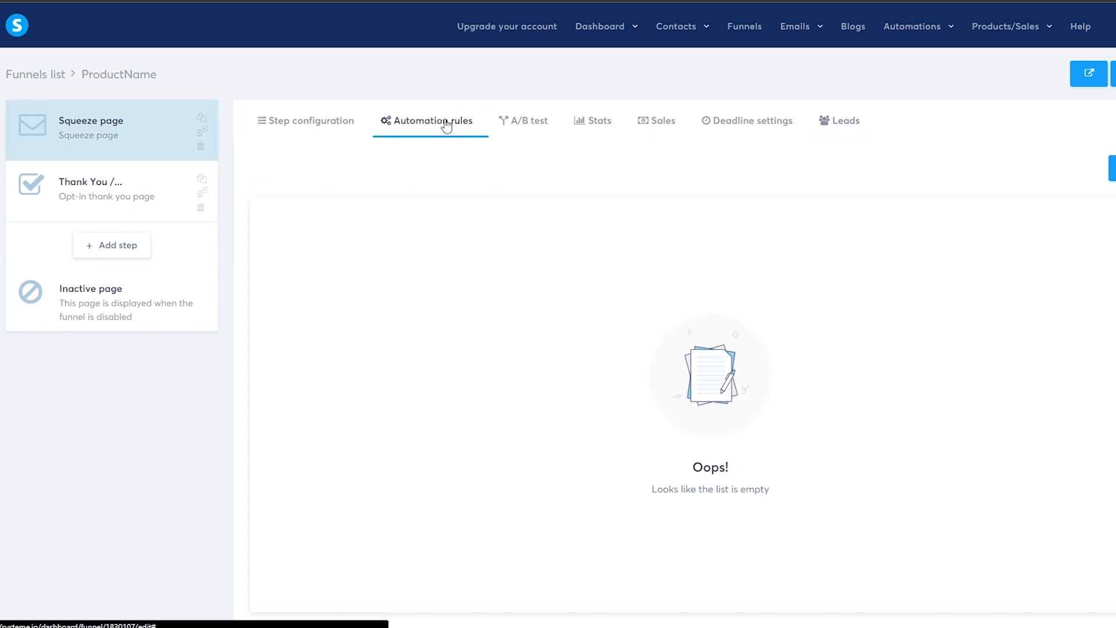
{"action": "scroll", "coordinate": [603, 348], "scroll_direction": "down", "scroll_amount": 1}
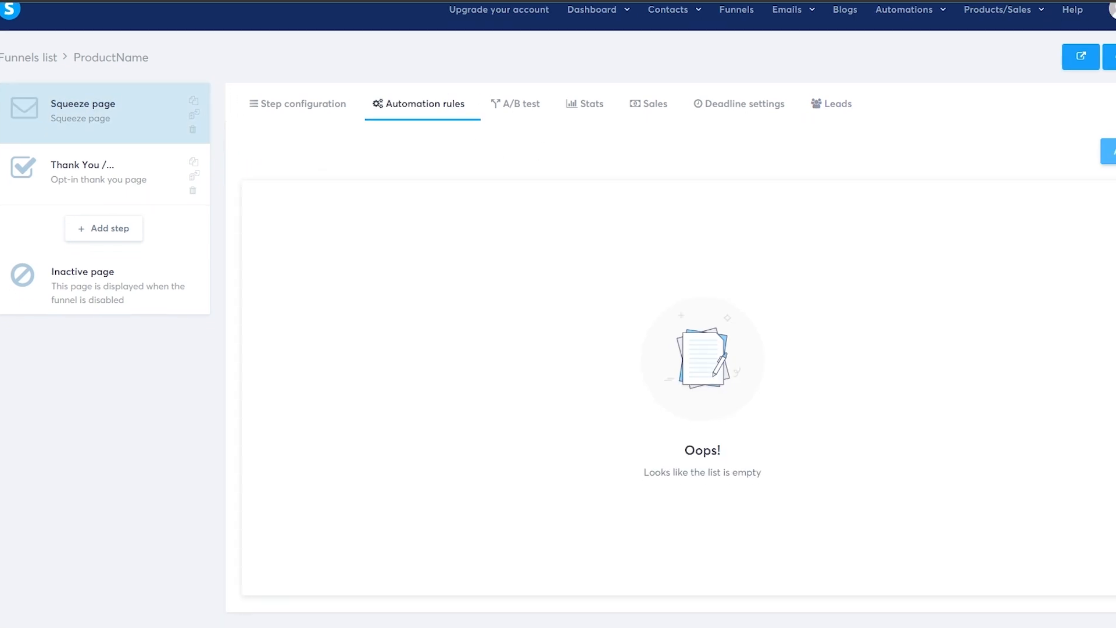
{"action": "left_click", "coordinate": [1112, 151]}
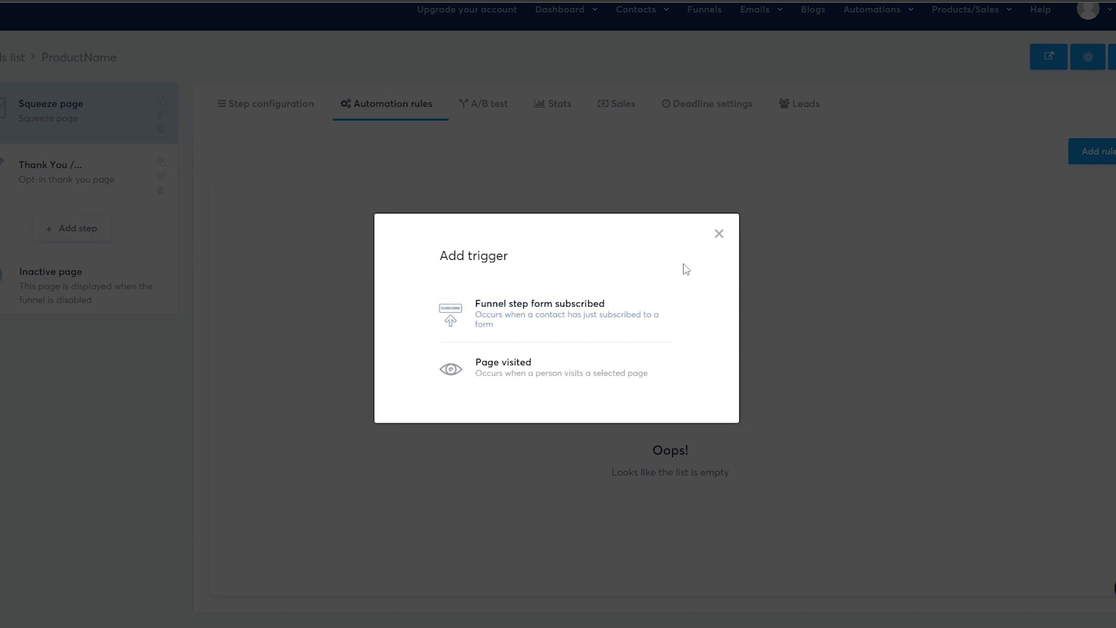
{"action": "left_click", "coordinate": [601, 313]}
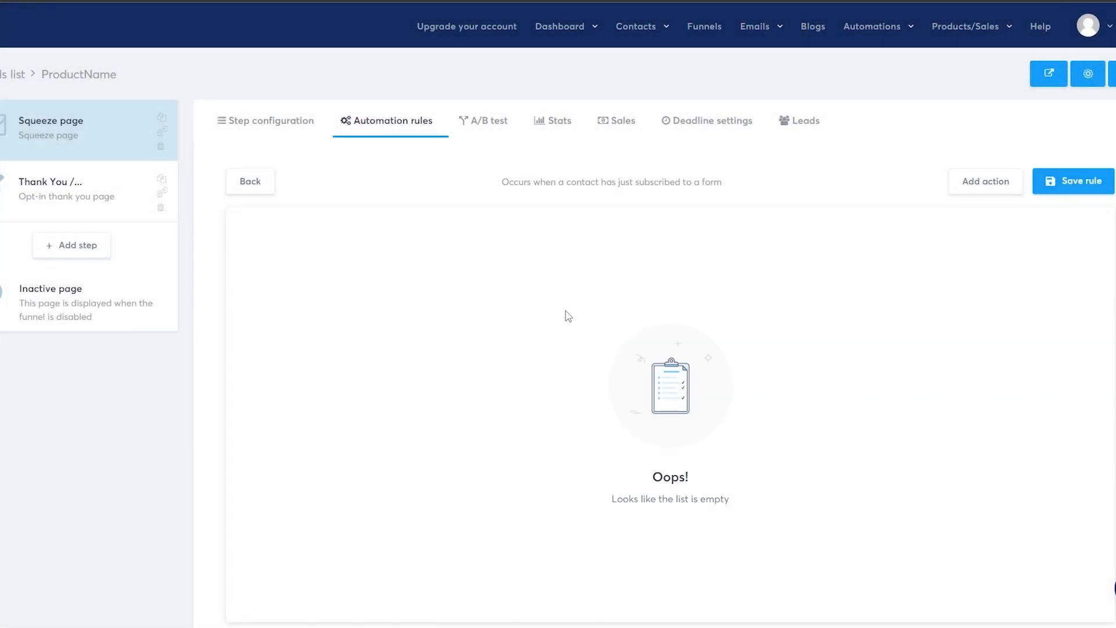
{"action": "scroll", "coordinate": [490, 296], "scroll_direction": "down", "scroll_amount": 1}
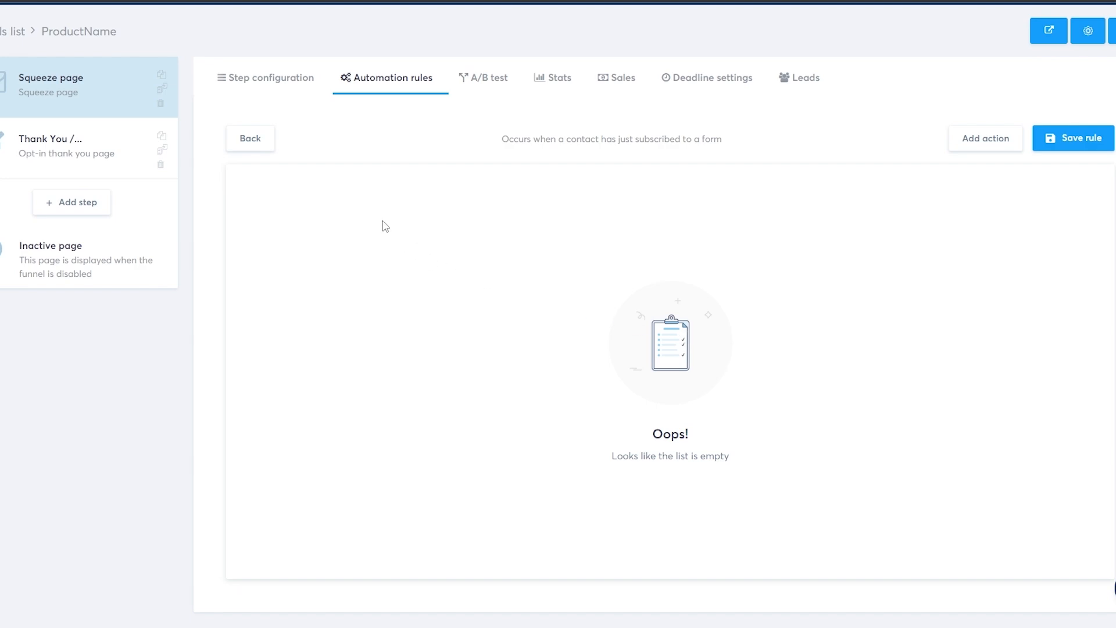
{"action": "left_click", "coordinate": [264, 141]}
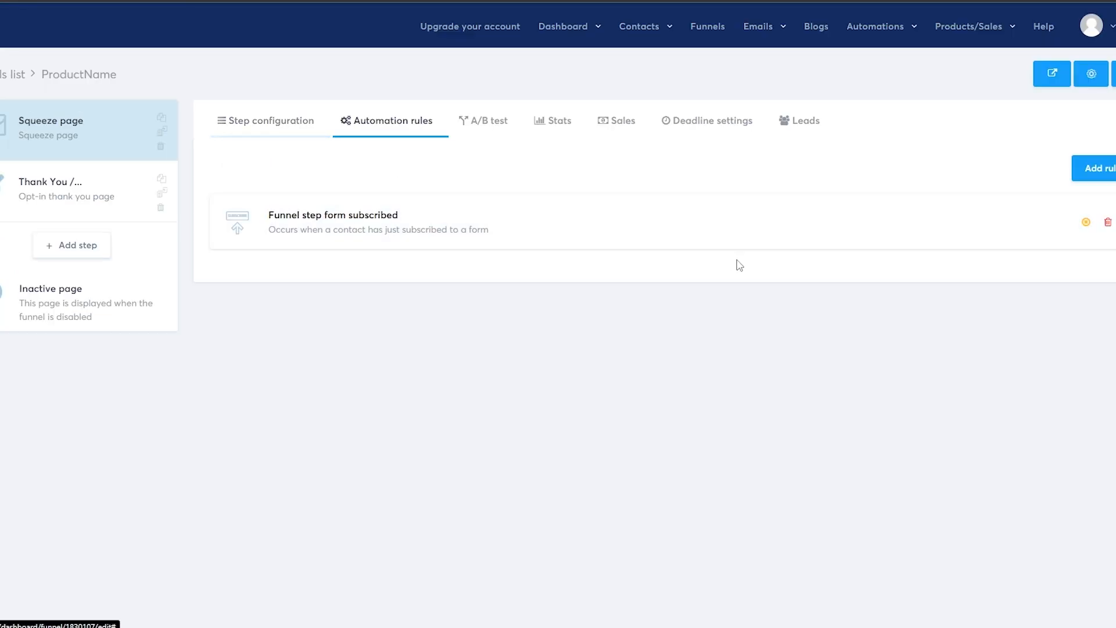